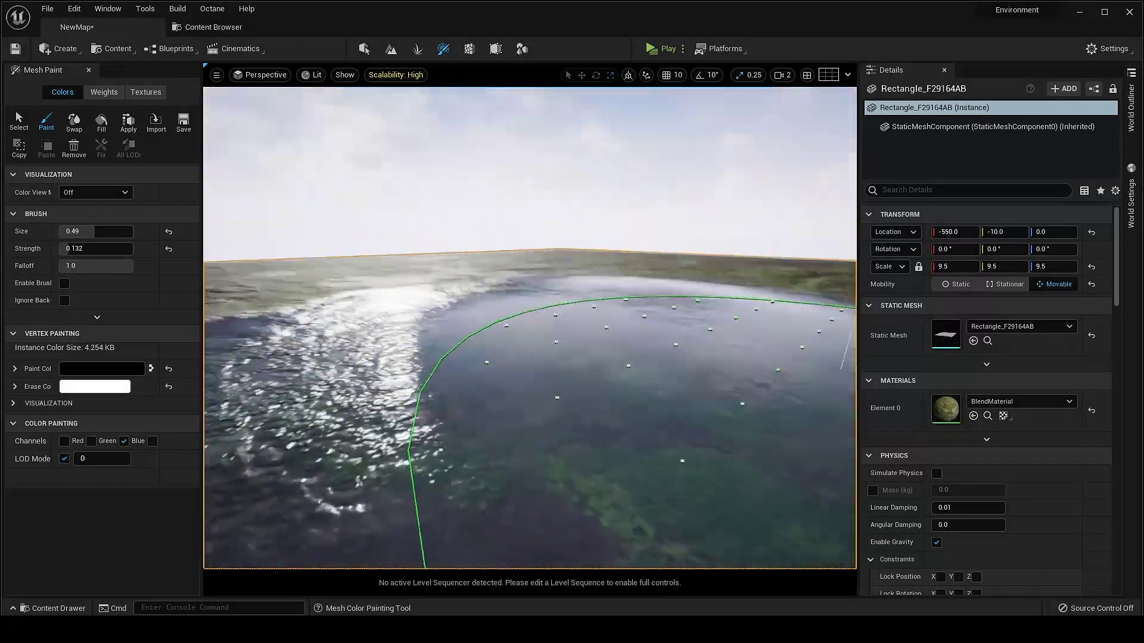
Set the Speed parameter of the Puddle_Paintable_Inst material instance to 0.07
mouse_move(596, 334)
right_down()
mouse_move(563, 334)
mouse_move(513, 369)
right_up()
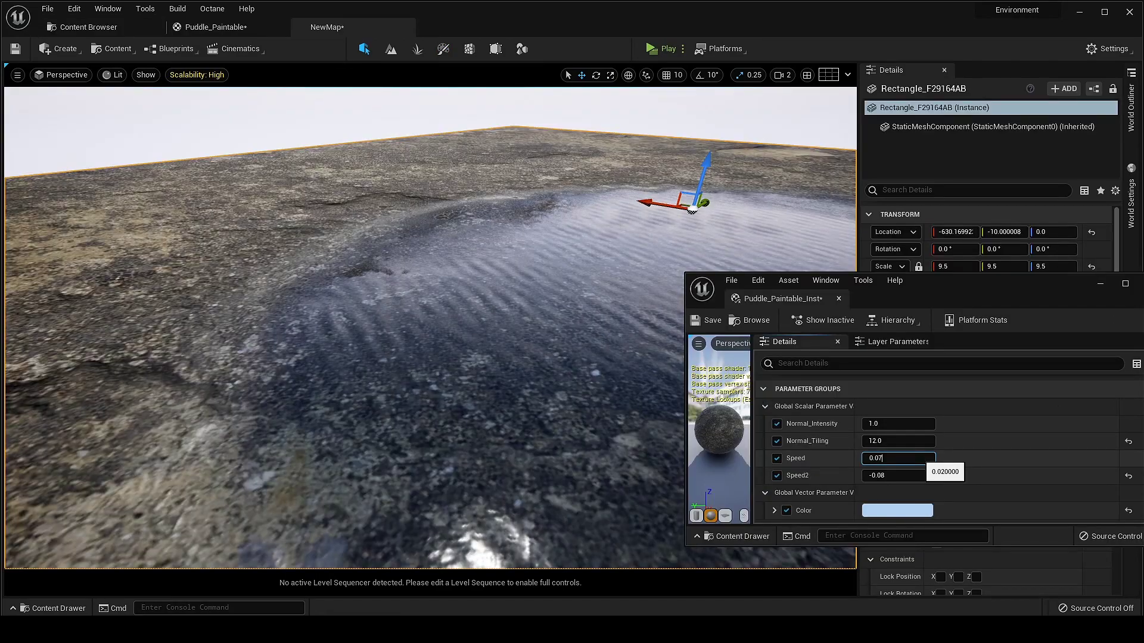
key(Return)
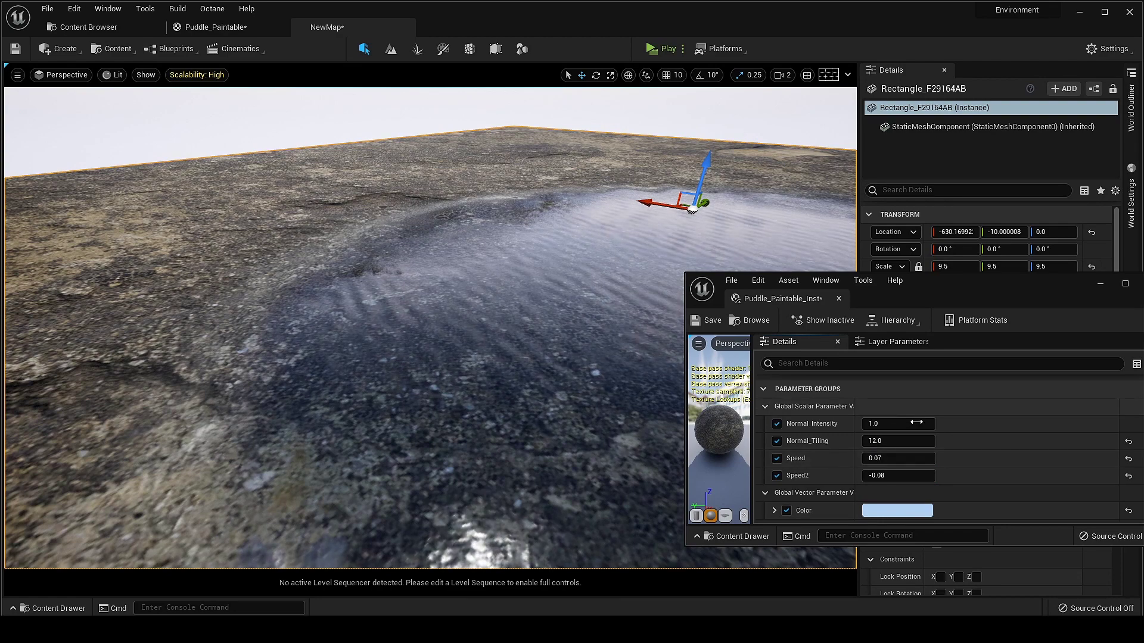
click(918, 424)
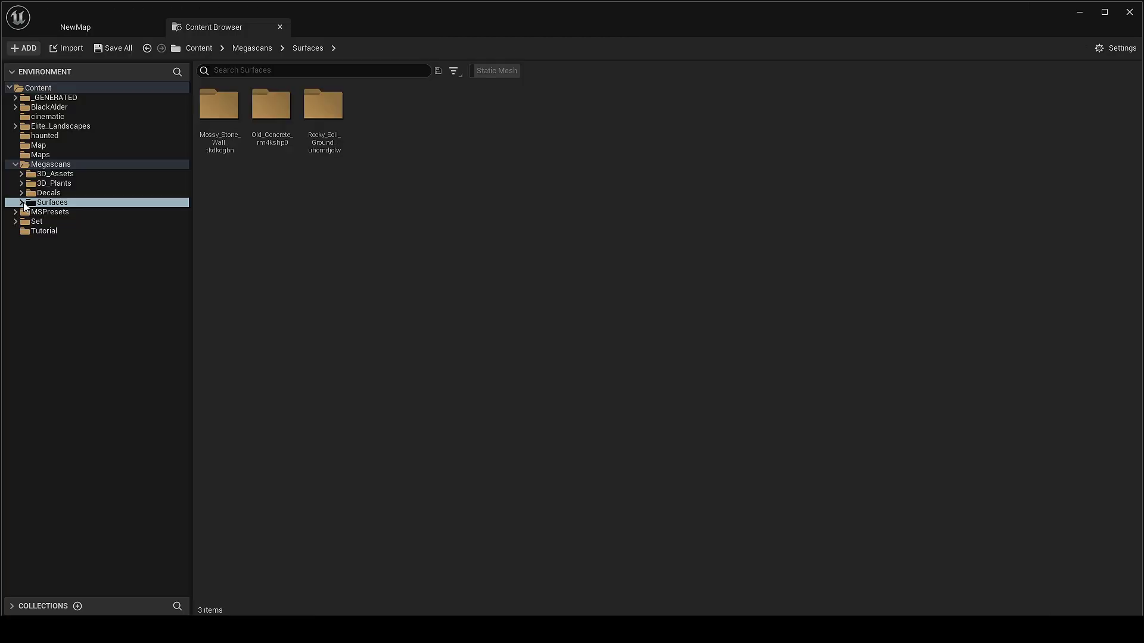
Show the Mossy Stone Wall and Old Concrete surface folders together and select both of their material instances
click(22, 202)
click(72, 213)
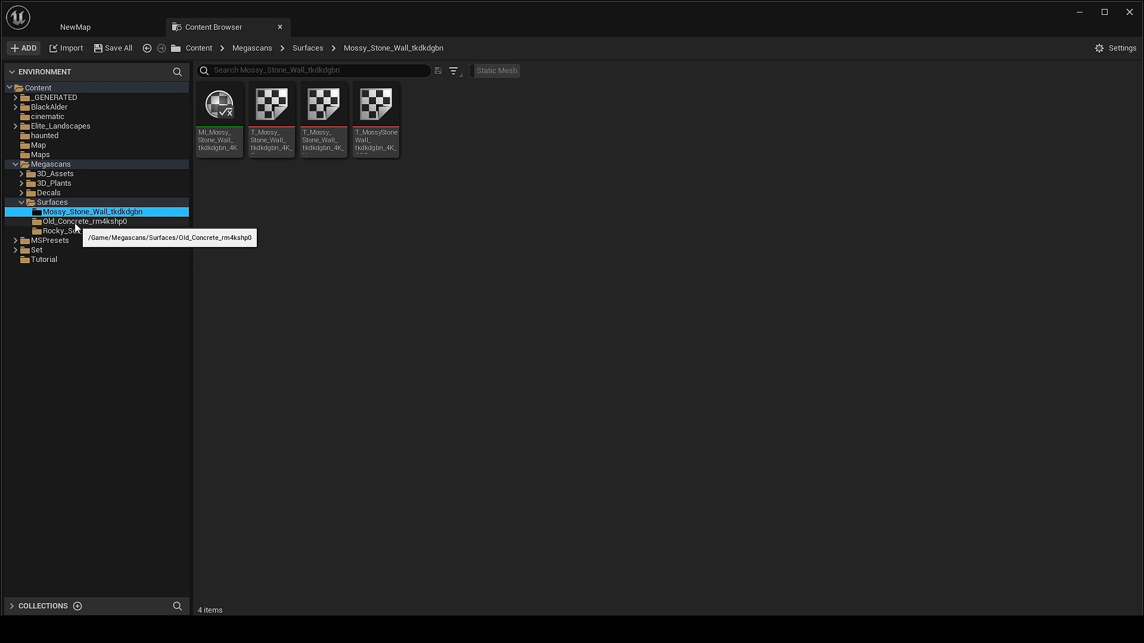
ctrl+click(76, 224)
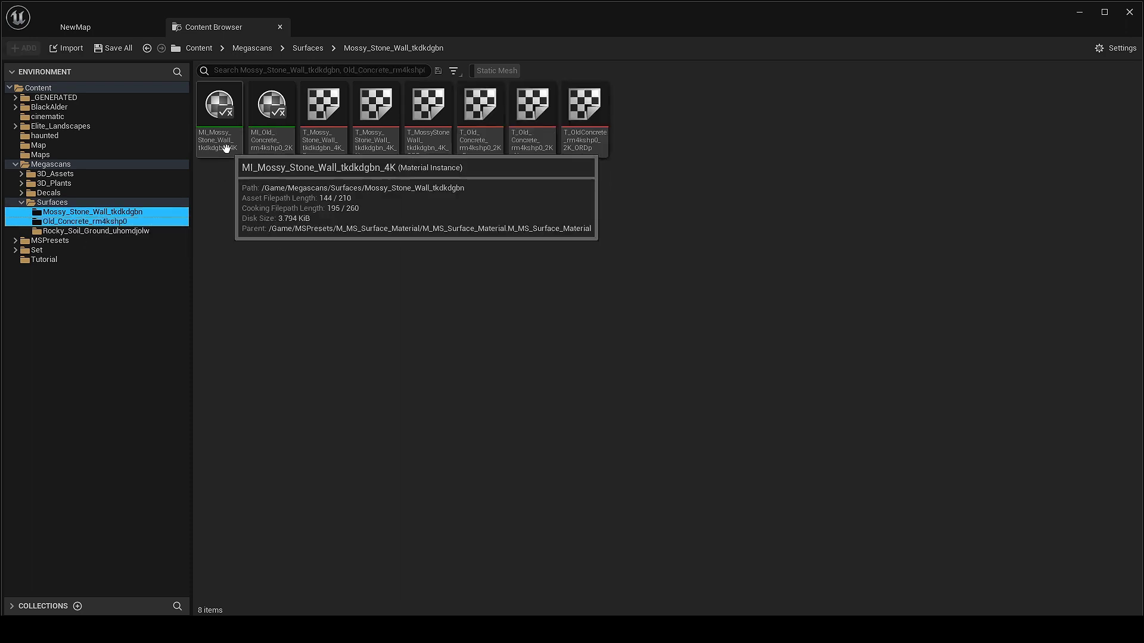
ctrl+click(269, 144)
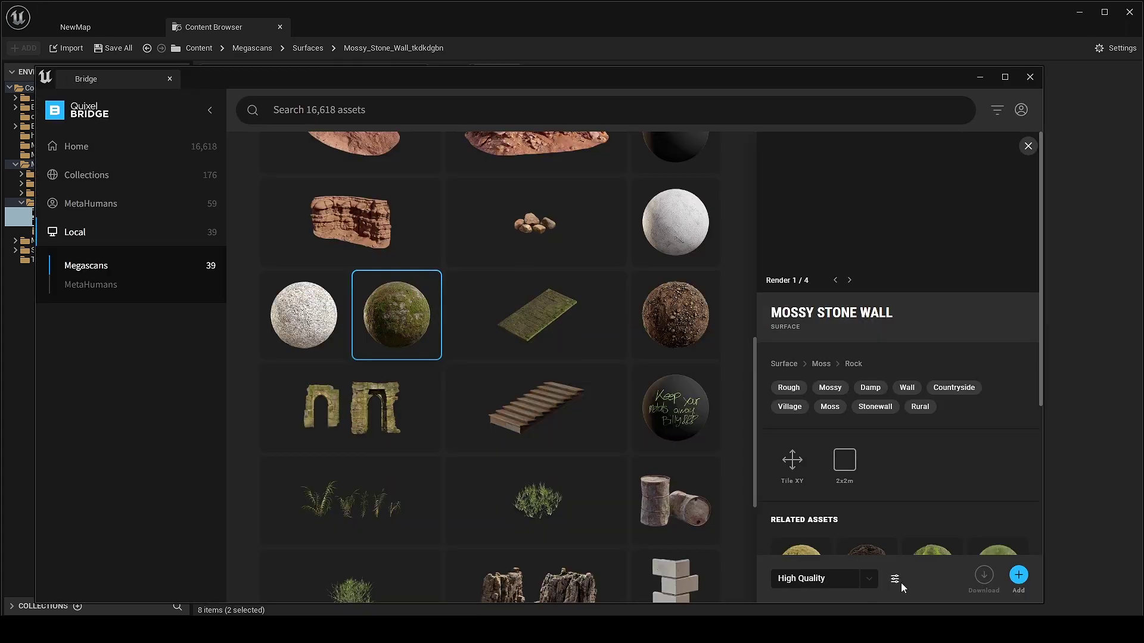
Create a material blend named BlendMaterial in /Game/BlendMaterials from the selected instances using the Megascans settings
click(896, 581)
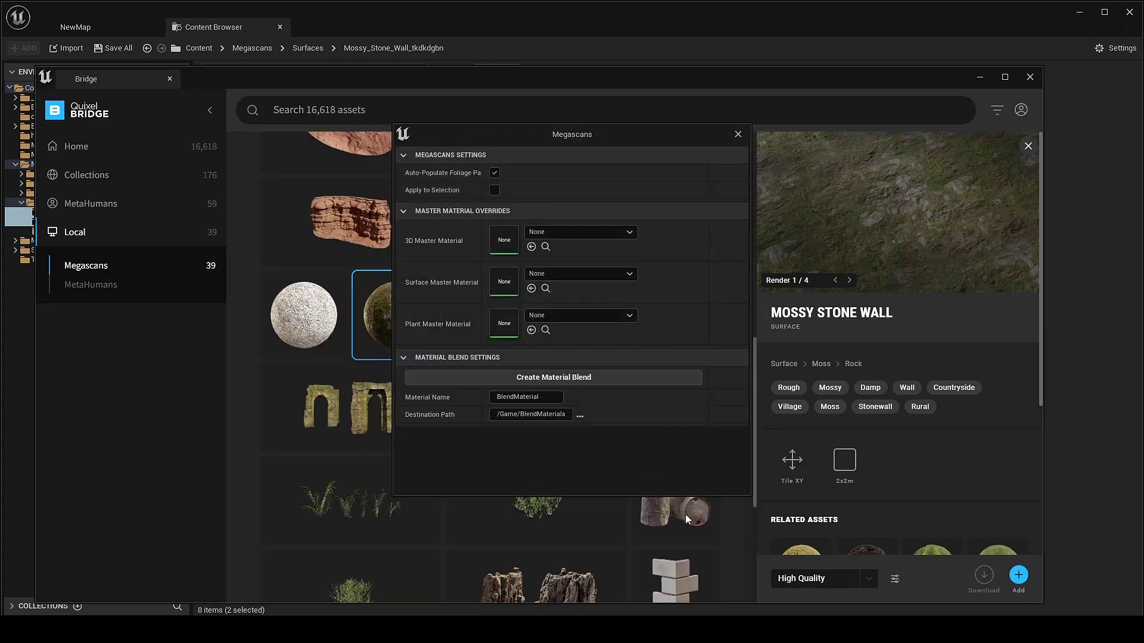
click(549, 377)
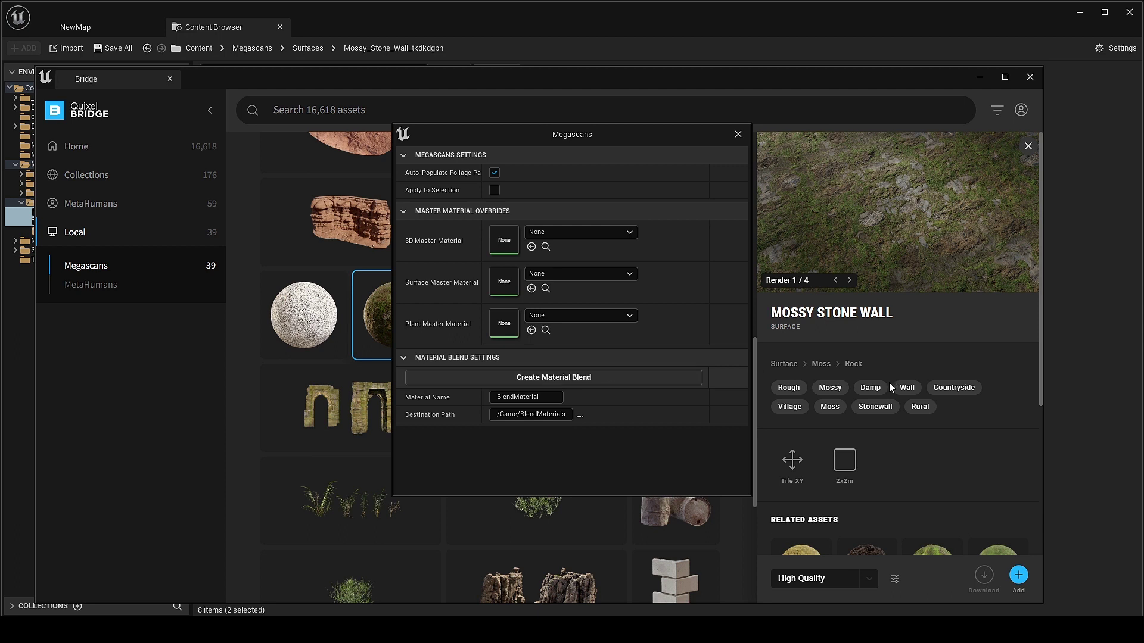
click(738, 133)
Assign BlendMaterial from the BlendMaterials folder to the rectangle plane's Element 0 and deselect the plane
click(76, 107)
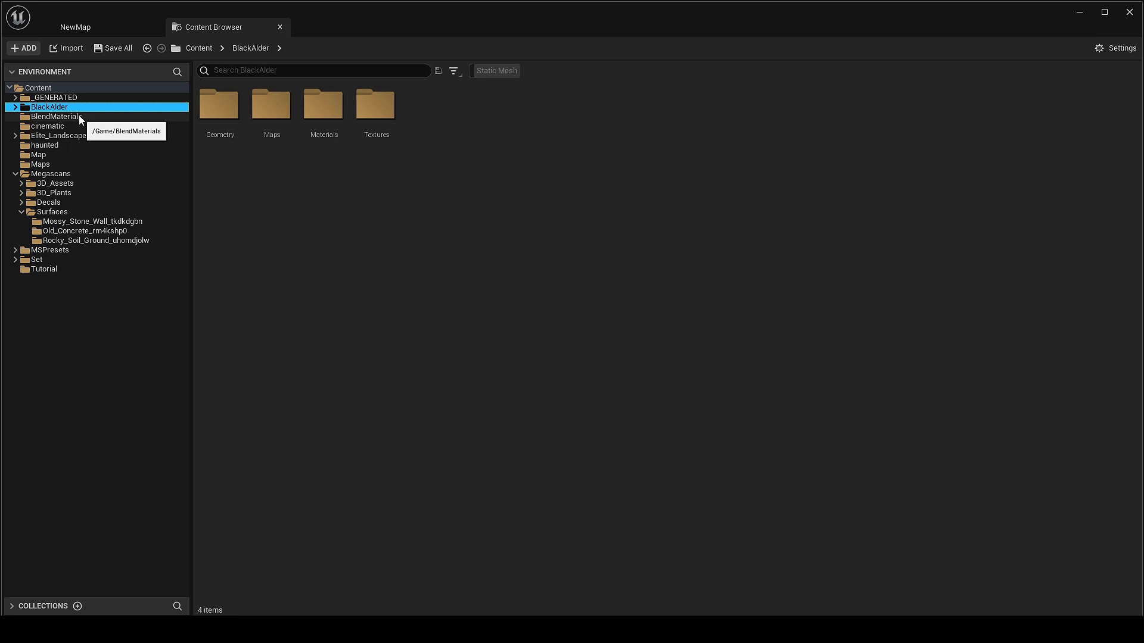
click(80, 117)
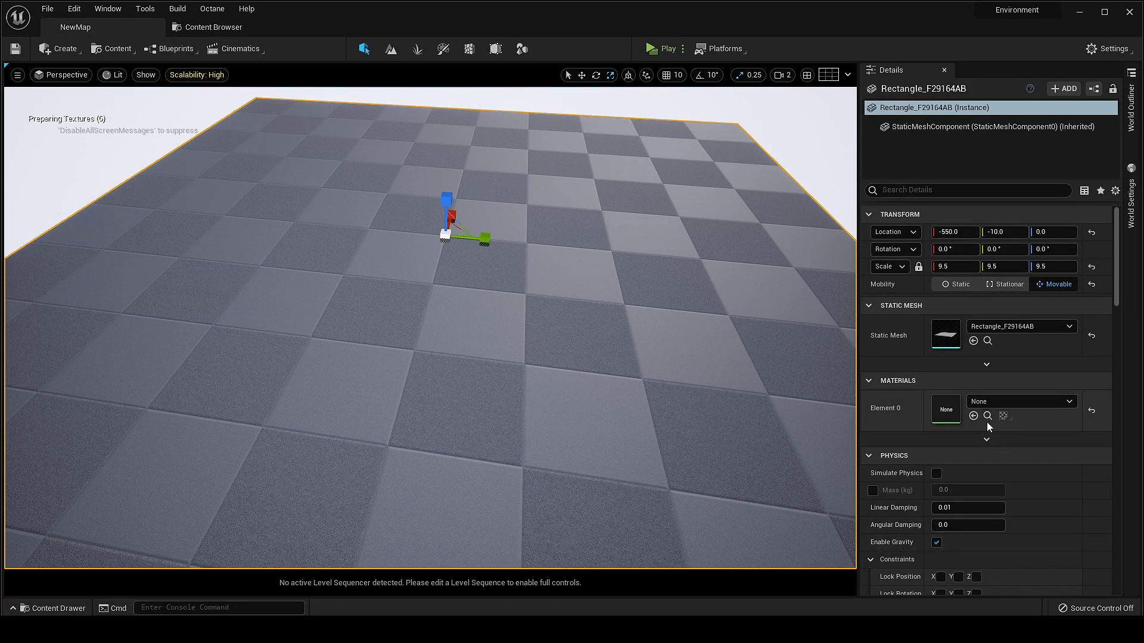
click(975, 416)
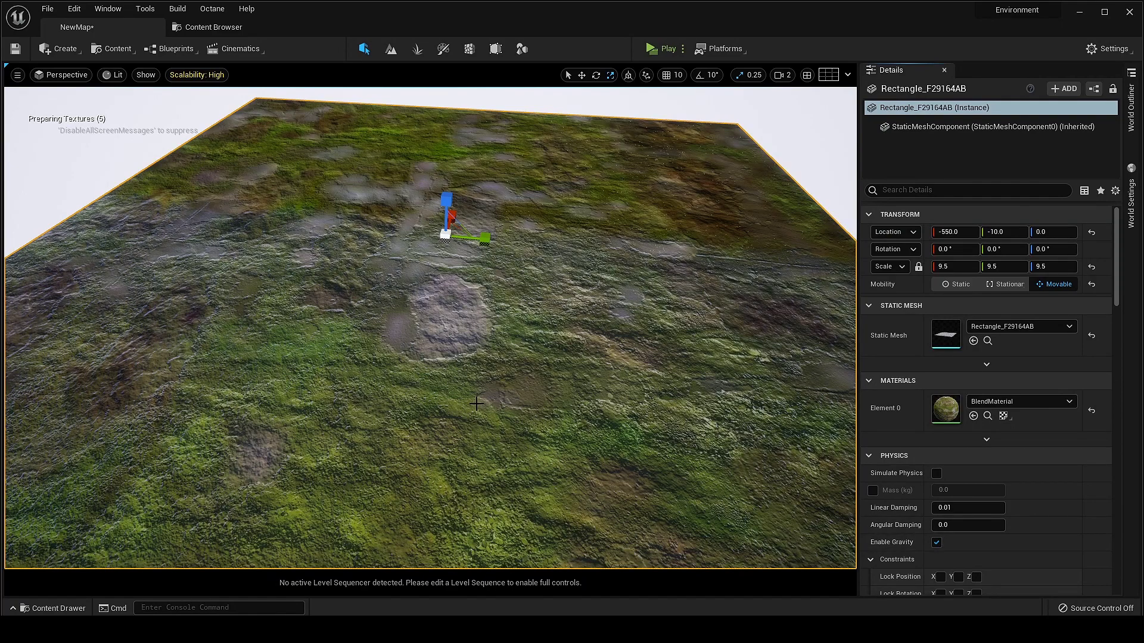
right_drag(572, 383, 513, 411)
key(Escape)
right_drag(572, 383, 634, 276)
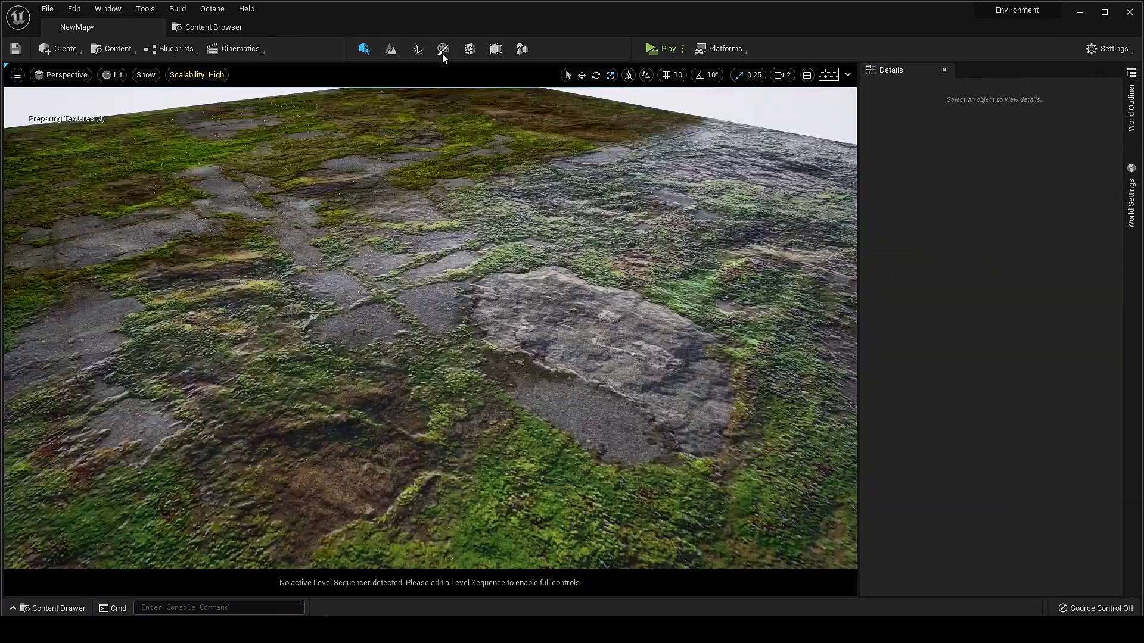
Switch to Mesh Paint mode and activate the Paint tool for vertex colors
click(443, 53)
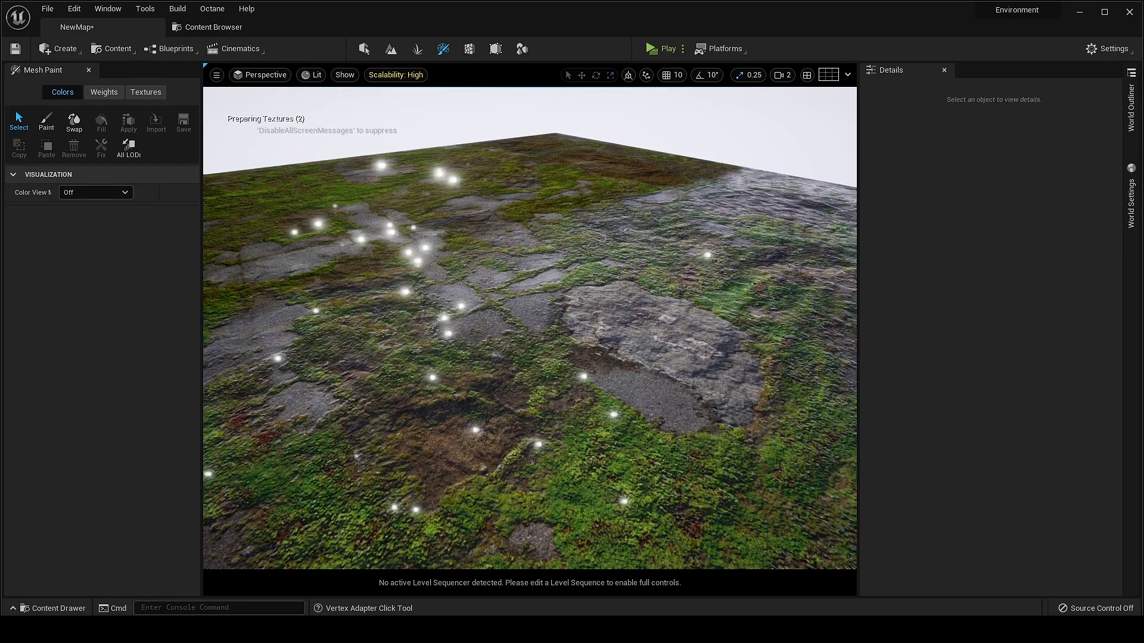
mouse_move(530, 322)
right_down()
mouse_move(516, 370)
mouse_move(539, 345)
mouse_move(528, 344)
right_up()
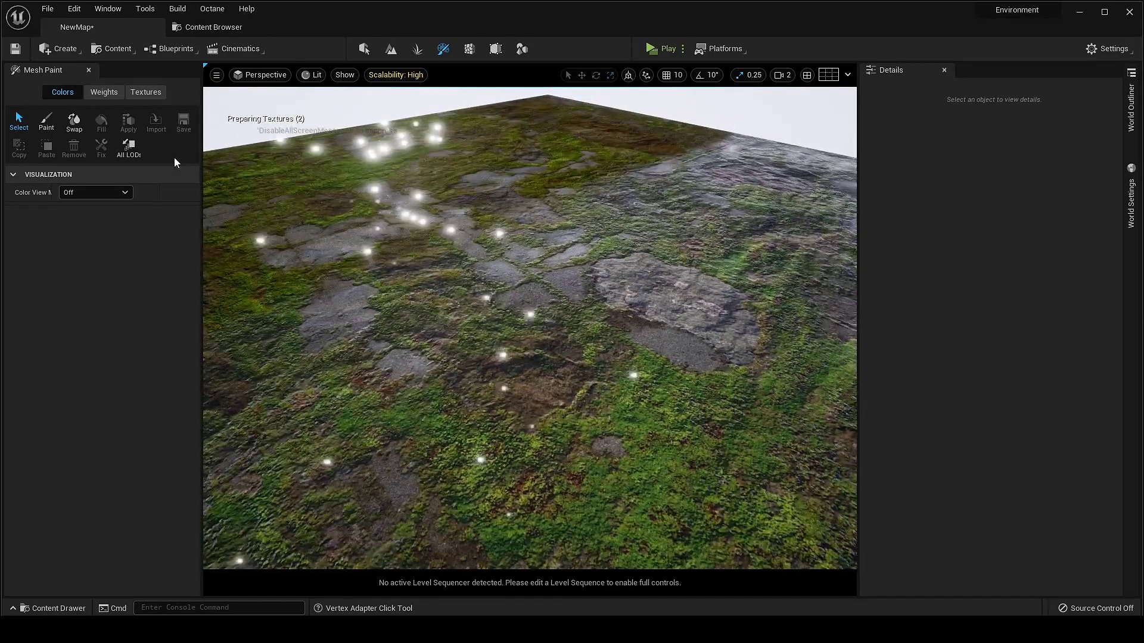
click(46, 123)
Open BlendMaterial, override and enable Use Puddle Layer, and close the material editor
double_click(947, 410)
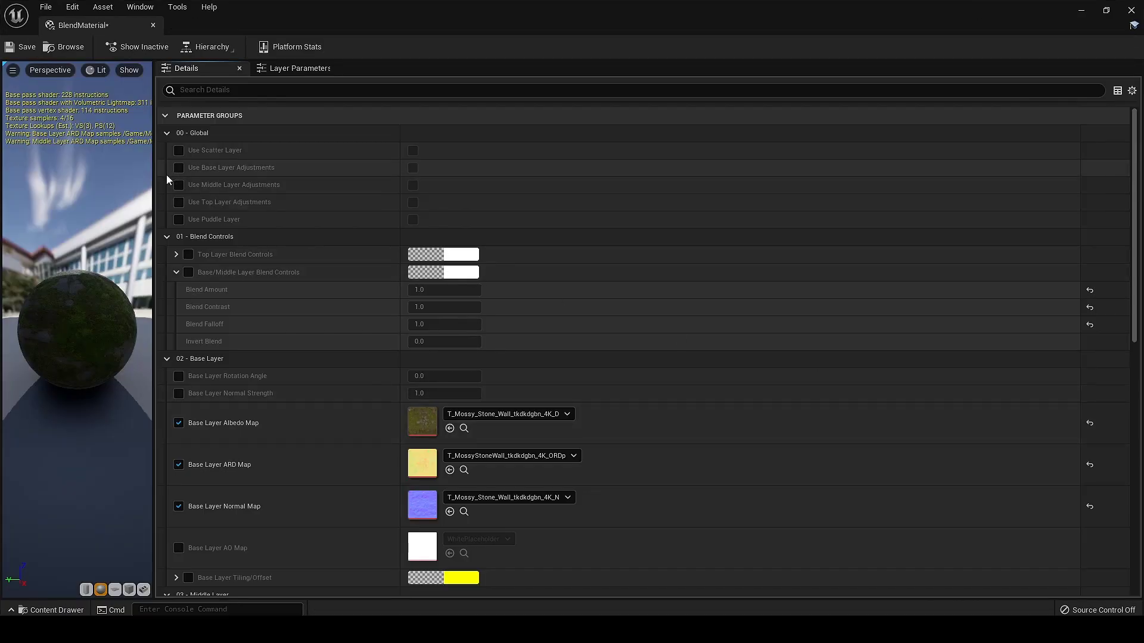
click(179, 219)
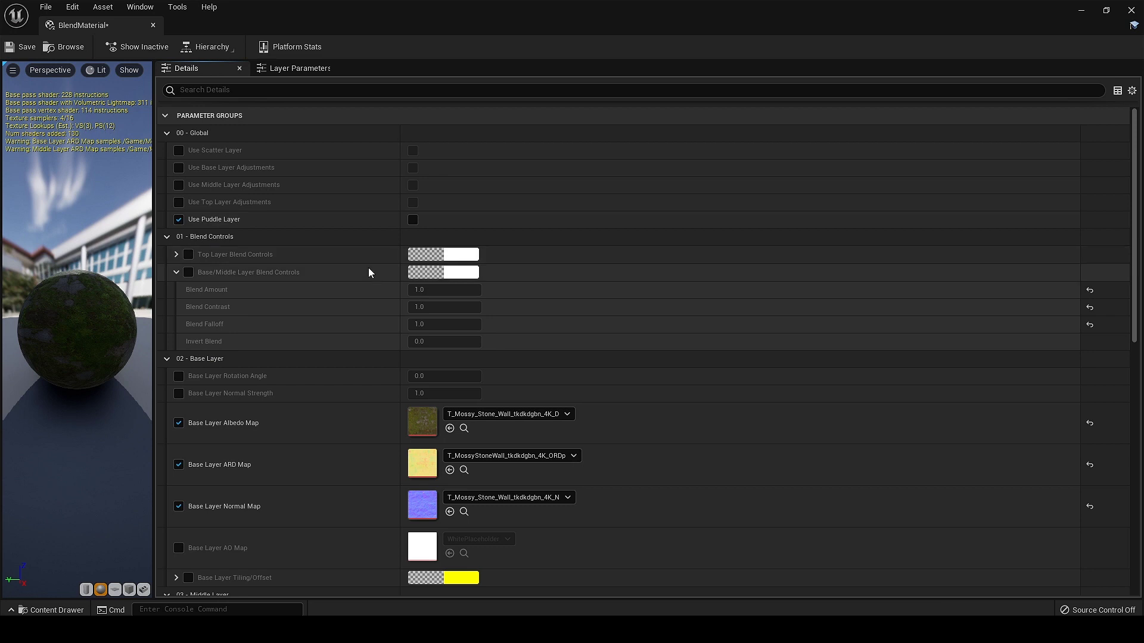
click(413, 219)
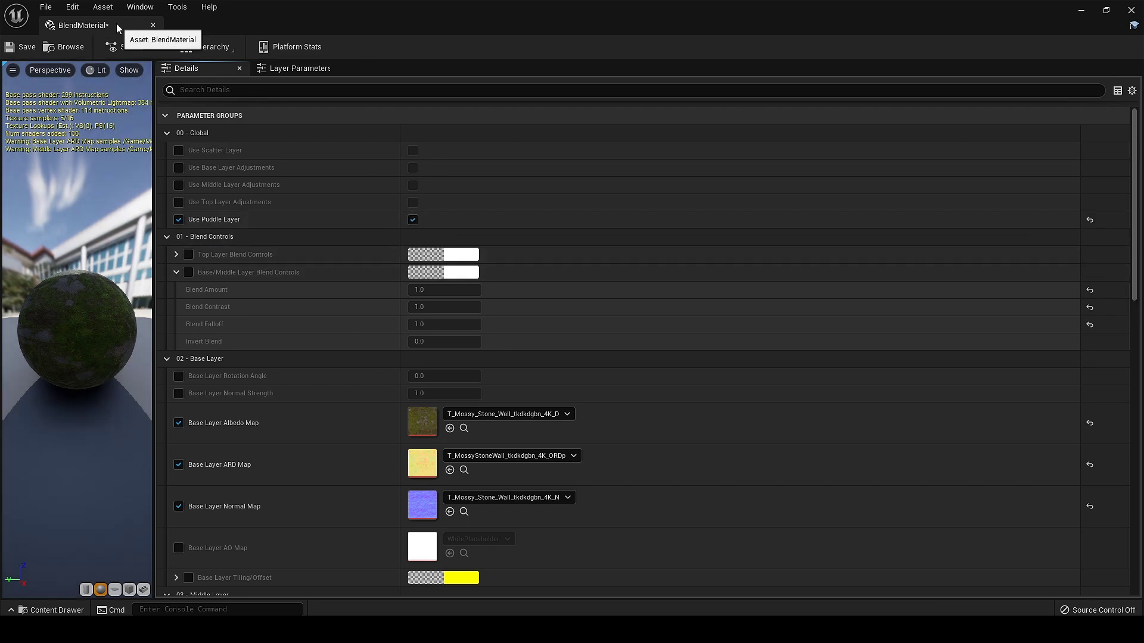
click(153, 25)
Paint a puddle on the plane using only the blue channel, lowering the brush strength to 0.132 for the softer strokes
click(124, 442)
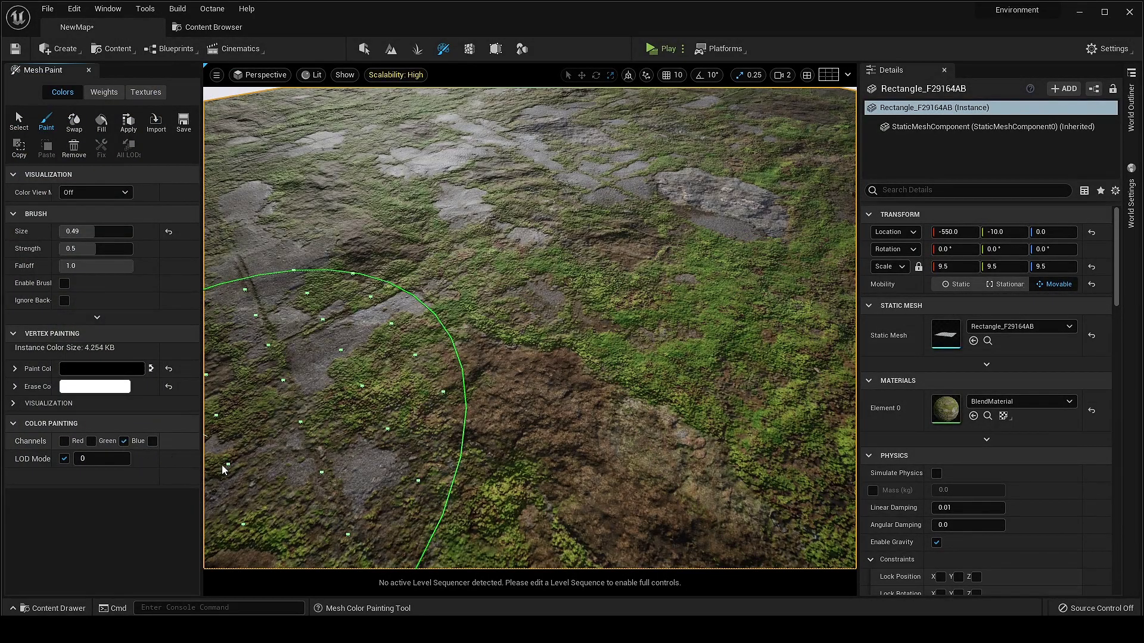
drag(524, 298, 483, 292)
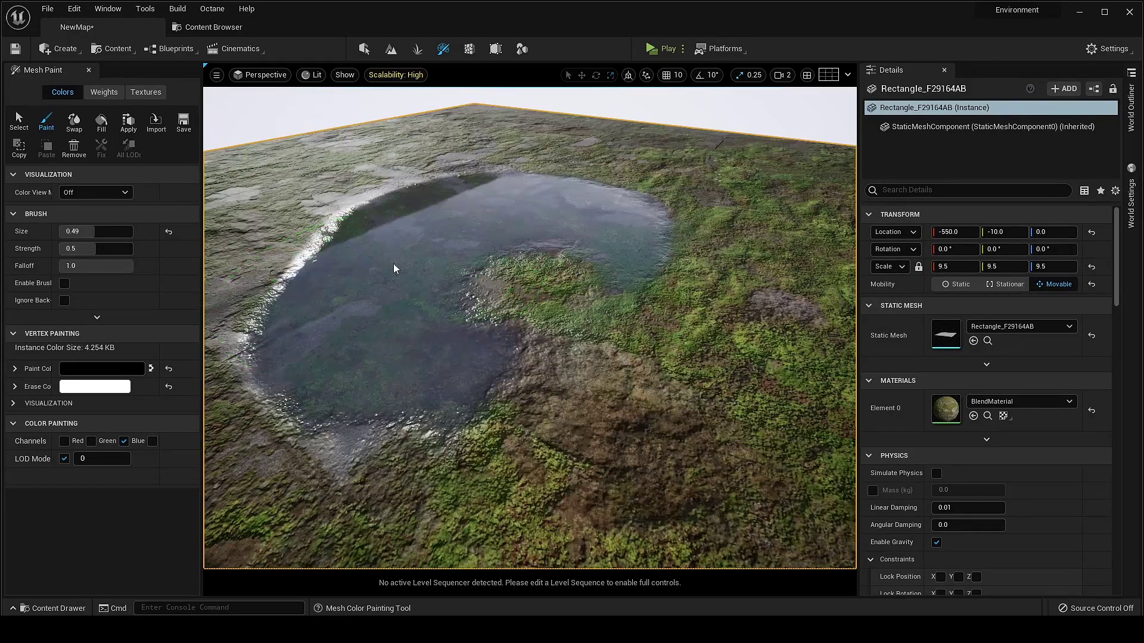
drag(95, 249, 69, 249)
mouse_move(351, 440)
mouse_down()
mouse_move(371, 303)
mouse_move(511, 214)
mouse_up()
mouse_move(511, 214)
right_down()
mouse_move(471, 178)
mouse_move(465, 196)
mouse_move(524, 233)
mouse_move(507, 226)
right_up()
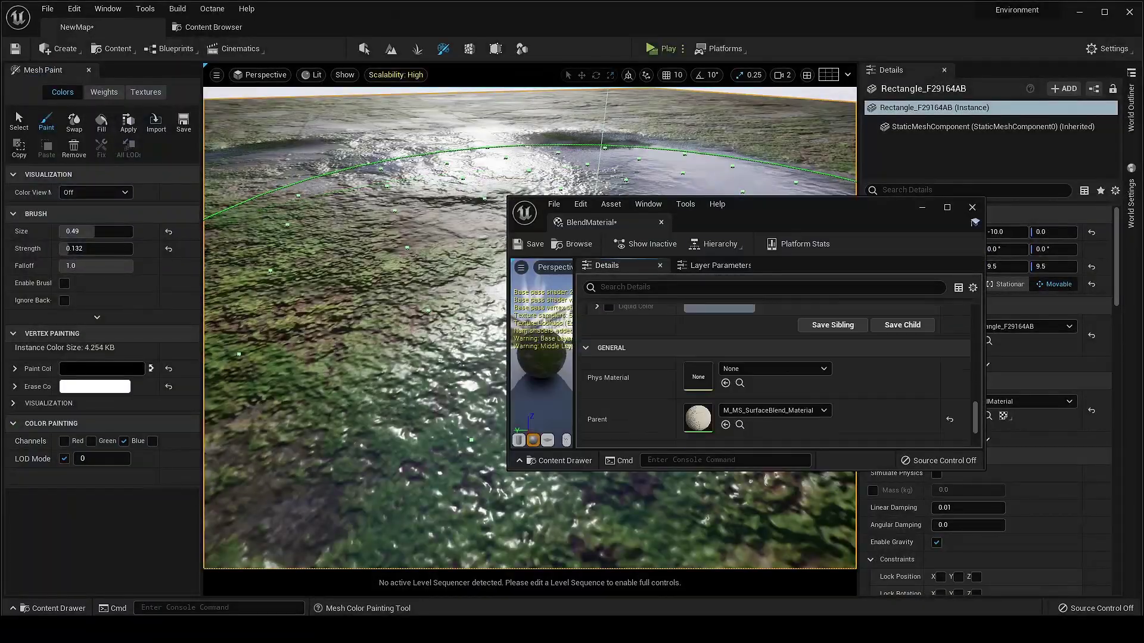
Override the puddle layer's Albedo Darkening Color in BlendMaterial with a pinkish grey of about RGB 0.328, 0.265, 0.278
scroll(774, 376, down, 10)
scroll(682, 364, down, 3)
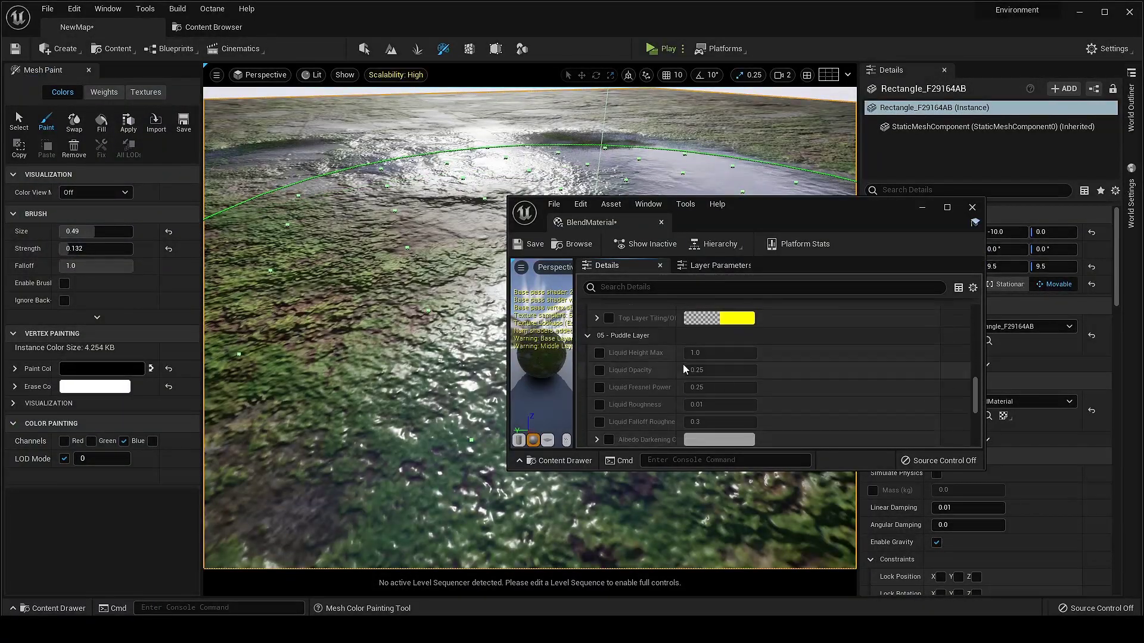
click(727, 378)
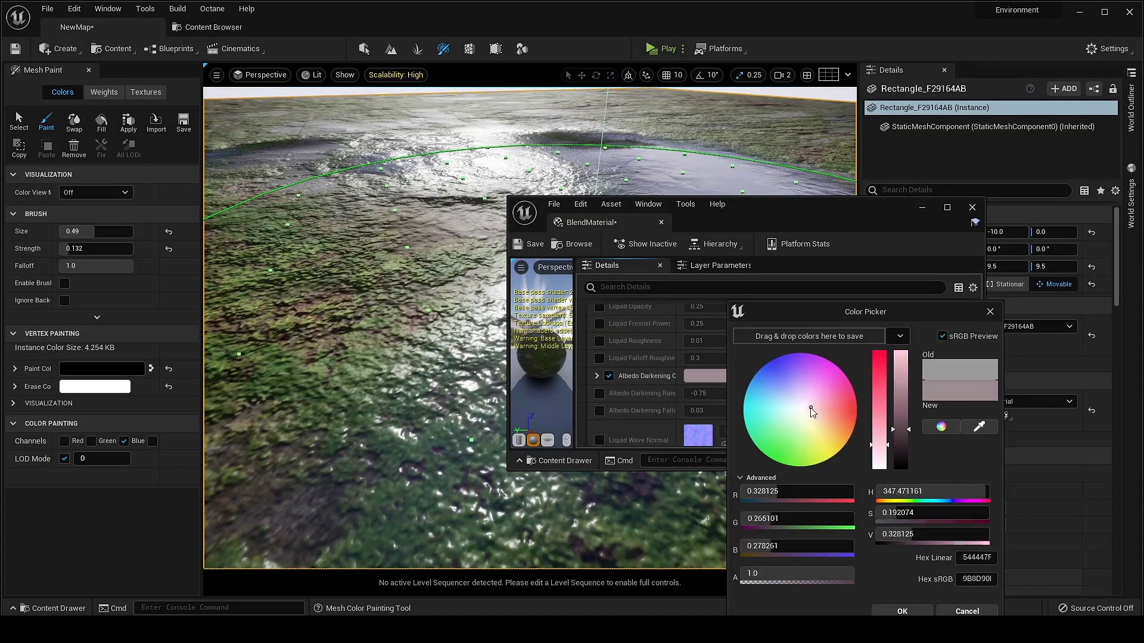
click(897, 609)
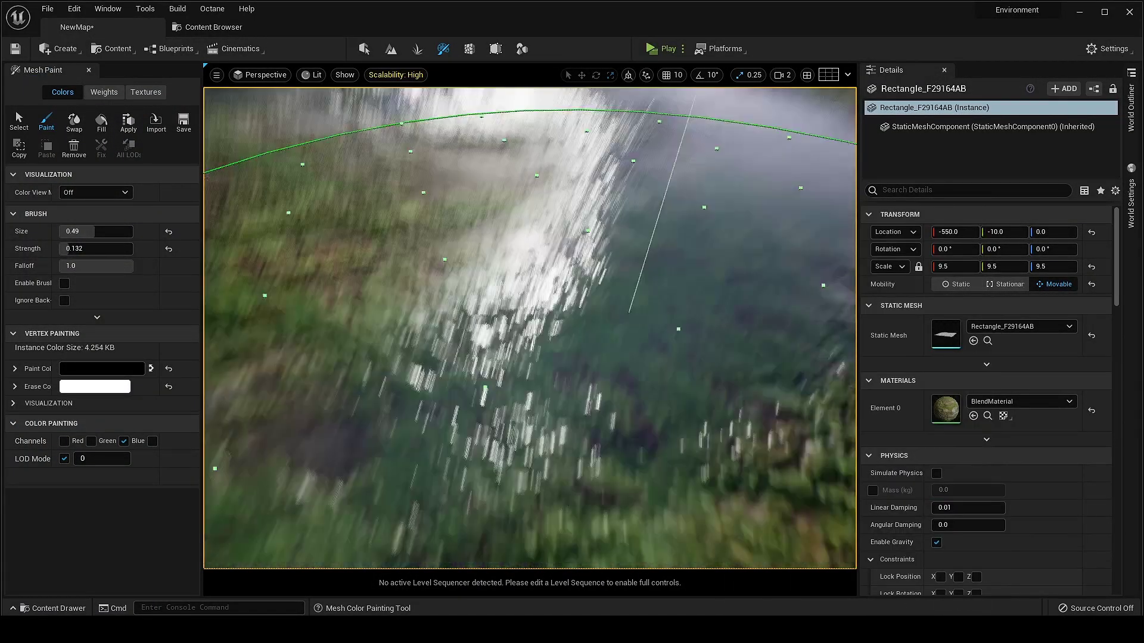
Extend the painted puddle on the plane with another brush stroke
right_drag(572, 250, 590, 298)
drag(589, 298, 600, 447)
mouse_move(601, 447)
right_down()
mouse_move(580, 215)
mouse_move(556, 286)
mouse_move(551, 257)
mouse_move(658, 274)
mouse_move(649, 271)
mouse_move(802, 231)
right_up()
Return from mesh painting to selection mode and deselect the plane to view the puddle
click(363, 48)
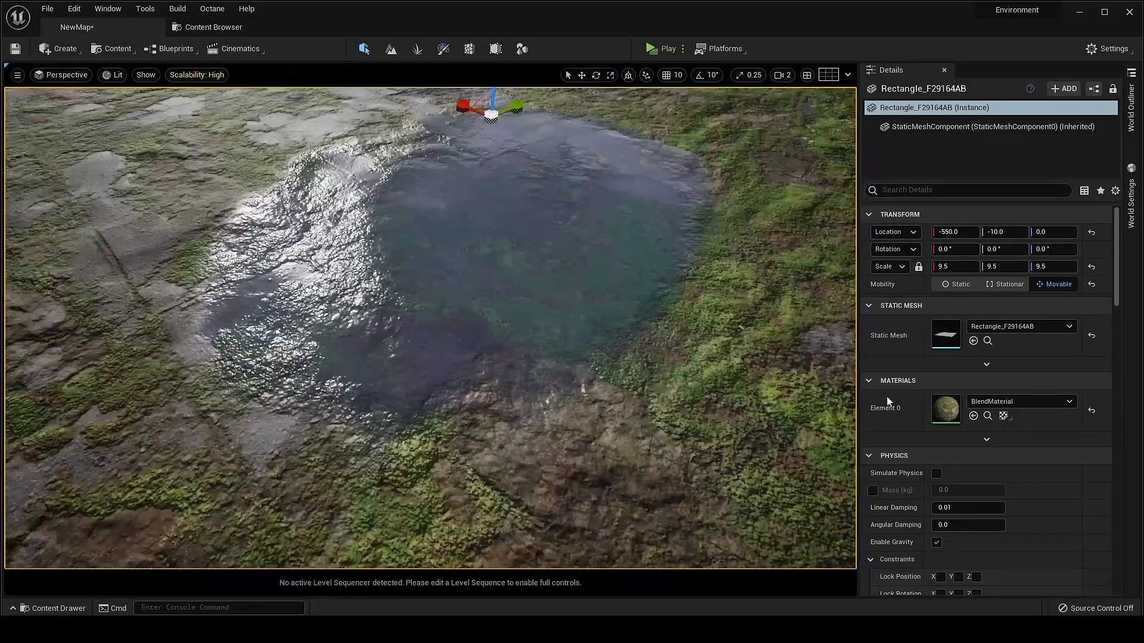
right_drag(760, 373, 636, 319)
key(Escape)
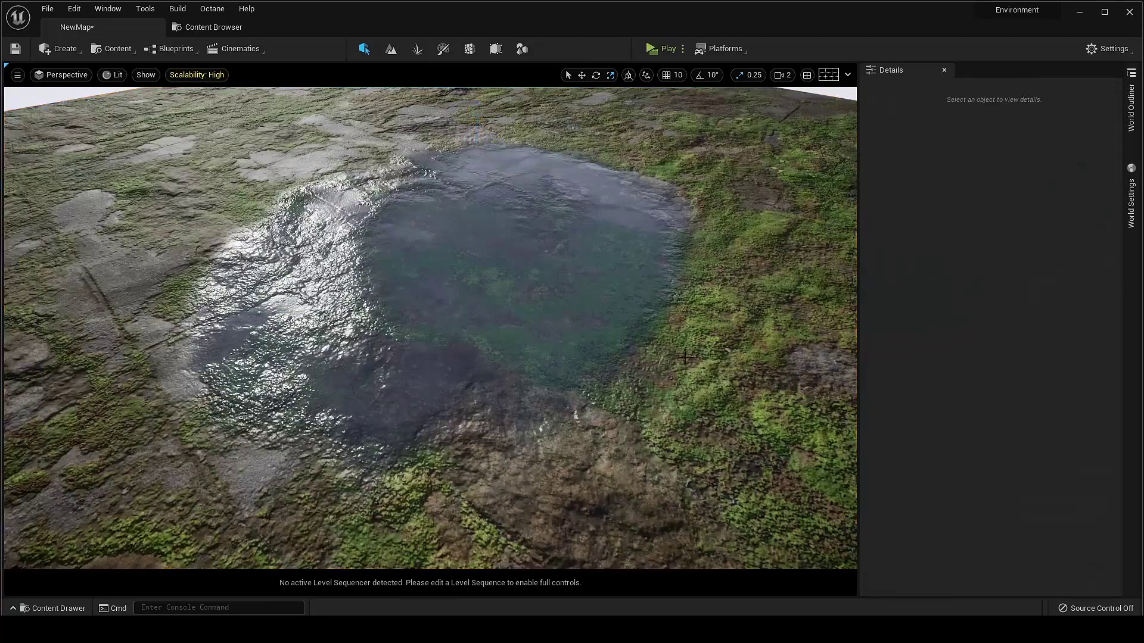
right_drag(685, 358, 661, 342)
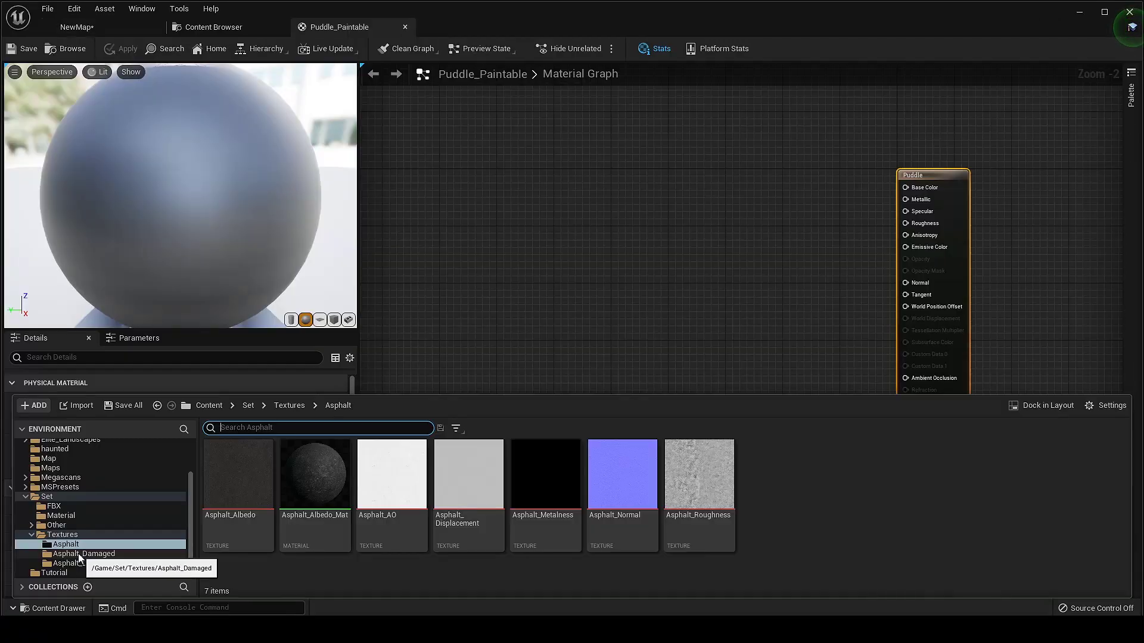
Add the three Old Concrete textures to the Puddle_Paintable graph as texture samples and arrange them in a column
click(77, 544)
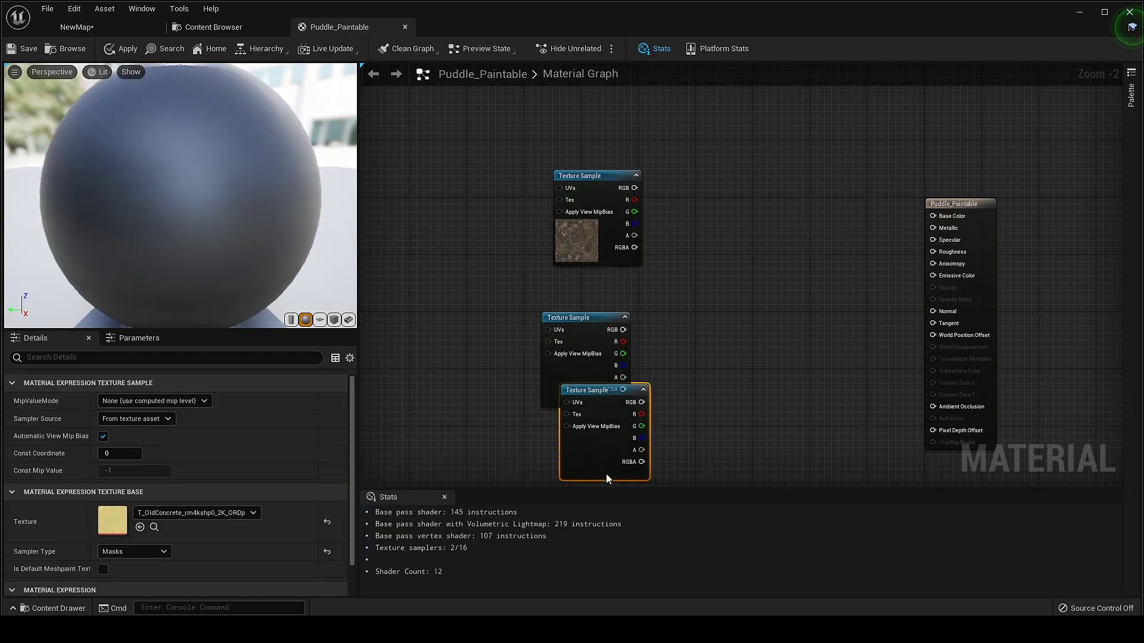
drag(606, 473, 436, 256)
mouse_move(583, 292)
mouse_down()
mouse_move(594, 281)
mouse_move(588, 300)
mouse_up()
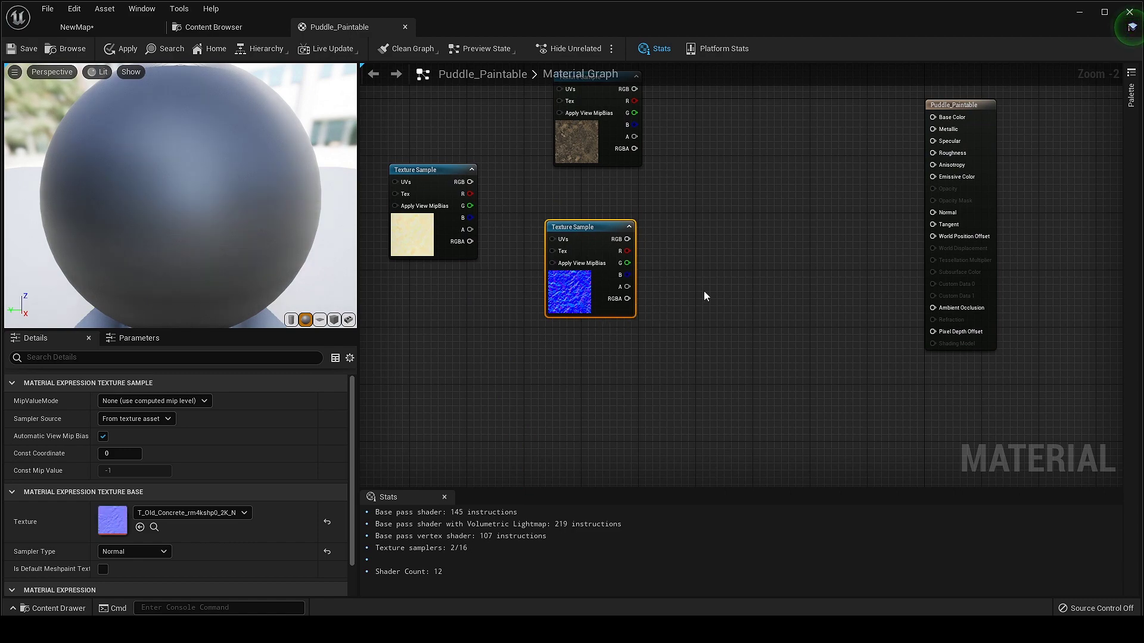
right_drag(704, 292, 729, 389)
drag(629, 390, 613, 487)
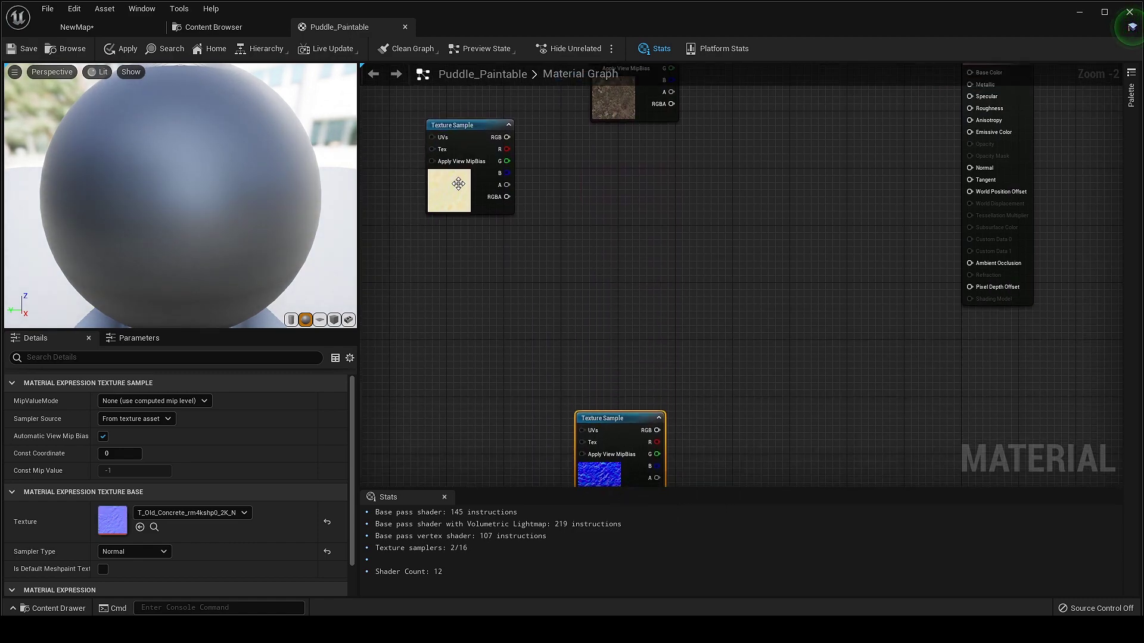
drag(458, 184, 604, 257)
right_drag(602, 253, 656, 304)
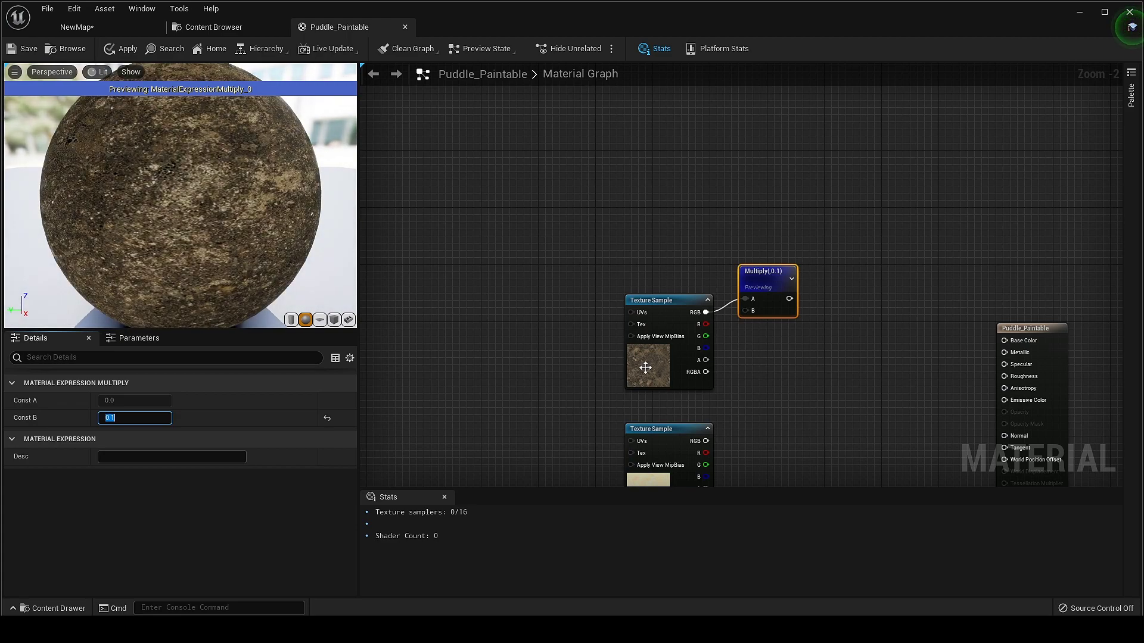
Stop previewing the Multiply node and move it closer to the albedo texture sample
right_click(756, 294)
click(785, 321)
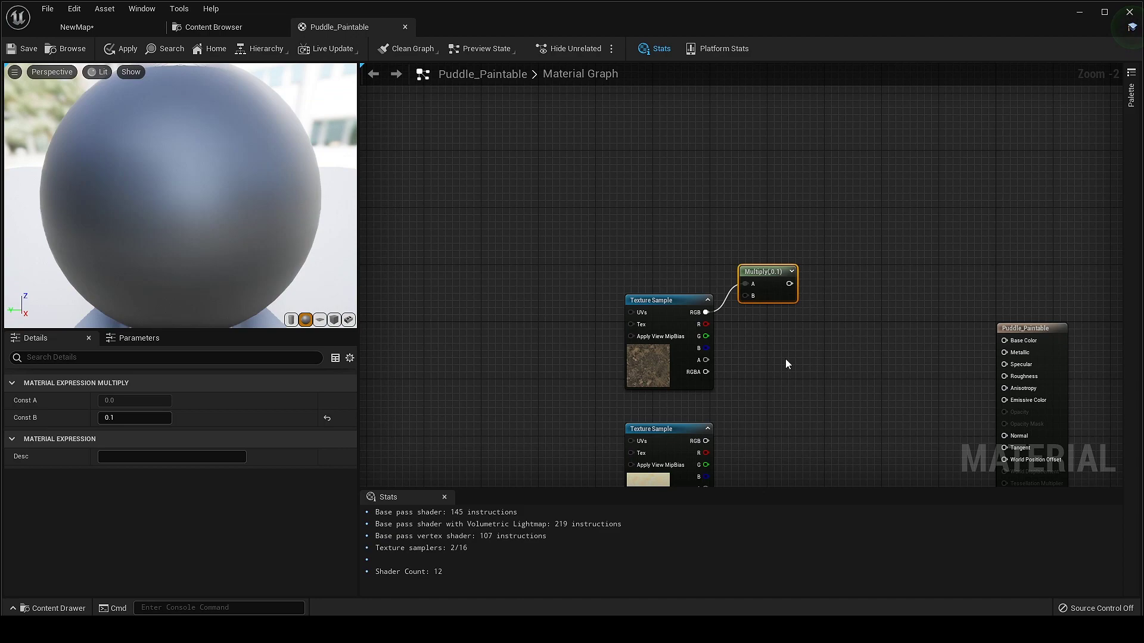
drag(785, 267, 771, 274)
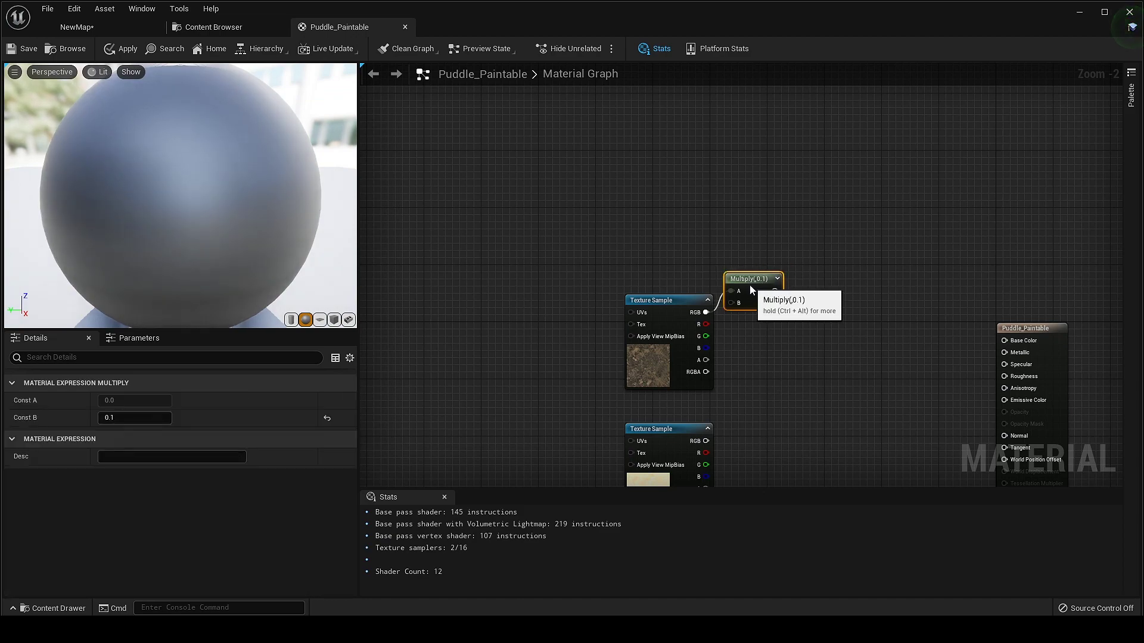
Add Lerp, Constant3Vector and second Multiply nodes between the texture samples and the material output
right_drag(802, 354, 745, 324)
click(767, 271)
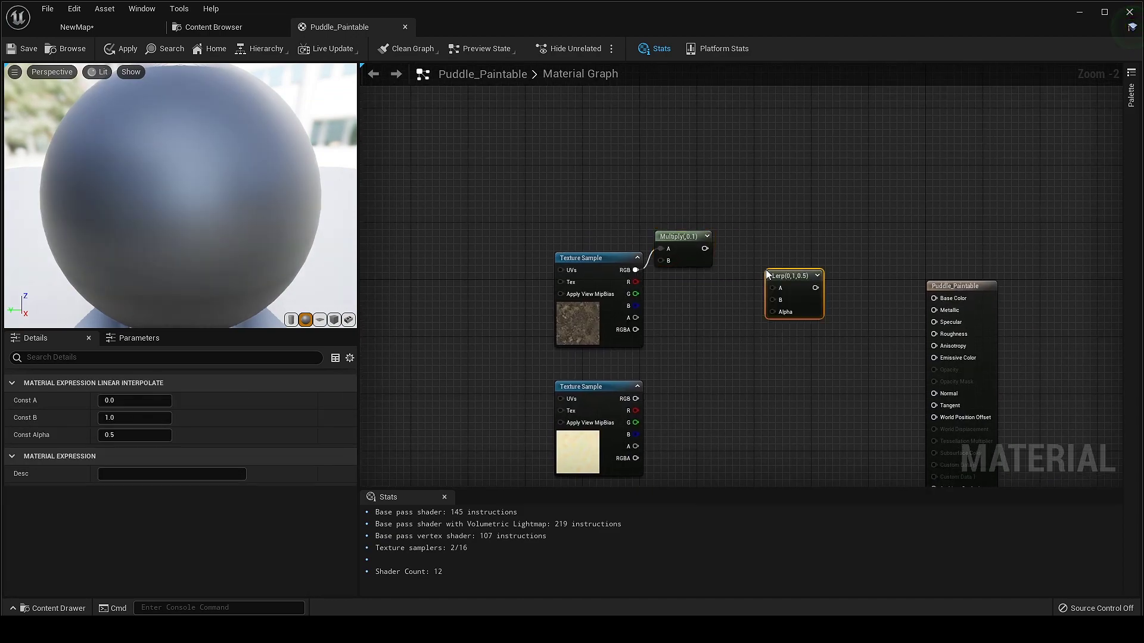
right_drag(748, 279, 776, 344)
key(3)
click(696, 229)
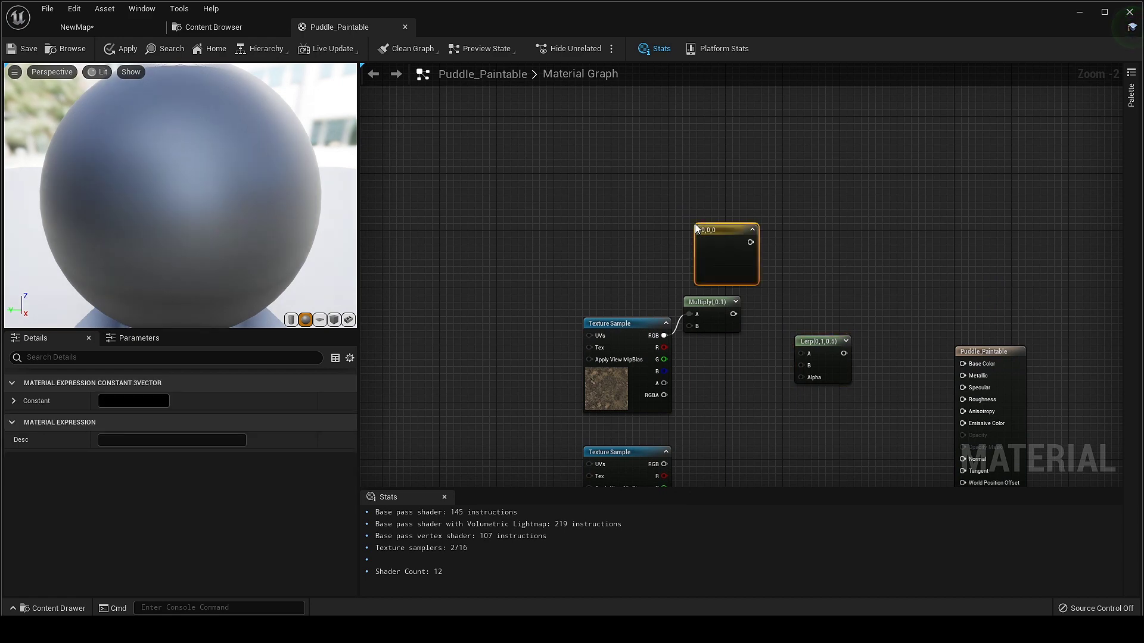
key(m)
click(786, 275)
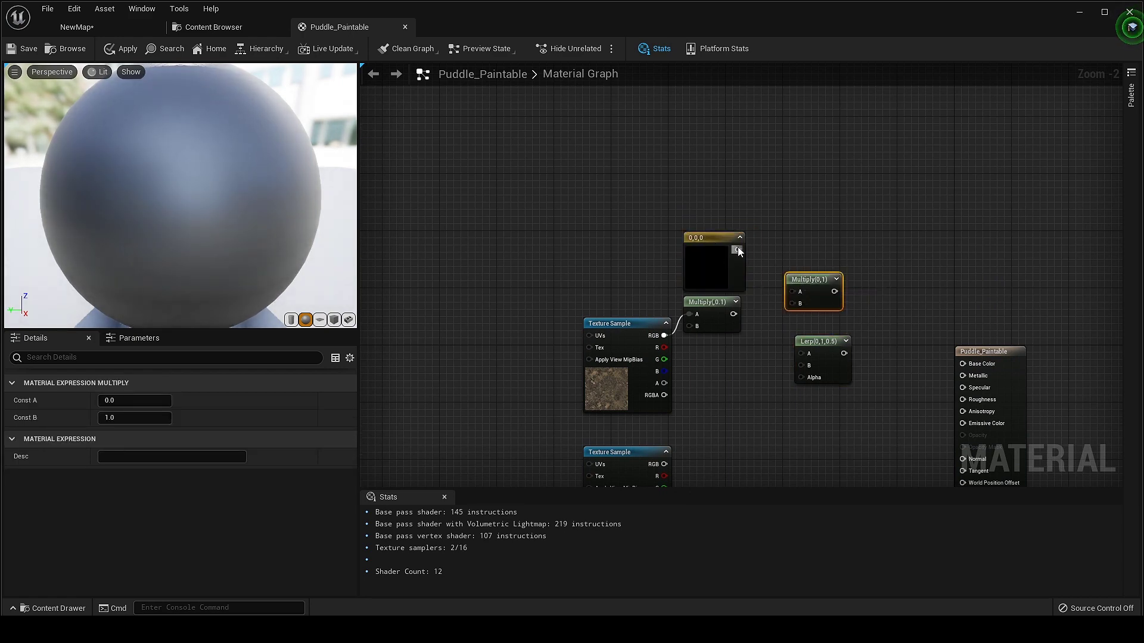
Connect the black Constant3Vector to the second Multiply's A input and set its colour to grey 0.0781, 0.0781, 0.0781
drag(737, 249, 791, 292)
click(709, 267)
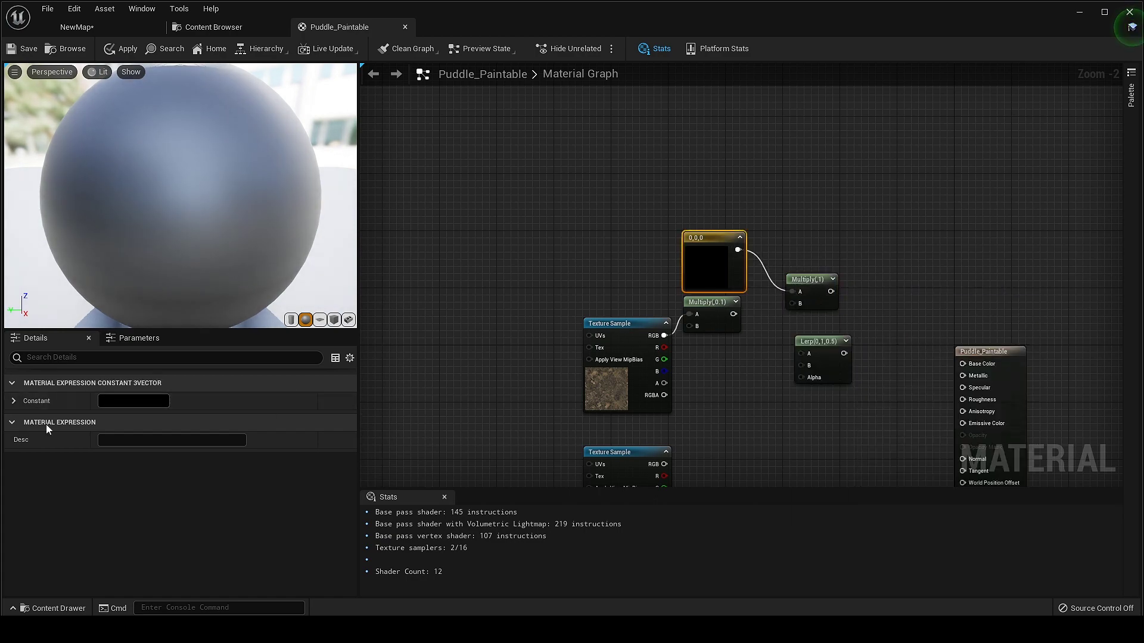
click(113, 401)
click(285, 459)
click(288, 611)
Connect the first Multiply to the second Multiply's B input through a reroute point, and feed the second Multiply into the Lerp's A
right_drag(831, 359, 790, 304)
drag(780, 251, 814, 283)
drag(737, 261, 774, 199)
double_click(728, 238)
drag(814, 279, 864, 226)
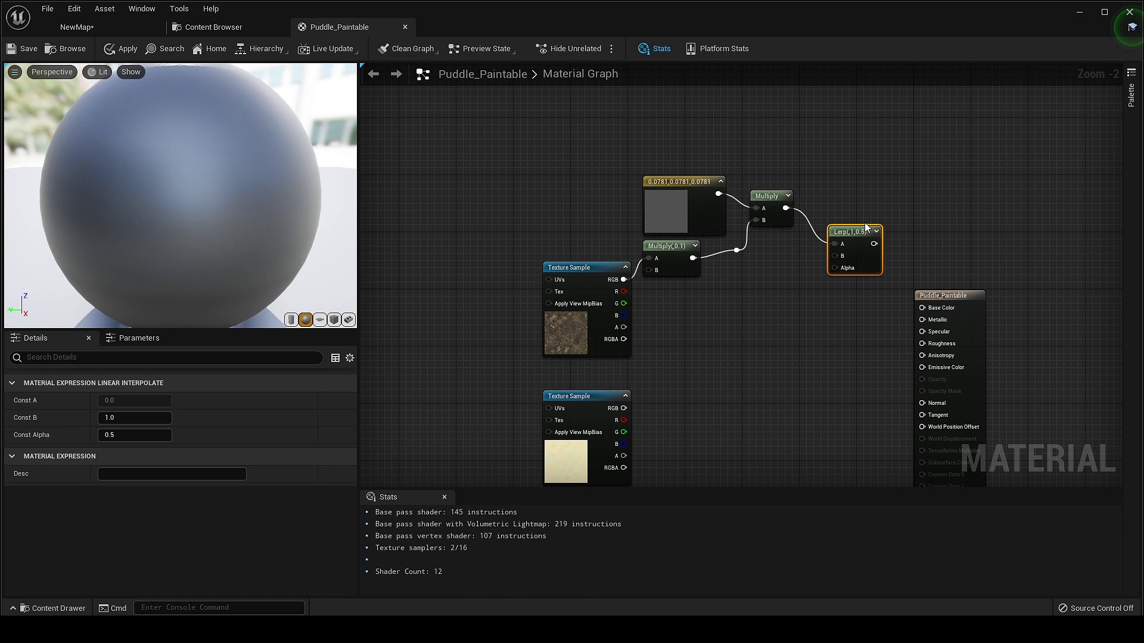
Shift the albedo node group away from the material output and connect the albedo texture's RGB to the Lerp's B input
right_drag(529, 360, 578, 341)
drag(506, 189, 901, 302)
drag(607, 324, 437, 303)
right_drag(560, 263, 578, 301)
drag(742, 195, 742, 273)
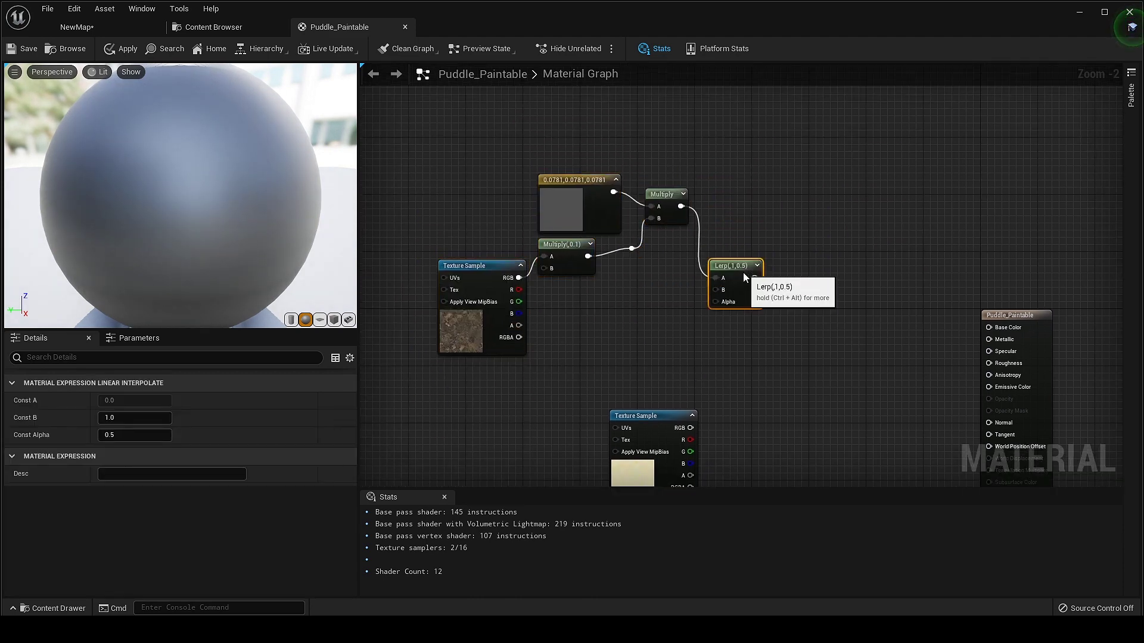
drag(519, 278, 723, 296)
drag(742, 279, 735, 257)
click(741, 320)
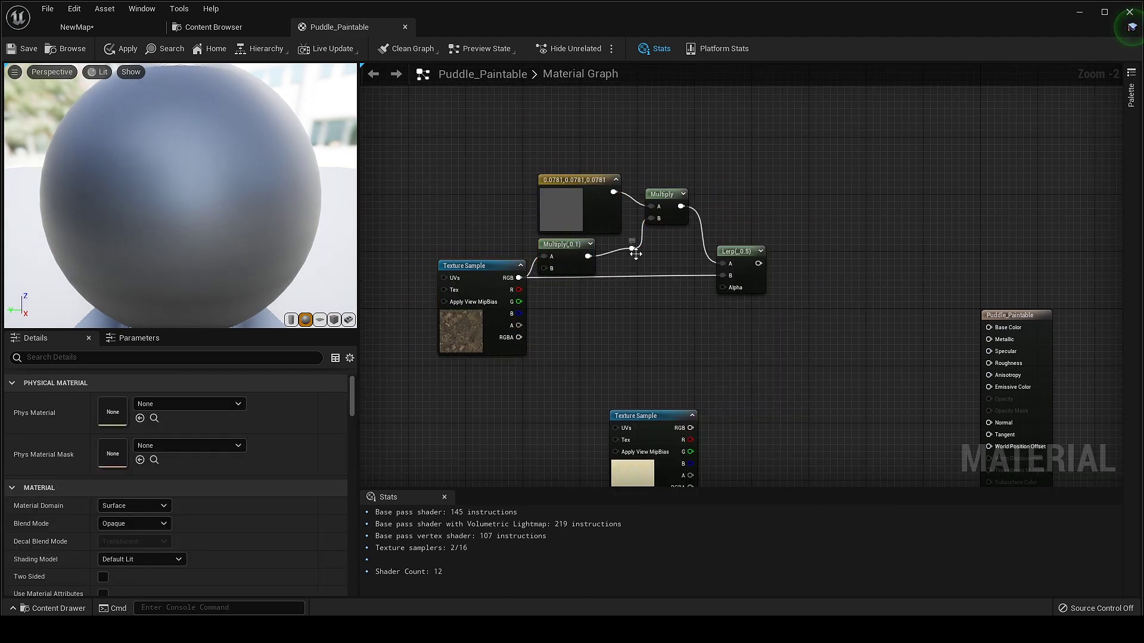
Align the ORDp texture sample beneath the albedo sample and paste a copy of the Lerp node beside it
right_drag(786, 389, 758, 327)
drag(601, 425, 428, 411)
click(716, 201)
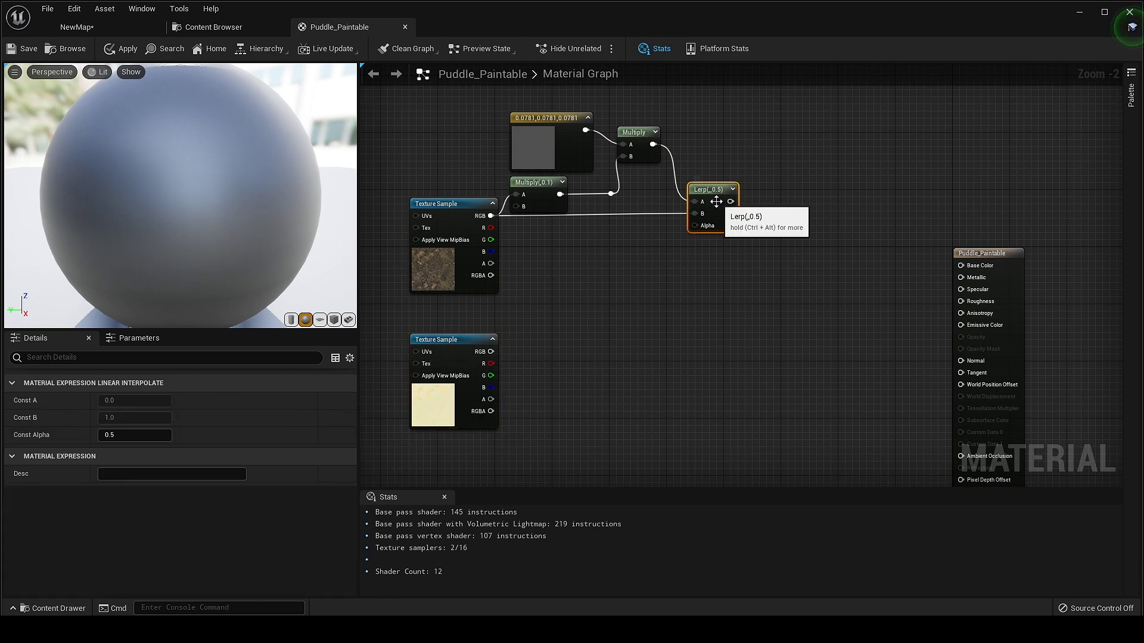
key(ctrl+v)
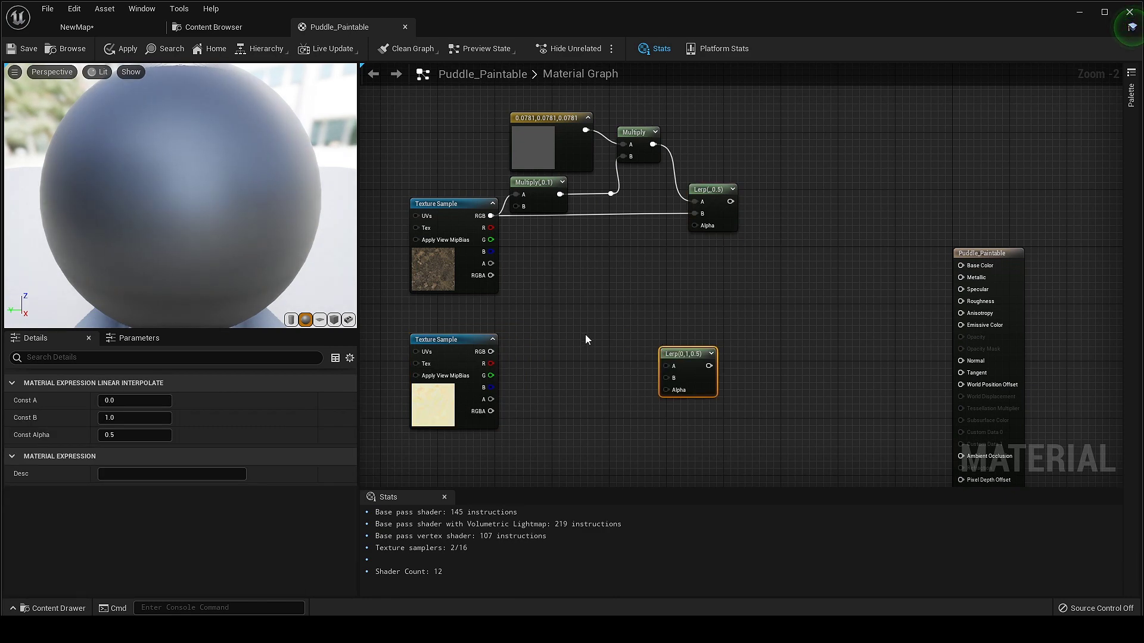
right_drag(569, 337, 668, 318)
drag(728, 345, 771, 341)
click(646, 366)
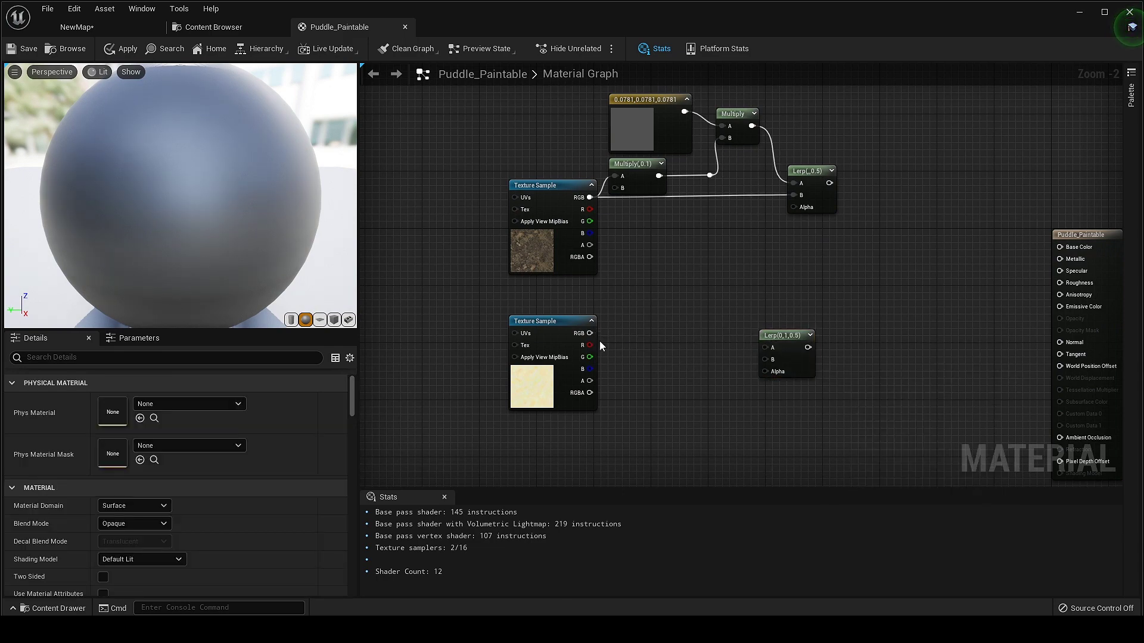
Add a Constant of 0 to the second Lerp's A, connect the ORDp texture's RGB to its B, and line up the nodes
key(1)
click(634, 314)
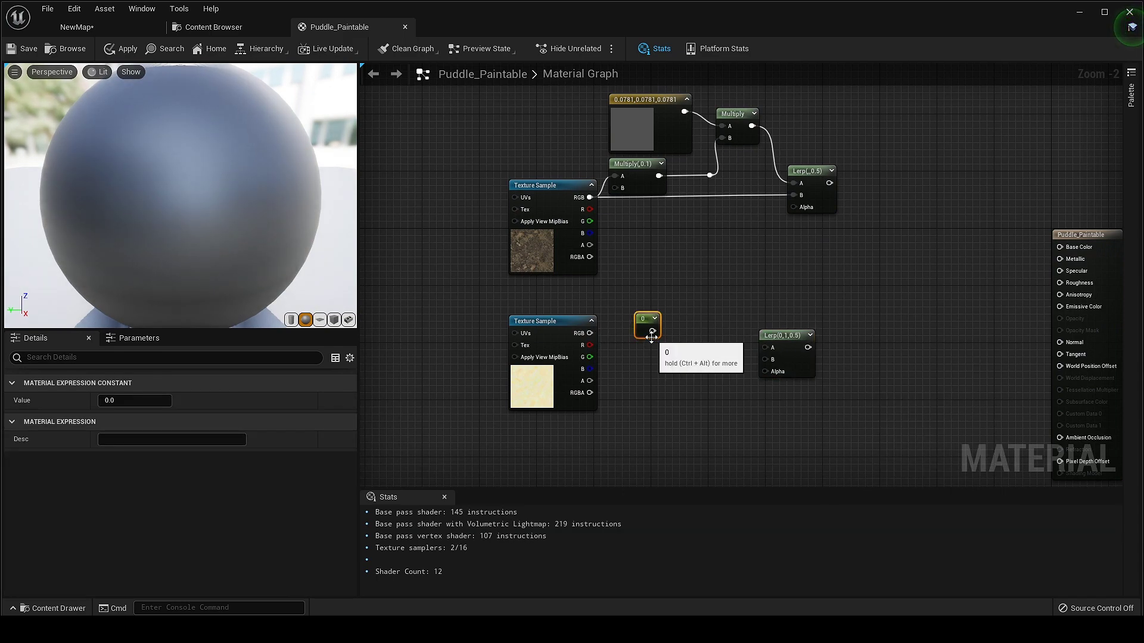
drag(653, 332, 721, 324)
drag(590, 334, 800, 315)
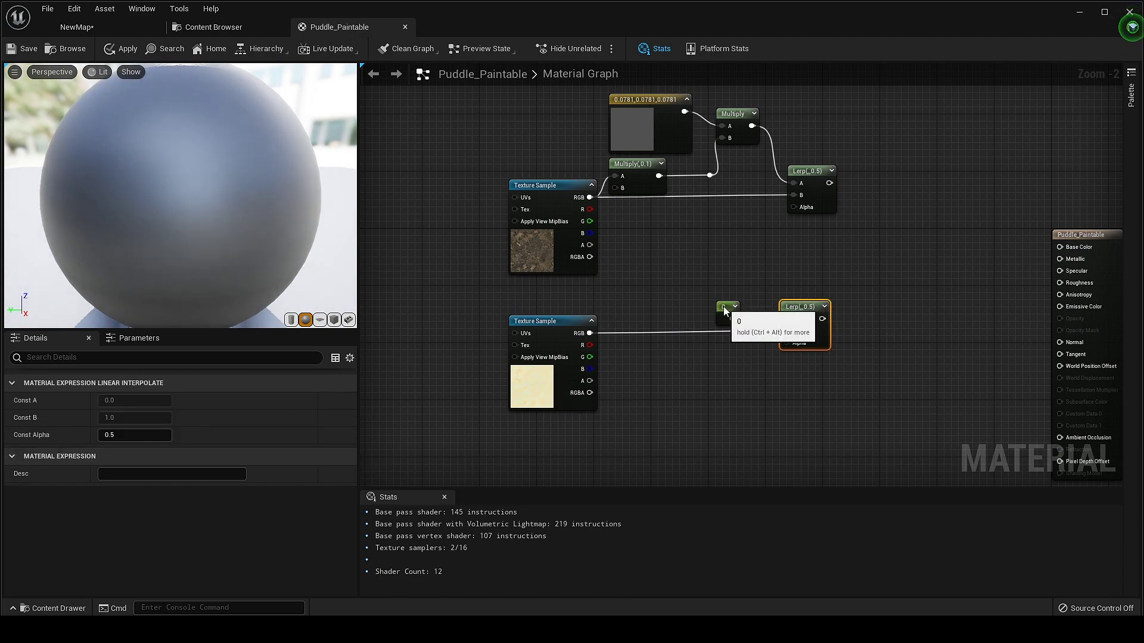
drag(726, 310, 661, 310)
Align the normal texture sample beneath the ORDp sample and add a third Lerp node beside it
click(724, 413)
right_drag(723, 413, 829, 359)
drag(813, 436, 656, 322)
right_drag(655, 324, 633, 360)
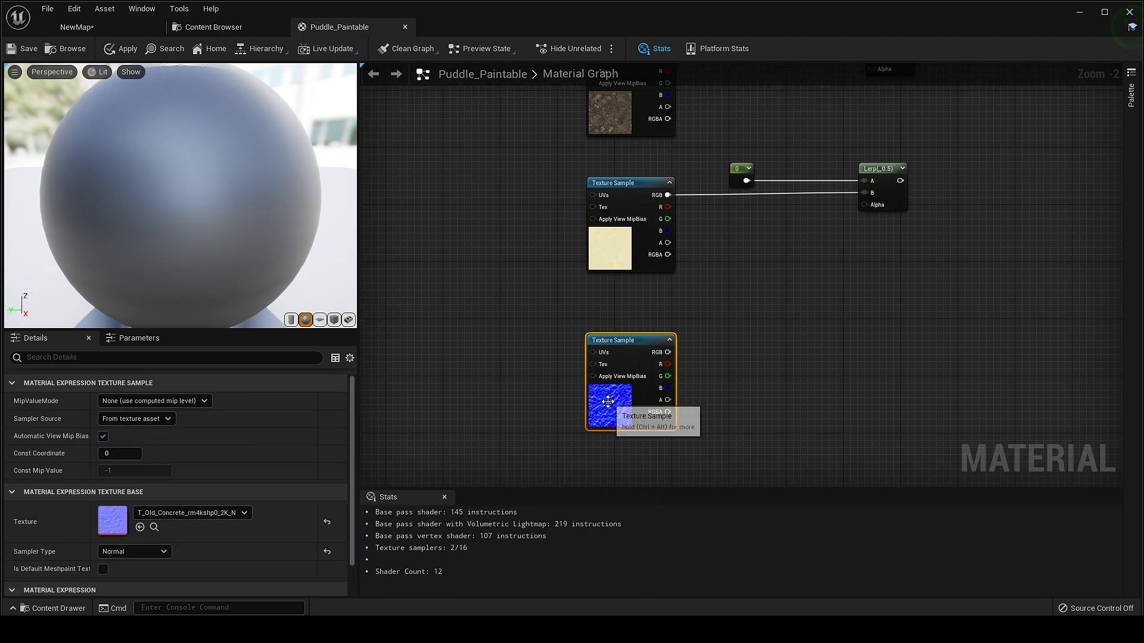
drag(607, 401, 608, 445)
right_drag(909, 292, 825, 393)
key(l)
click(773, 444)
Copy the grey Constant3Vector above the normal texture sample and set the copy's value to 0, 0, 1
click(706, 146)
right_drag(688, 424, 762, 237)
key(ctrl+v)
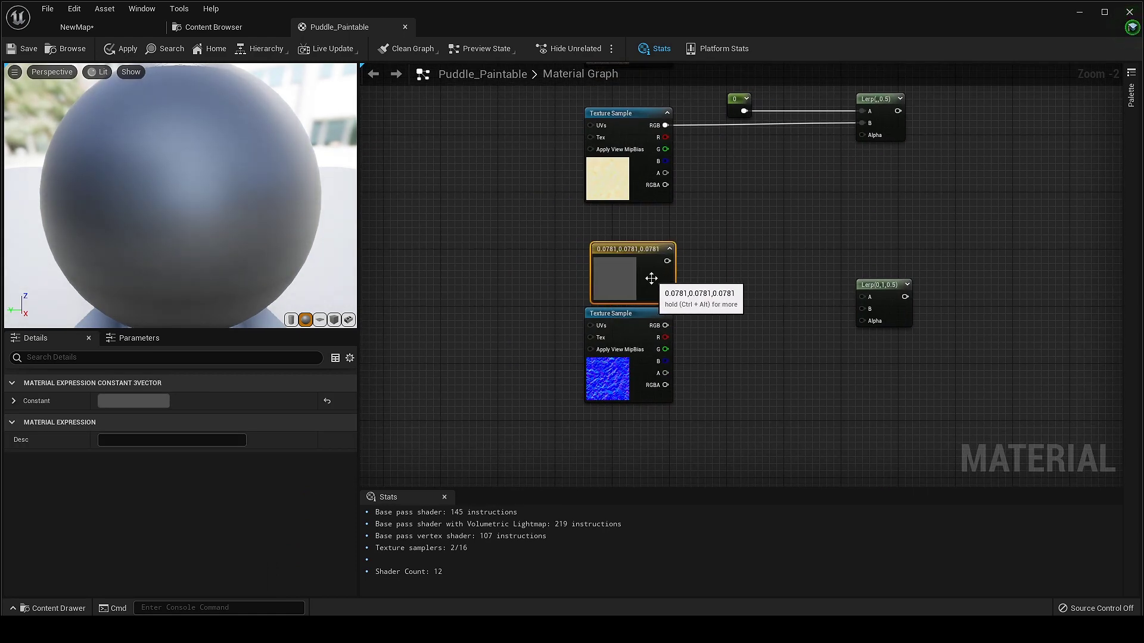
click(328, 404)
click(153, 401)
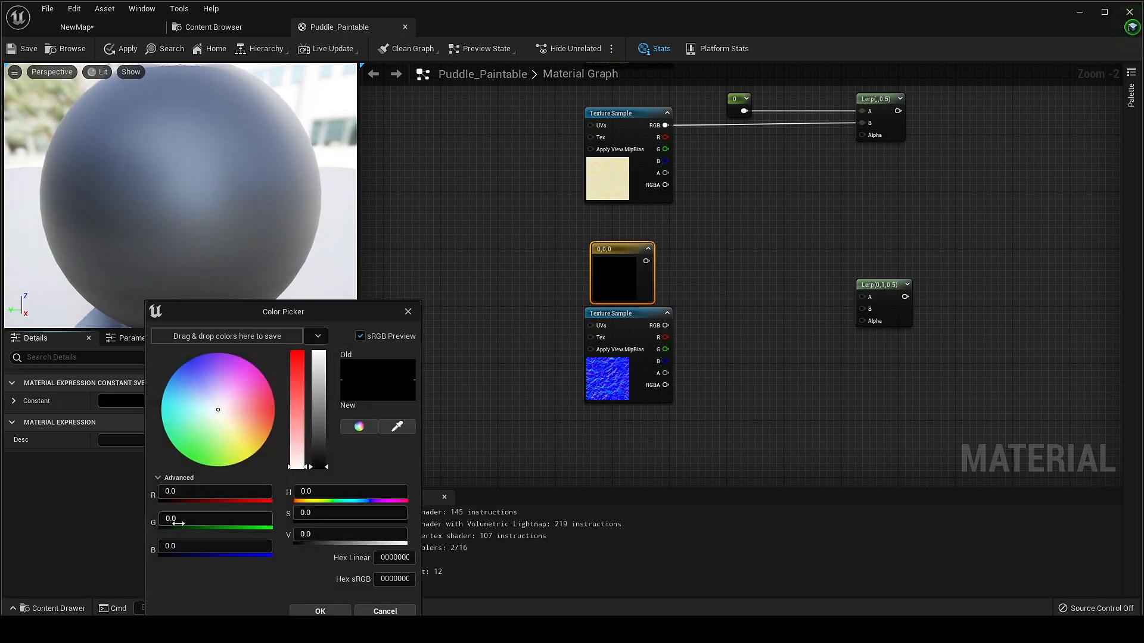
drag(186, 548, 277, 549)
click(331, 612)
Connect the blue constant to A and the normal texture's RGB to B of the third Lerp
drag(620, 291, 612, 291)
drag(639, 261, 865, 310)
drag(870, 286, 870, 300)
Connect the albedo, ORDp and normal Lerps to the material's Base Color, Roughness and Normal inputs
right_drag(1093, 274, 953, 374)
drag(761, 412, 996, 236)
right_drag(836, 330, 852, 433)
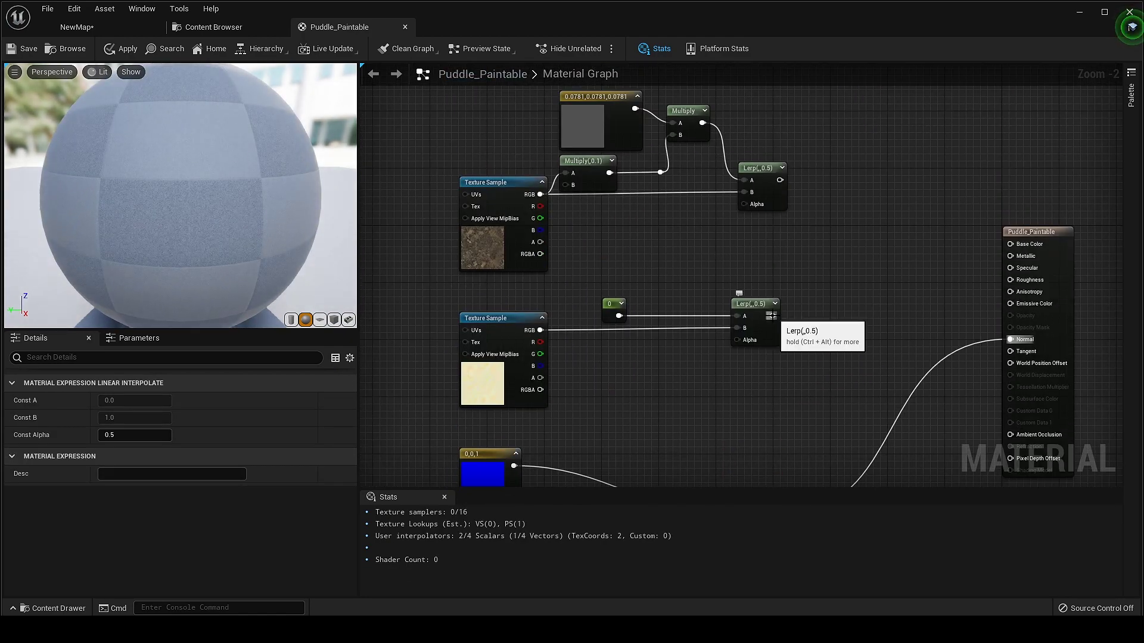
drag(771, 316, 1011, 282)
drag(780, 180, 1012, 244)
right_drag(825, 394, 1007, 308)
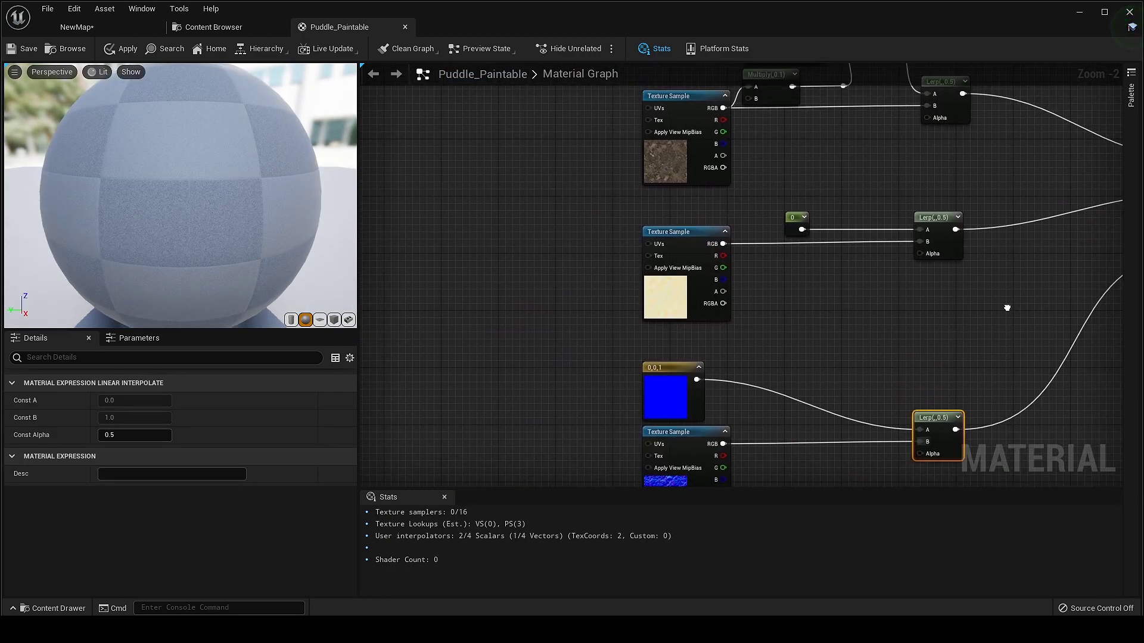
Replace the ORDp texture's RGB link with its green channel on the roughness Lerp's B input
right_drag(584, 249, 570, 362)
drag(185, 196, 280, 215)
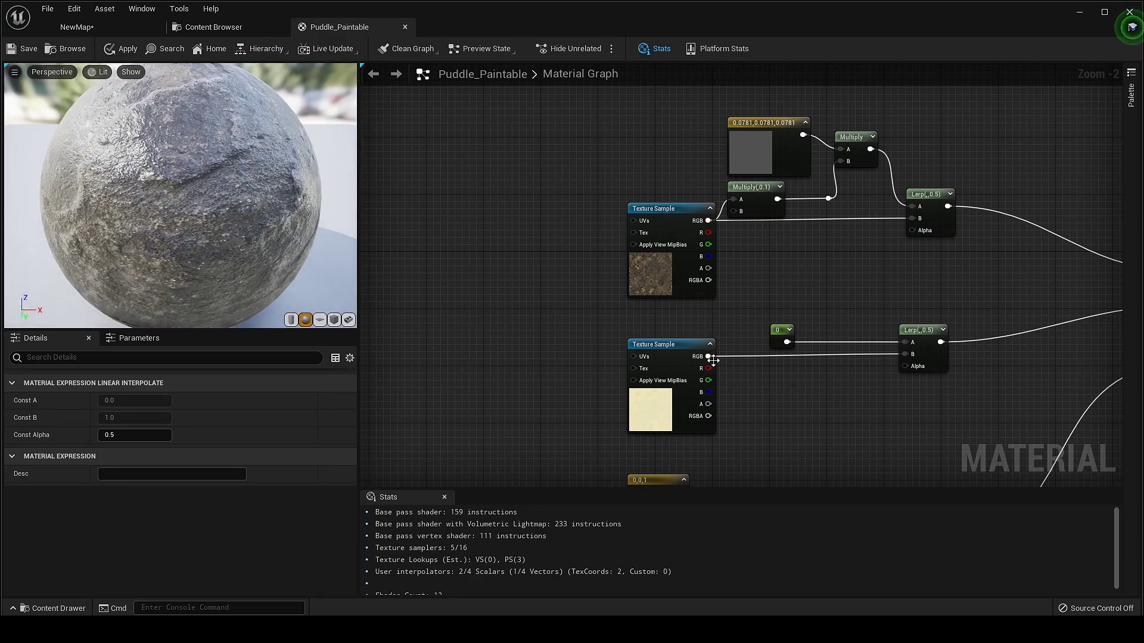
alt+click(710, 358)
click(667, 402)
drag(709, 380, 905, 354)
click(752, 419)
drag(663, 395, 646, 368)
click(779, 400)
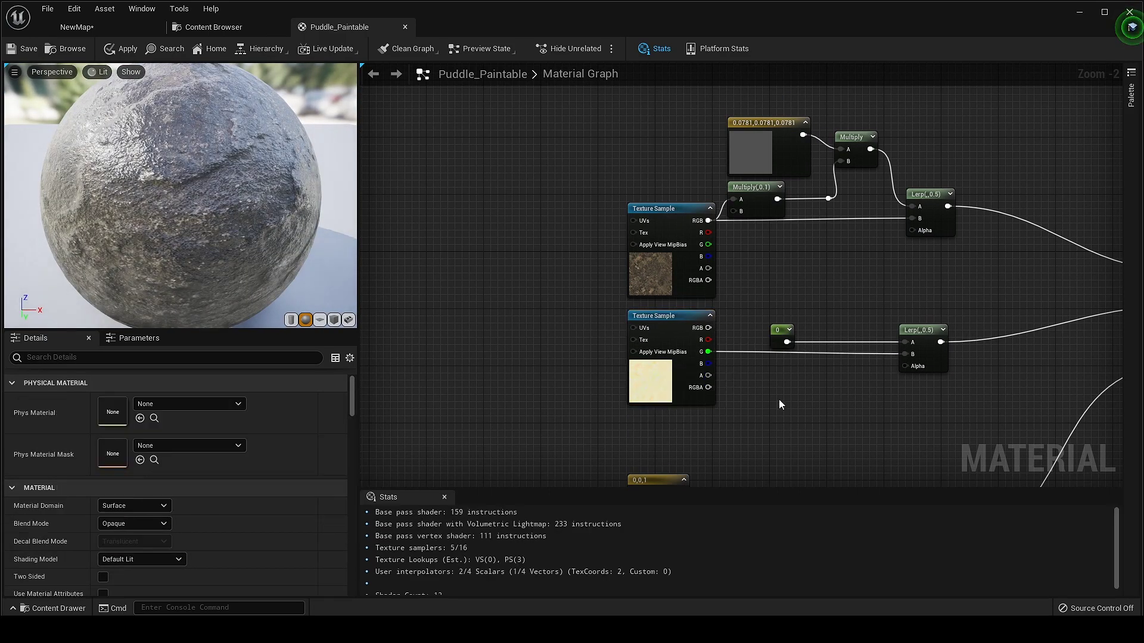
Add a Multiply node fed by the ORDp texture's green channel and set its Const B to 2
click(786, 349)
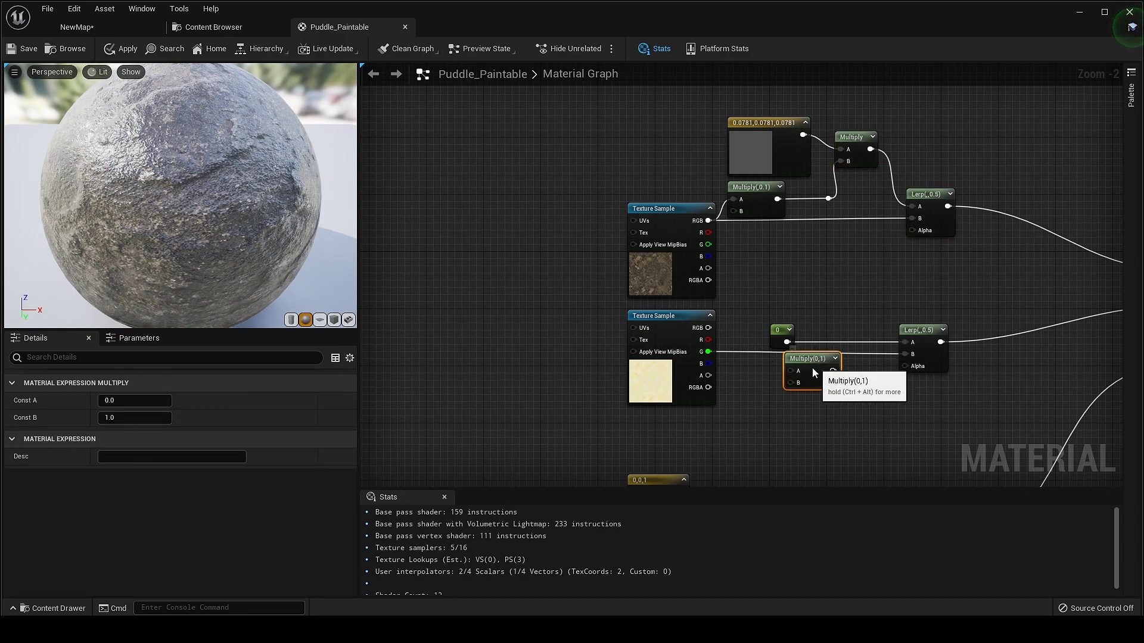
drag(815, 372, 799, 379)
drag(709, 351, 775, 378)
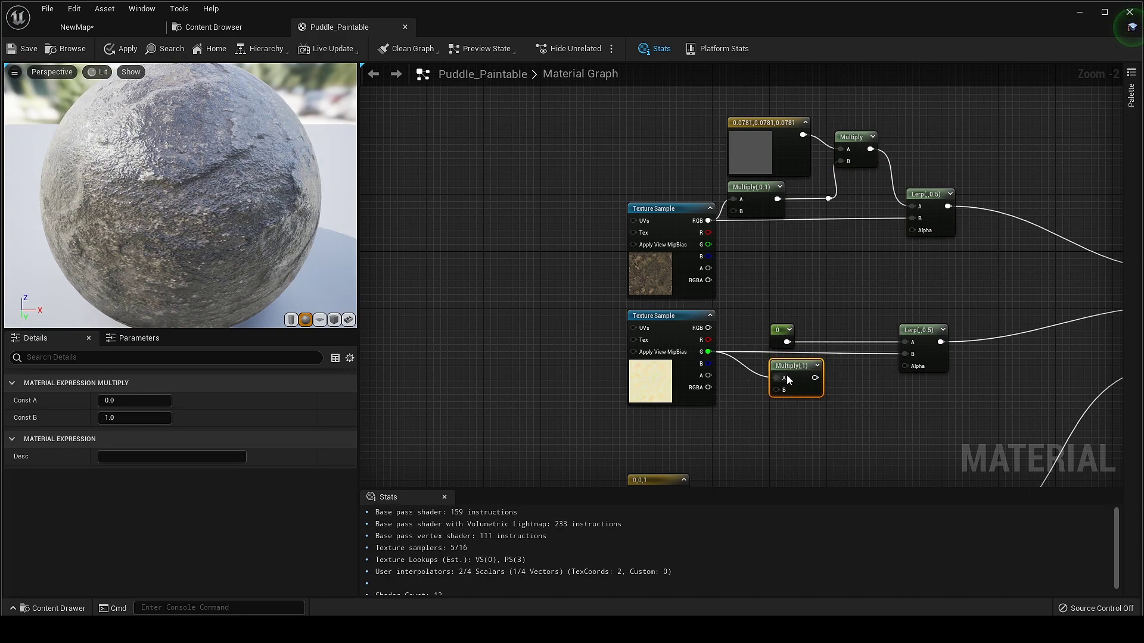
click(135, 418)
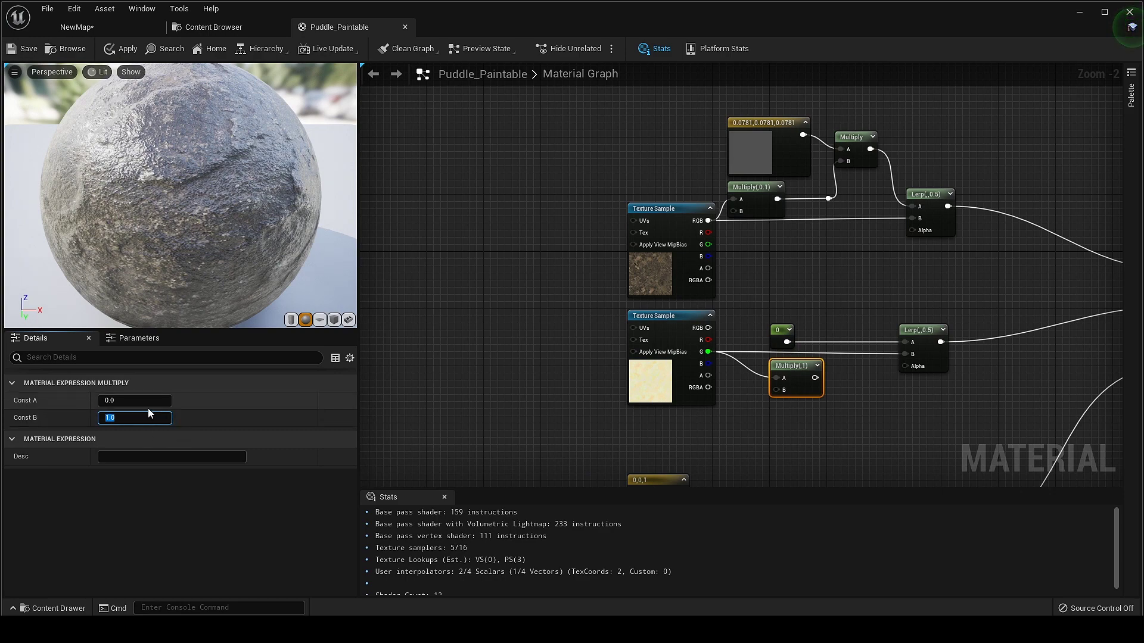
text(2)
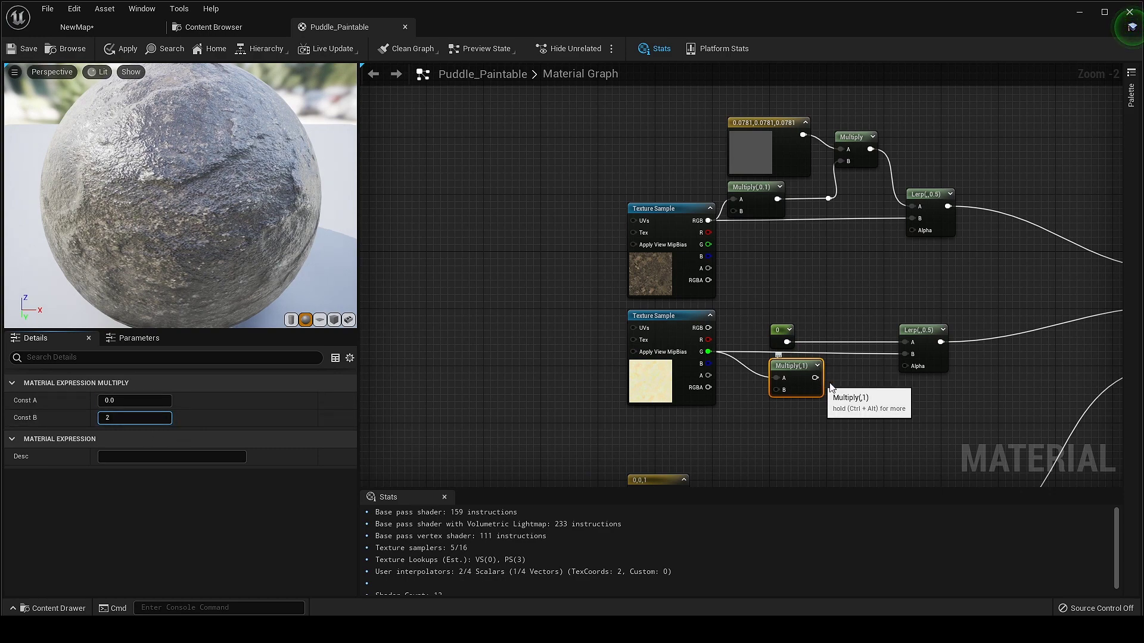
Connect the new Multiply to the roughness Lerp's B, lower the ORDp texture sample, and check the preview sphere
drag(816, 385, 837, 384)
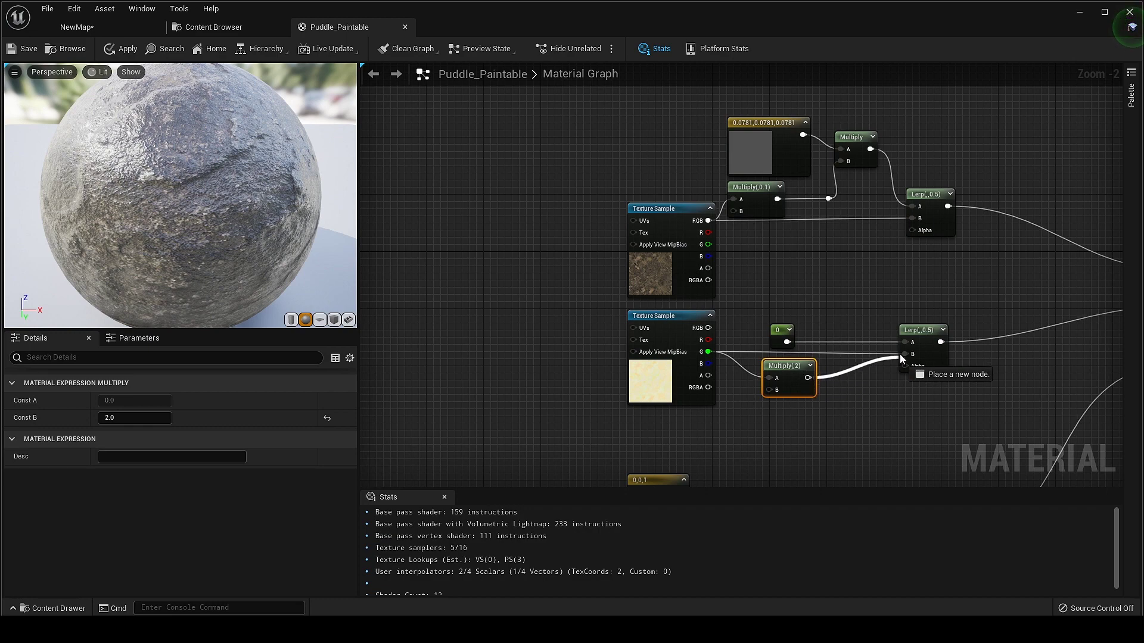
drag(908, 356, 909, 355)
drag(644, 387, 644, 417)
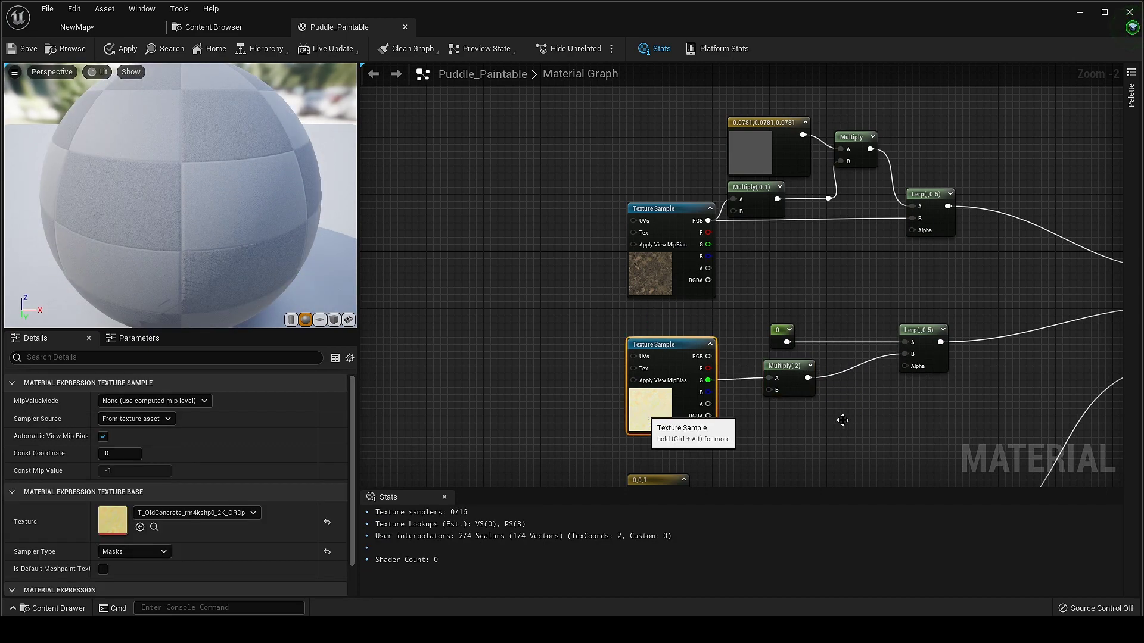
click(661, 322)
right_drag(953, 436, 822, 335)
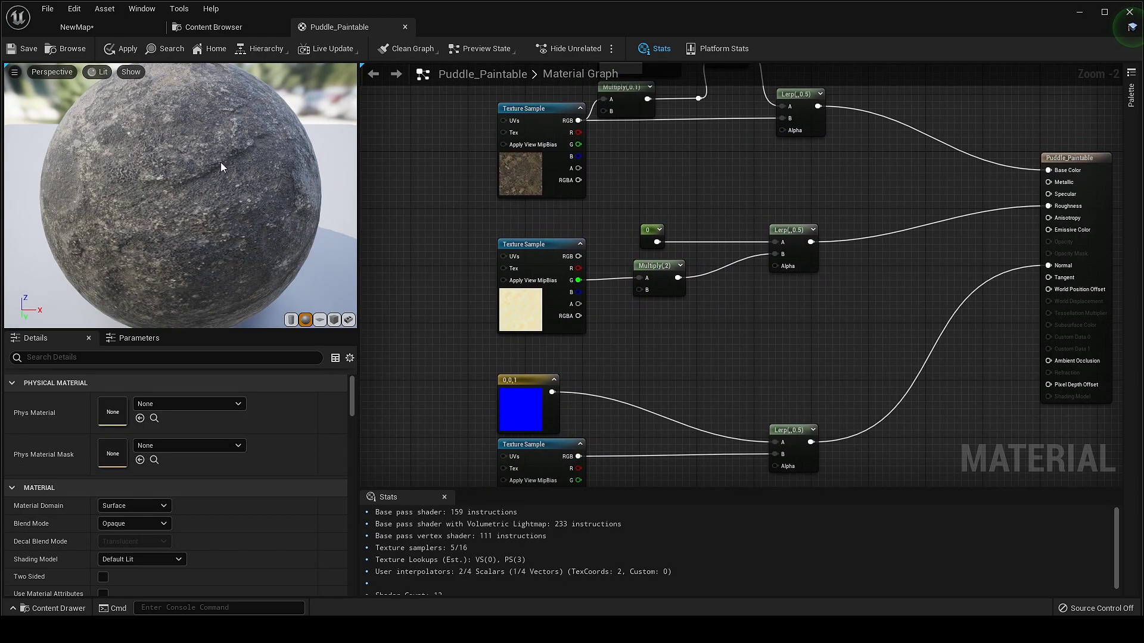
drag(222, 169, 194, 164)
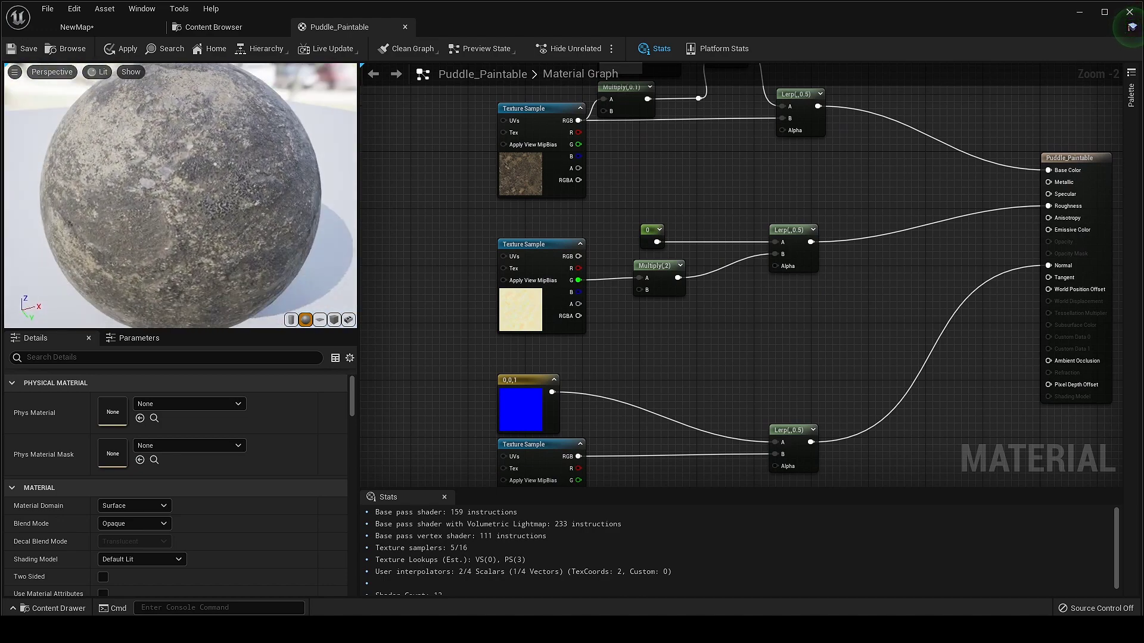
Add a VertexColor node in the empty space before the texture samples
scroll(634, 315, down, 2)
right_click(585, 236)
text(vertex)
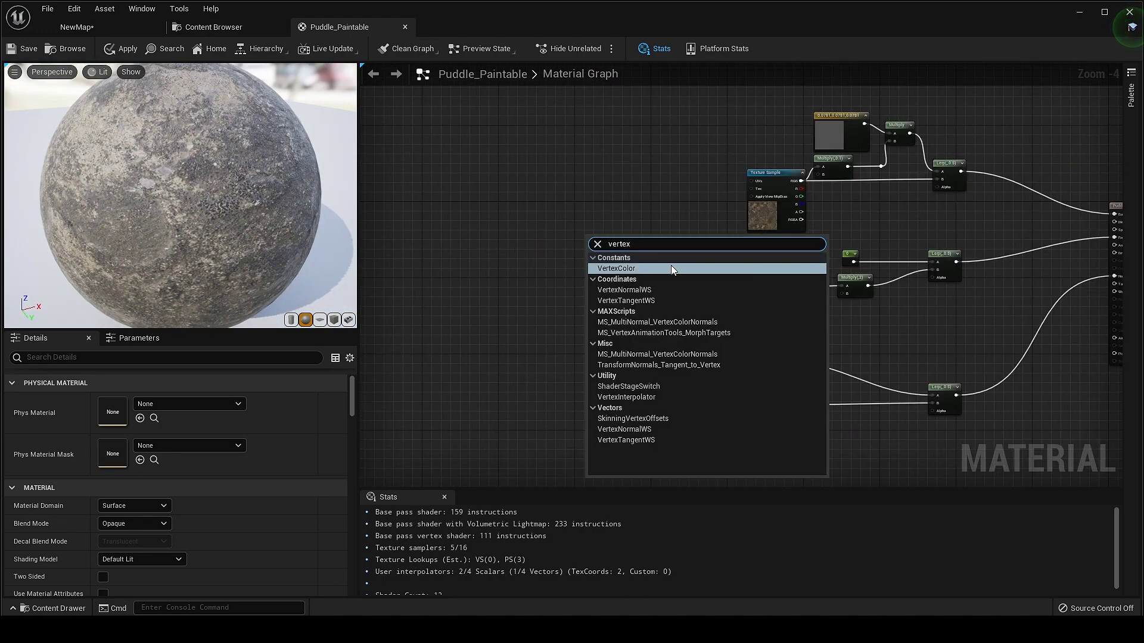
click(642, 268)
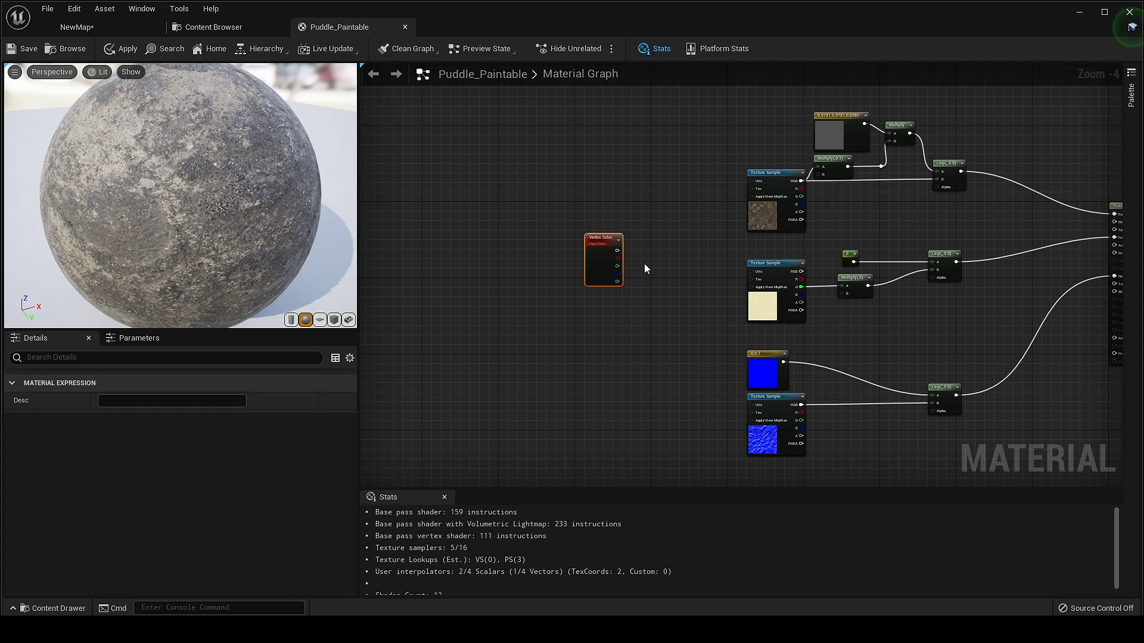
scroll(645, 268, up, 3)
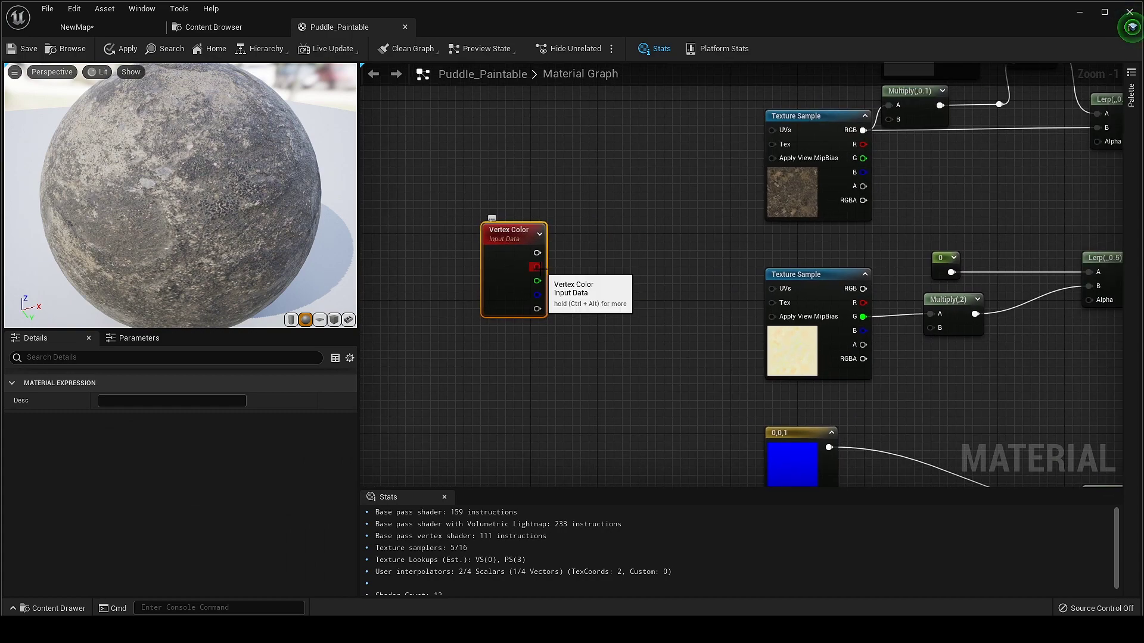
Connect the Vertex Color node's red output to the Alpha inputs of all three Lerps
drag(538, 268, 881, 140)
right_drag(792, 202, 905, 141)
drag(416, 207, 971, 240)
drag(415, 207, 970, 241)
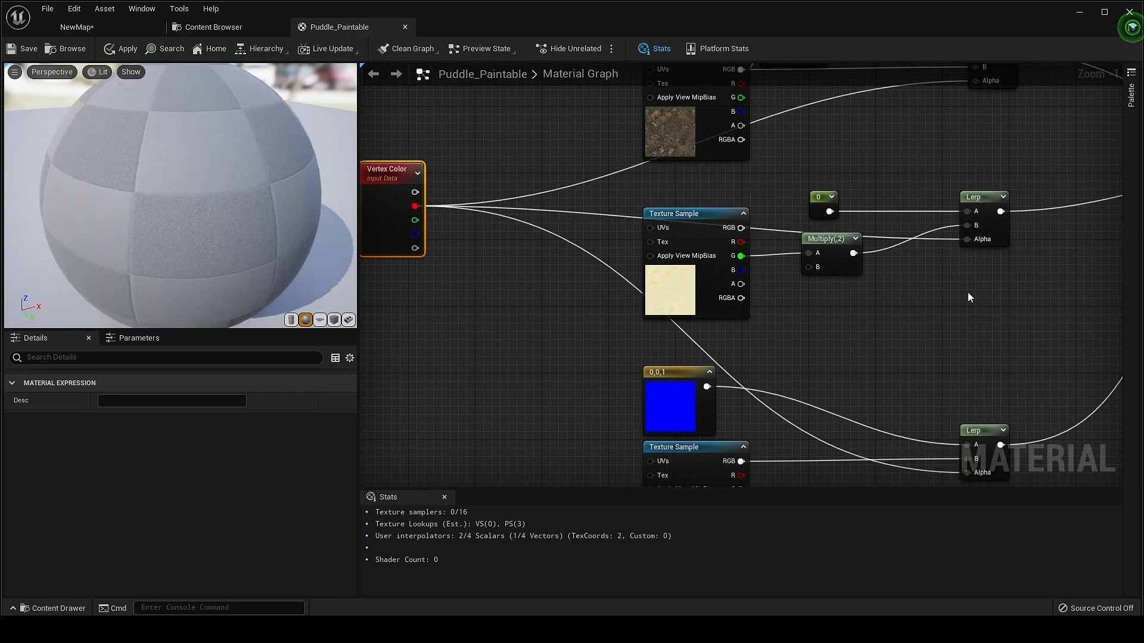
right_drag(970, 298, 1085, 243)
Move the Vertex Color node farther from the texture samples and apply the material changes
drag(497, 204, 496, 248)
scroll(794, 339, down, 3)
right_drag(836, 302, 732, 331)
drag(525, 305, 384, 301)
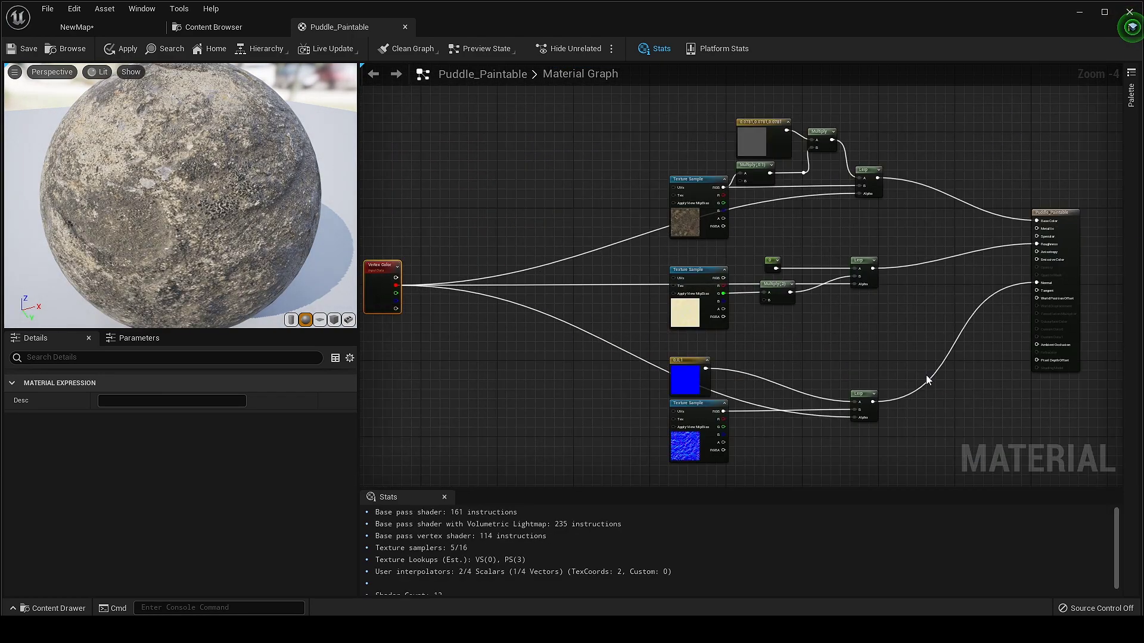
click(116, 48)
right_drag(530, 205, 558, 287)
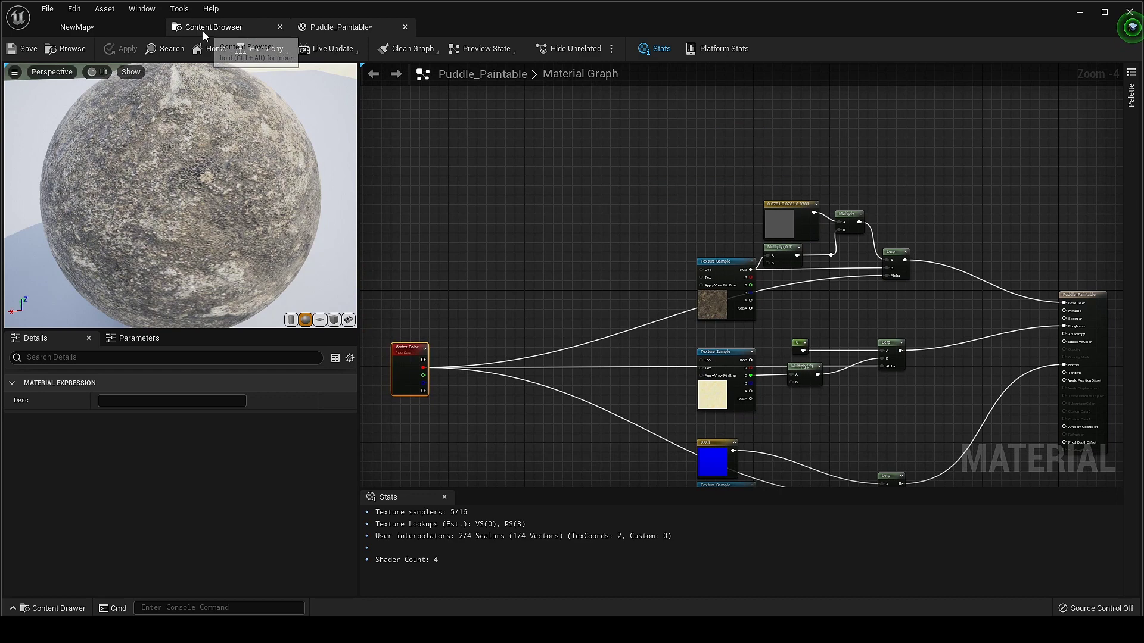
Switch to the NewMap level and paint more puddle area onto the plane
click(203, 28)
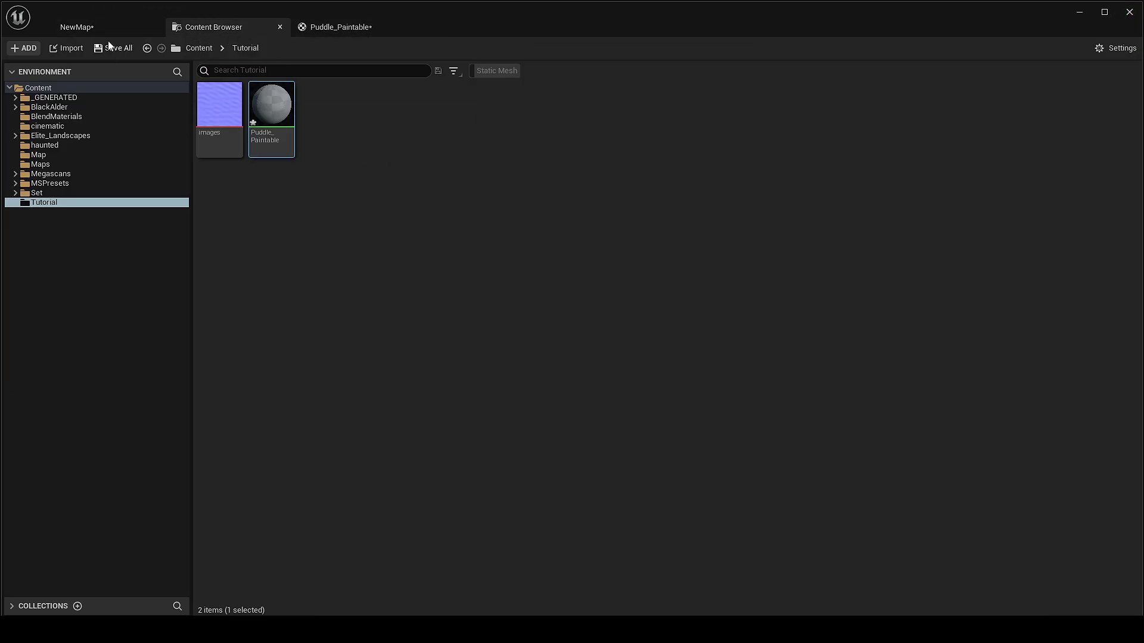
click(92, 26)
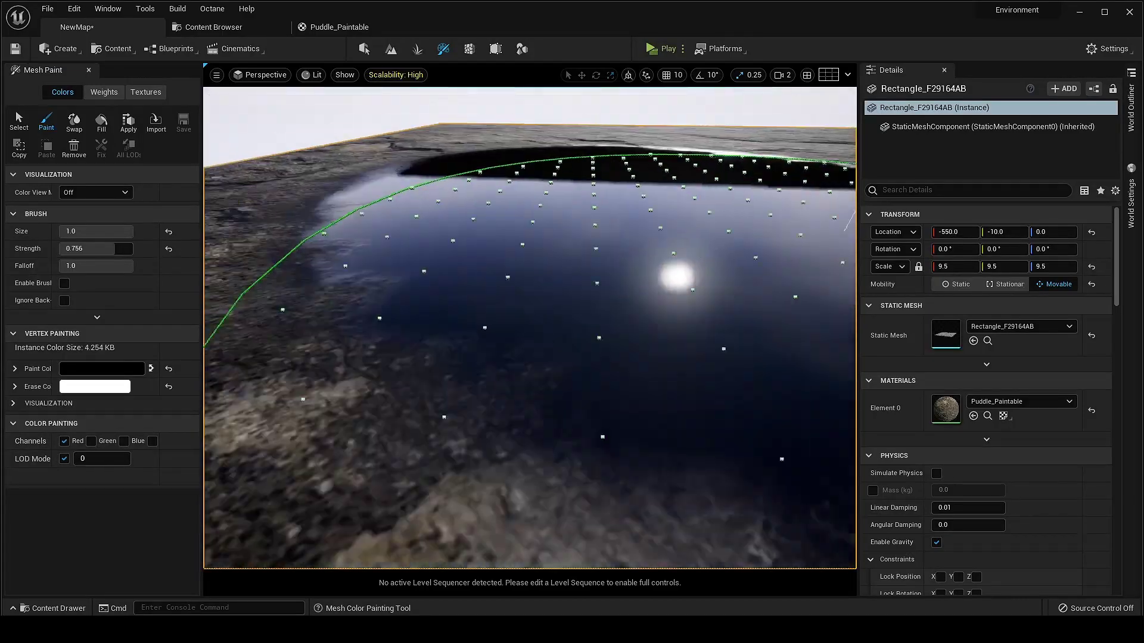
right_drag(844, 231, 656, 268)
drag(605, 259, 536, 298)
Set the brush strength to 0.364, erase part of the painted puddle, and return to the Puddle_Paintable graph
drag(113, 249, 85, 249)
shift+drag(590, 259, 672, 249)
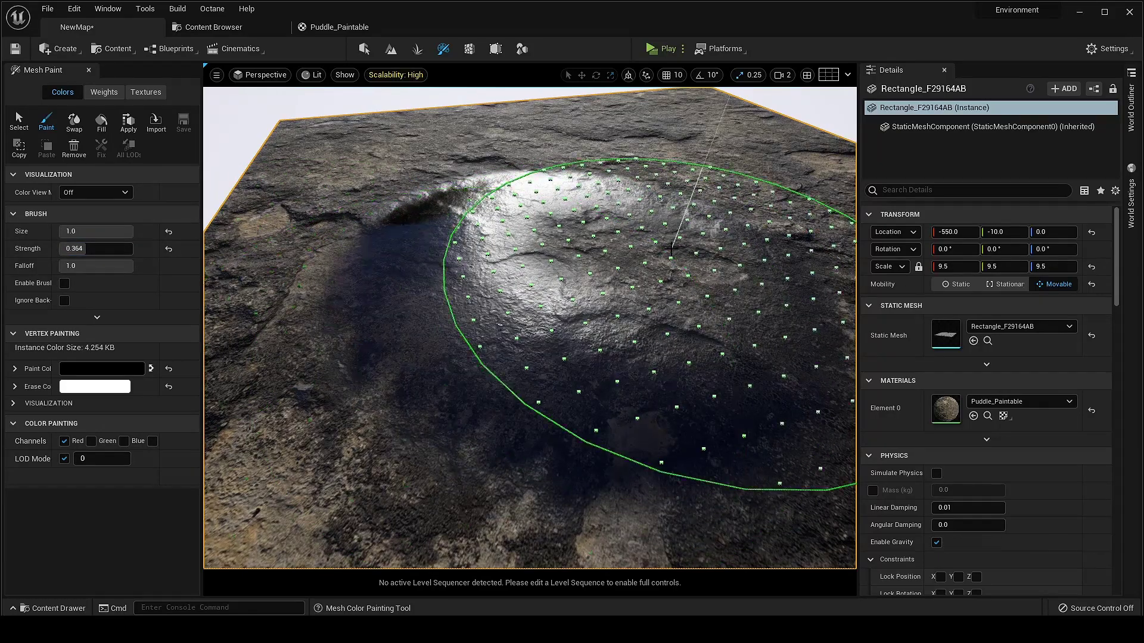
mouse_move(644, 232)
right_down()
mouse_move(507, 268)
mouse_move(477, 250)
right_up()
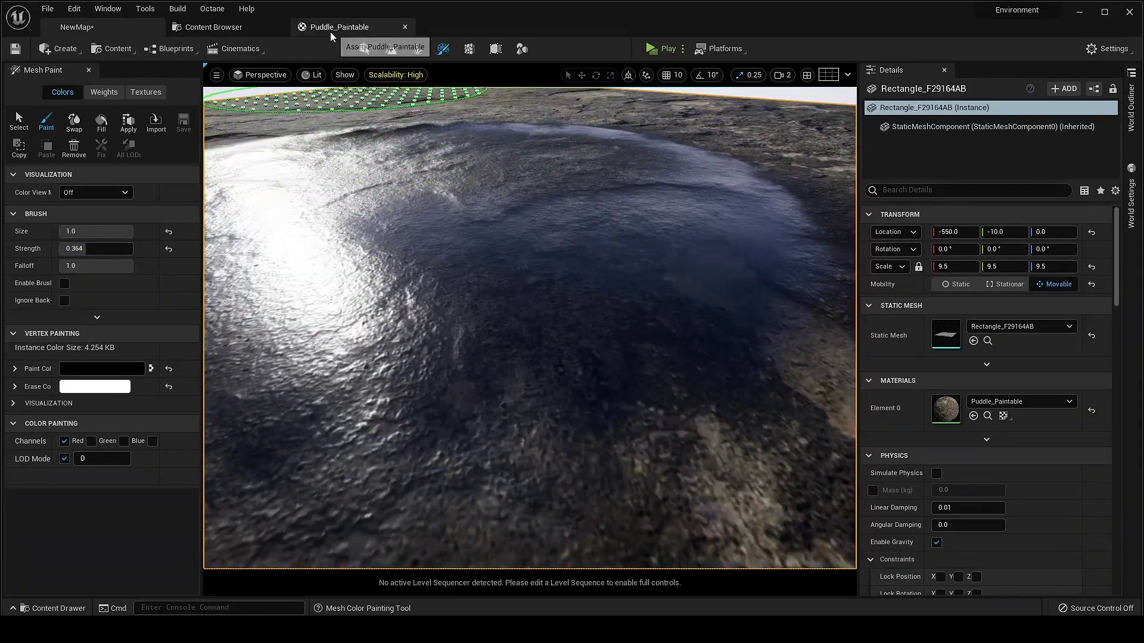
click(330, 26)
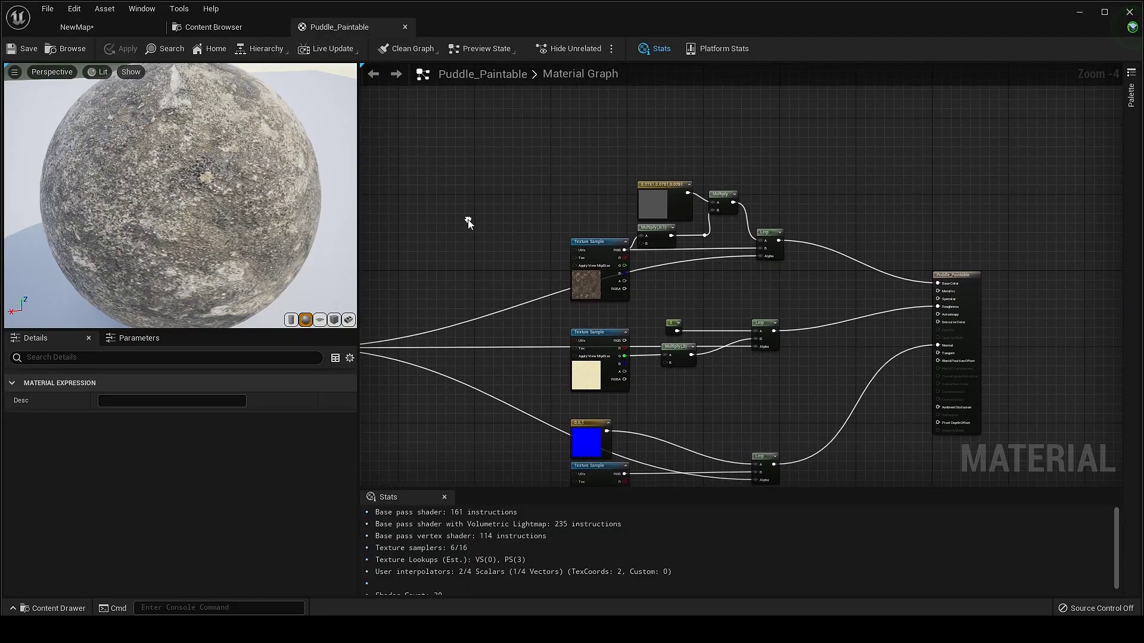
Convert the dark grey colour constant into a vector parameter named Color and apply the material changes
right_click(655, 201)
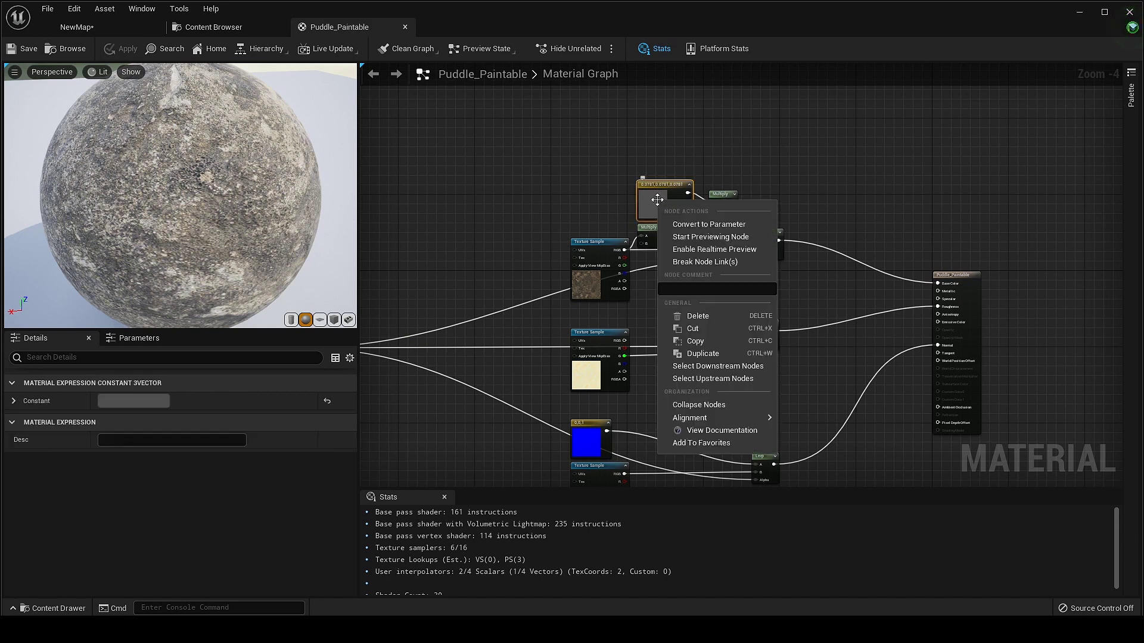
click(699, 227)
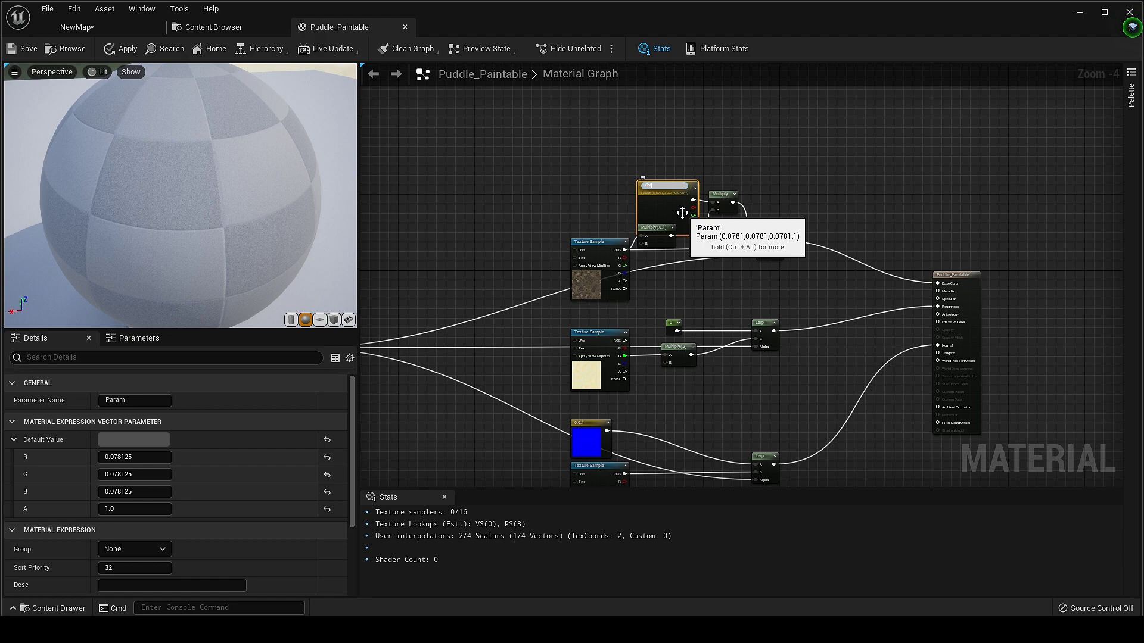
key(Return)
right_drag(489, 238, 629, 184)
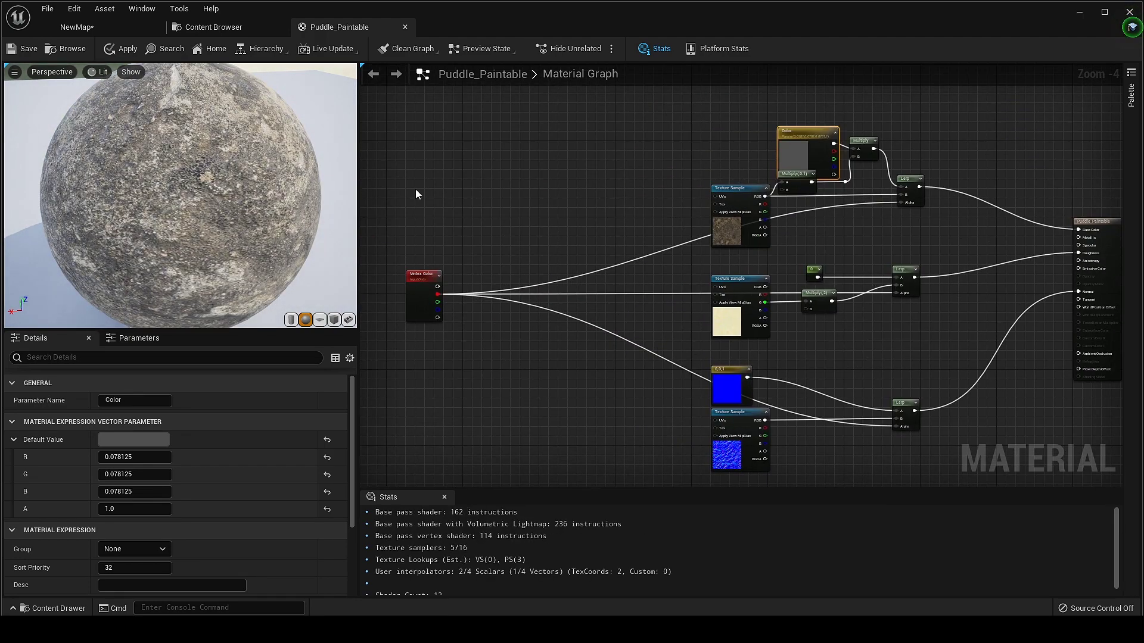
click(133, 50)
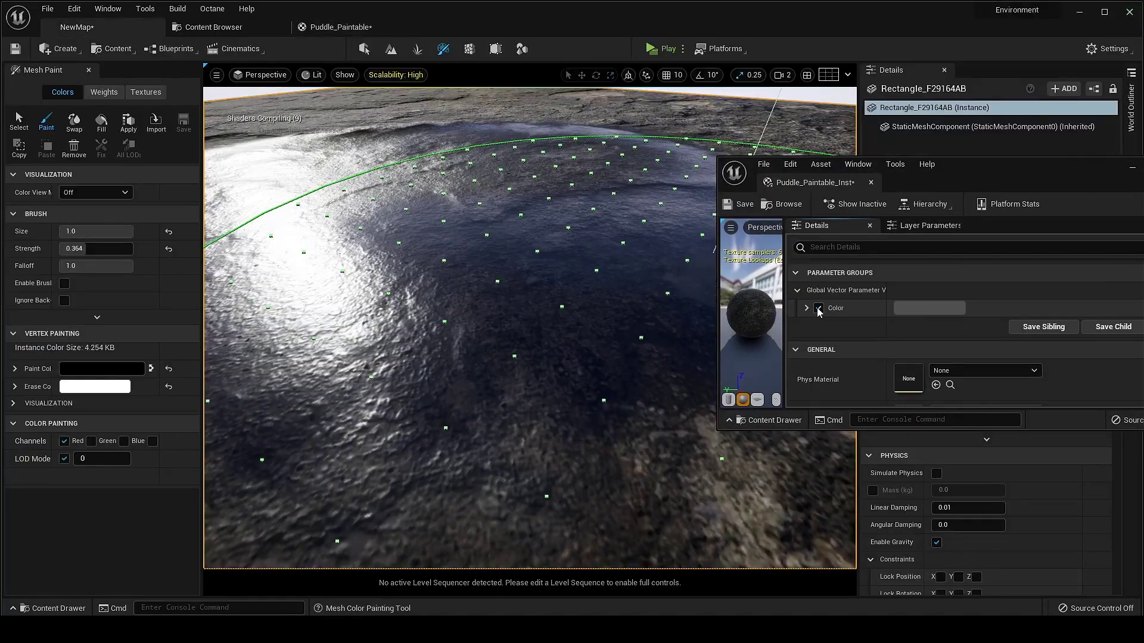
Set the Color parameter of Puddle_Paintable_Inst to a light blue and switch the level back to mesh painting
click(953, 308)
drag(818, 441, 818, 457)
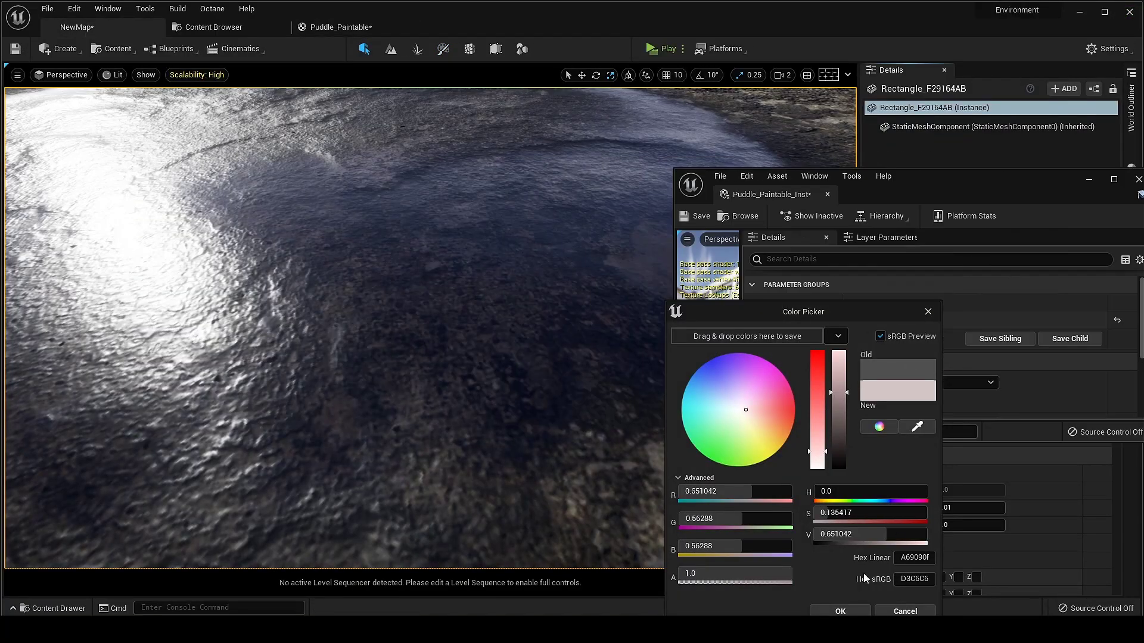
drag(838, 450, 838, 365)
click(724, 399)
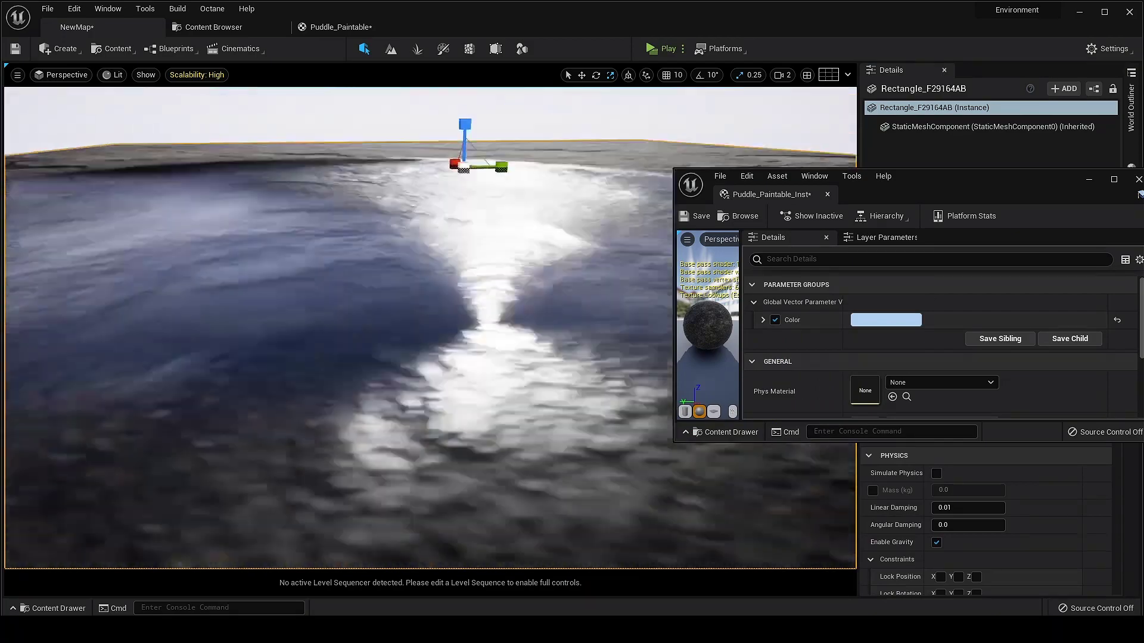
right_drag(430, 327, 417, 348)
click(444, 48)
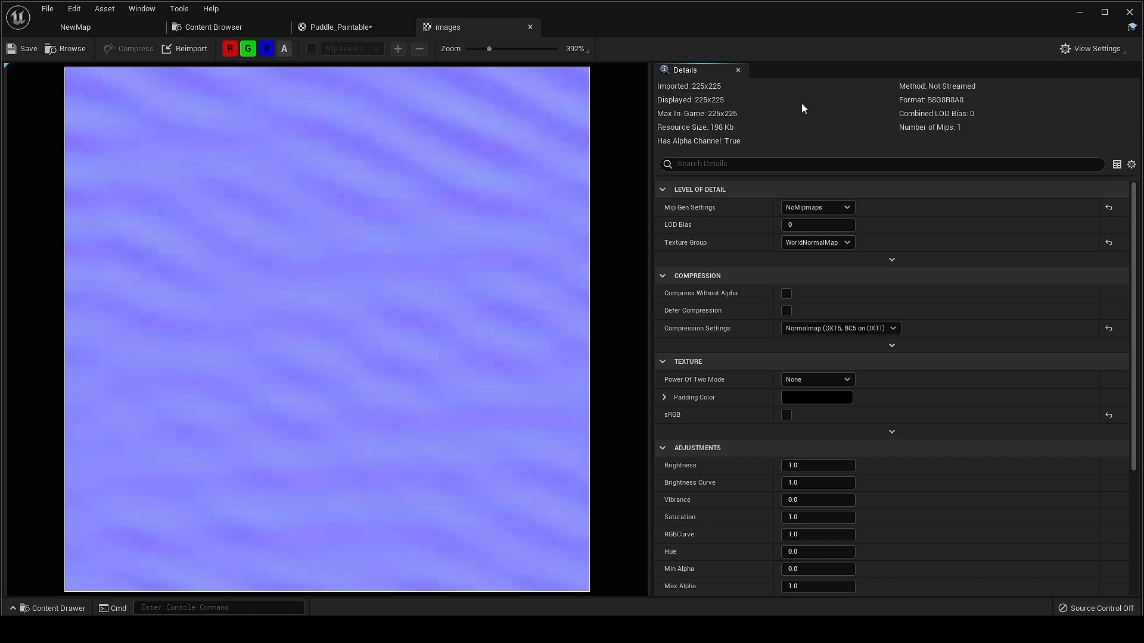
Close the images texture and add two Texture Sample nodes using it to the Puddle_Paintable graph, one below the other
click(530, 28)
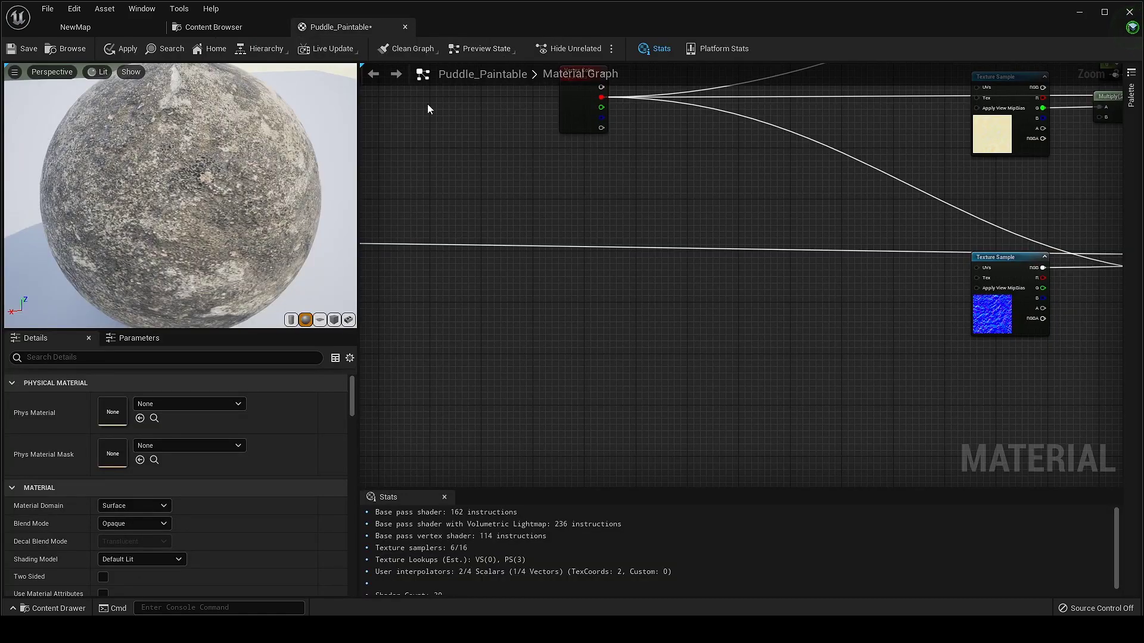
key(ctrl+space)
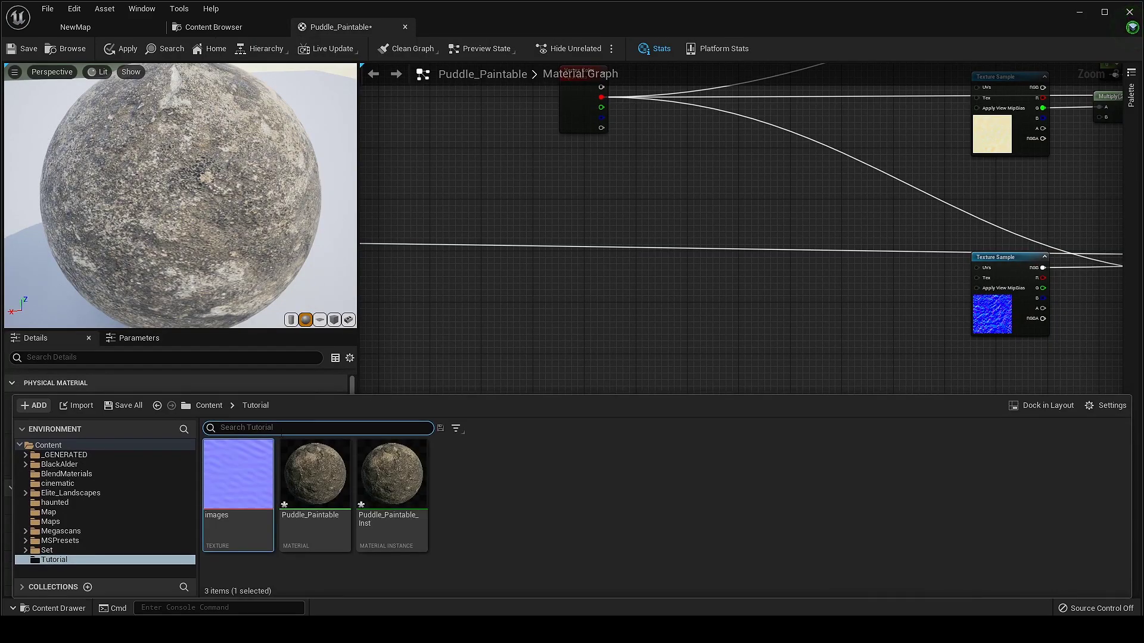
drag(214, 516, 513, 306)
drag(540, 367, 478, 352)
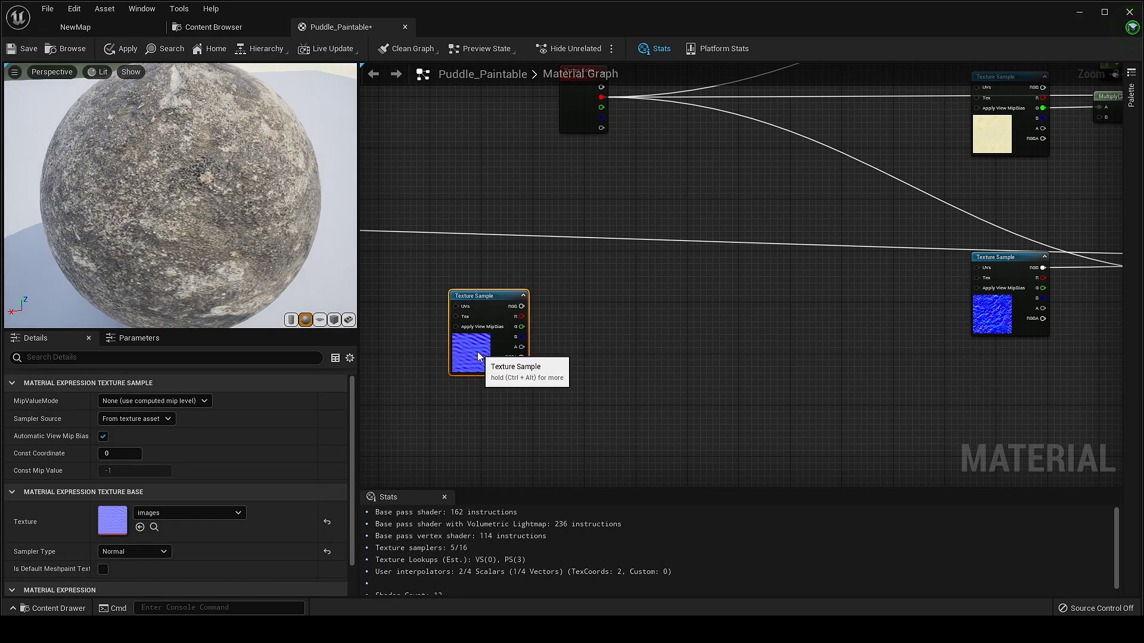
right_drag(586, 391, 609, 329)
key(ctrl+d)
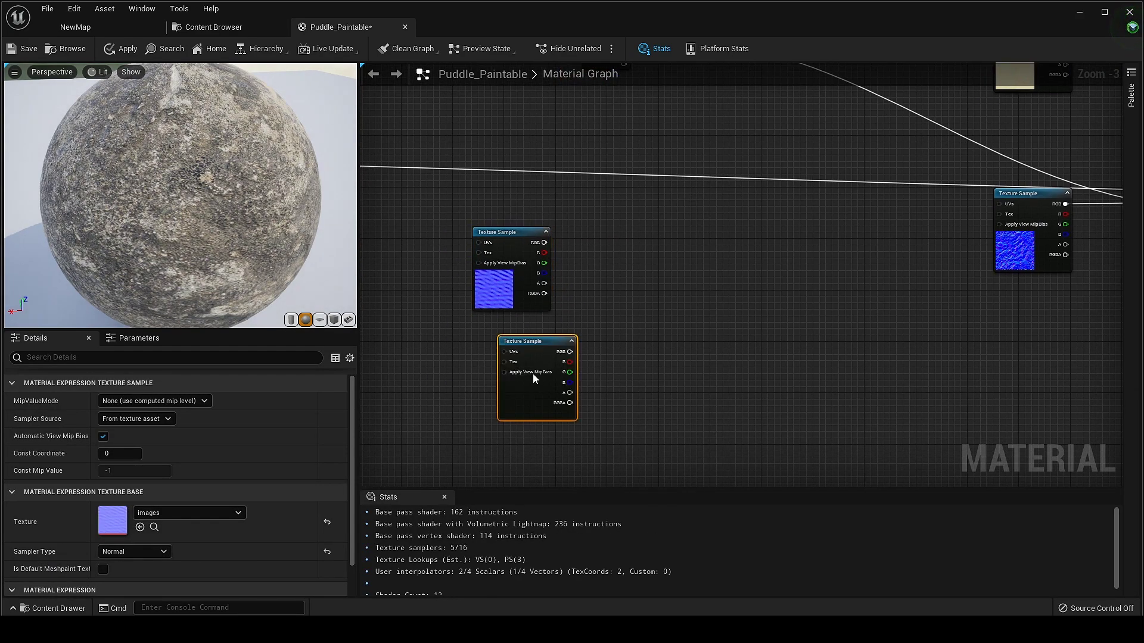
drag(533, 390, 510, 377)
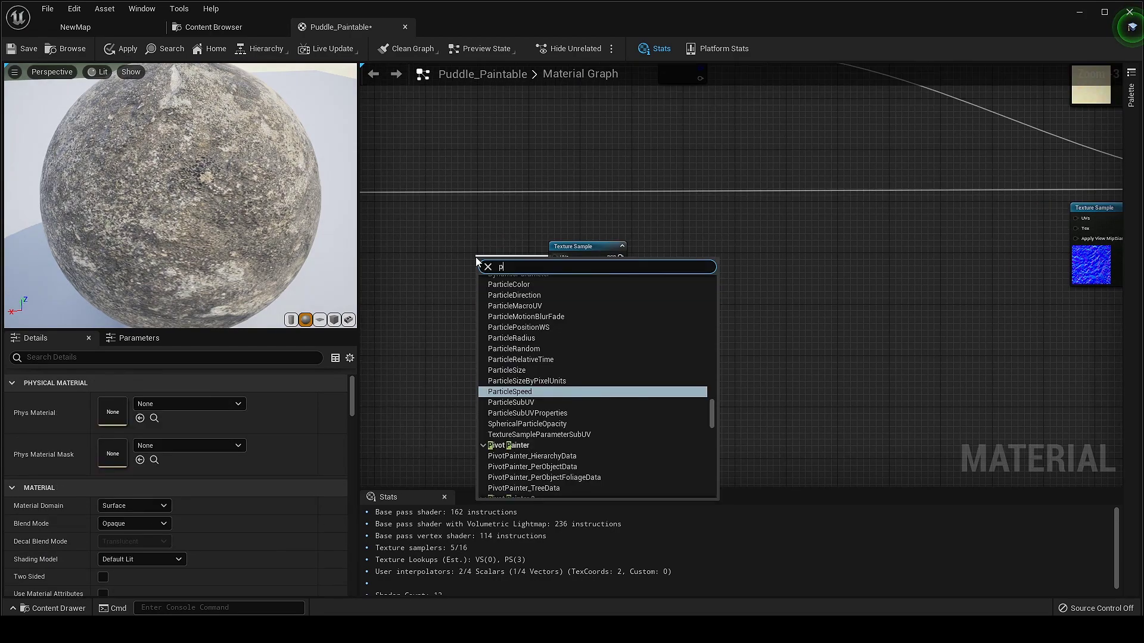
Add a Panner node feeding the UVs of the upper images texture sample
text(ann)
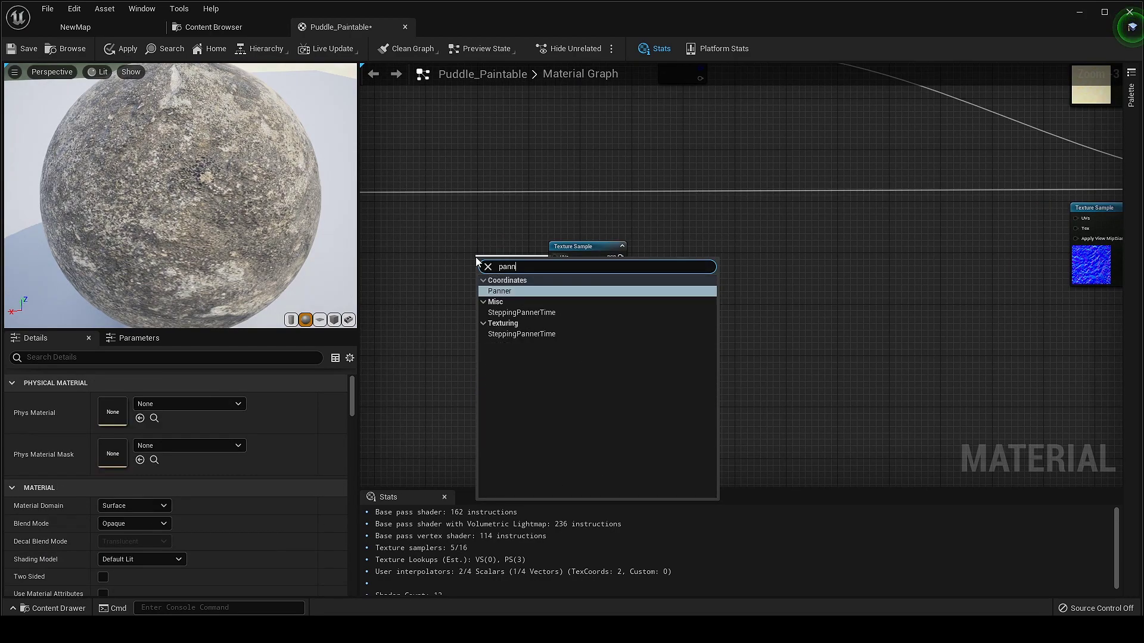
key(Return)
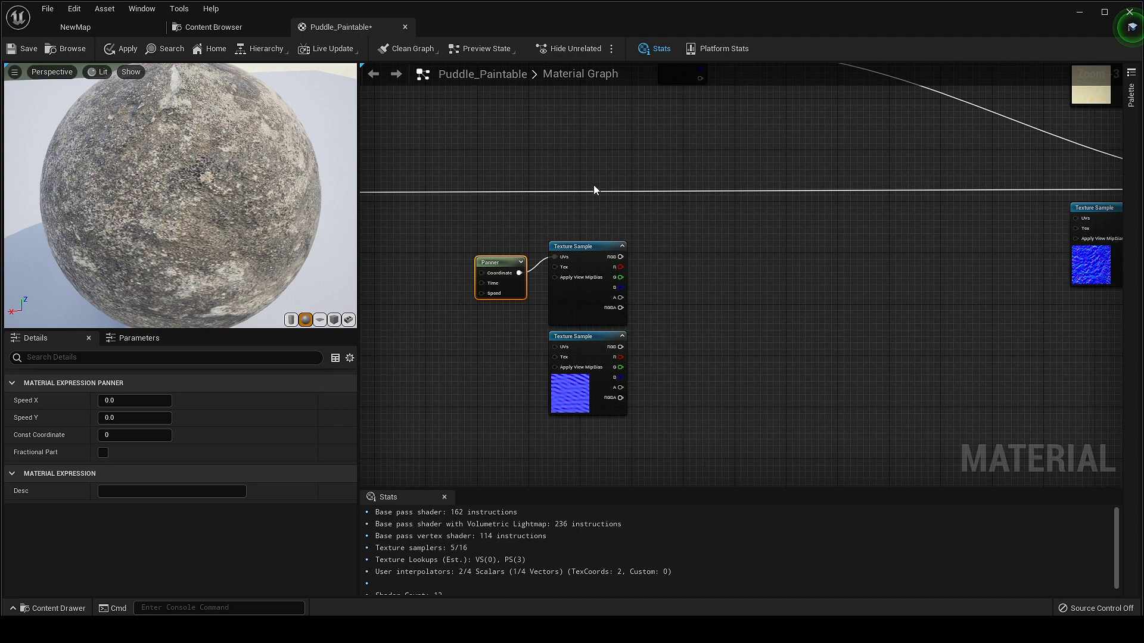
scroll(512, 327, up, 2)
right_drag(452, 323, 512, 304)
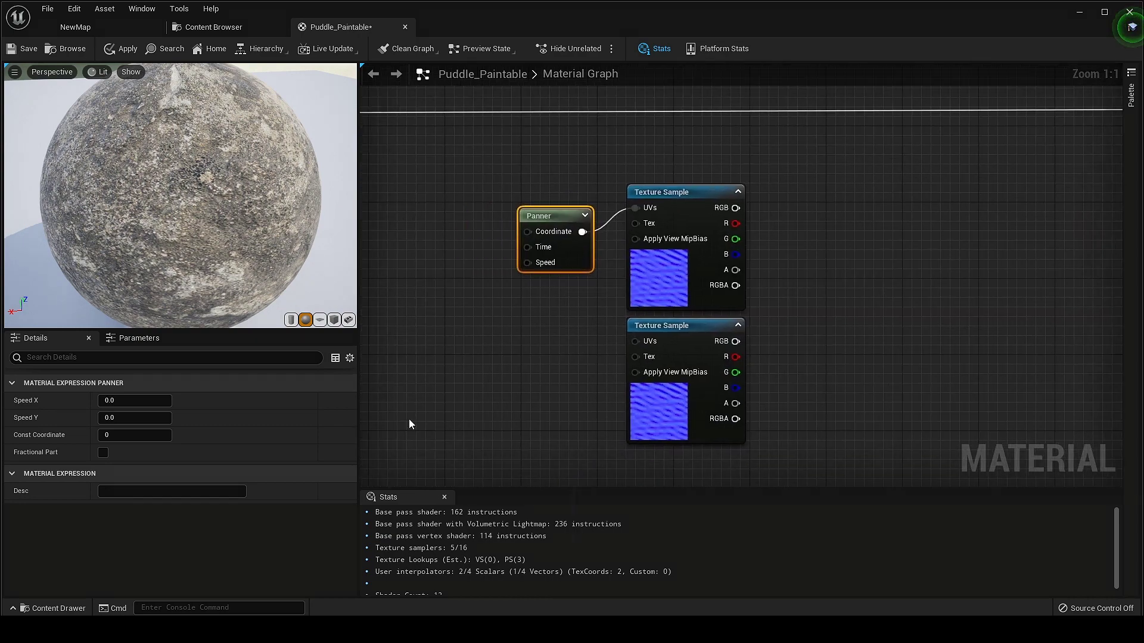
Close the Stats panel and narrow the preview and Details area to enlarge the graph
click(444, 497)
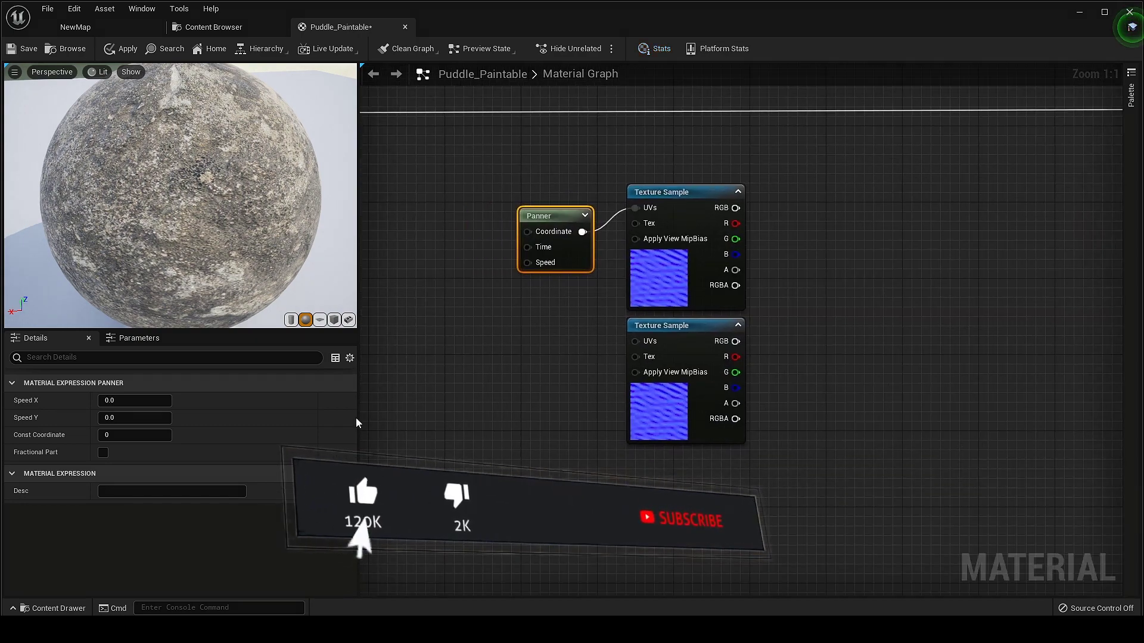
drag(358, 420, 249, 406)
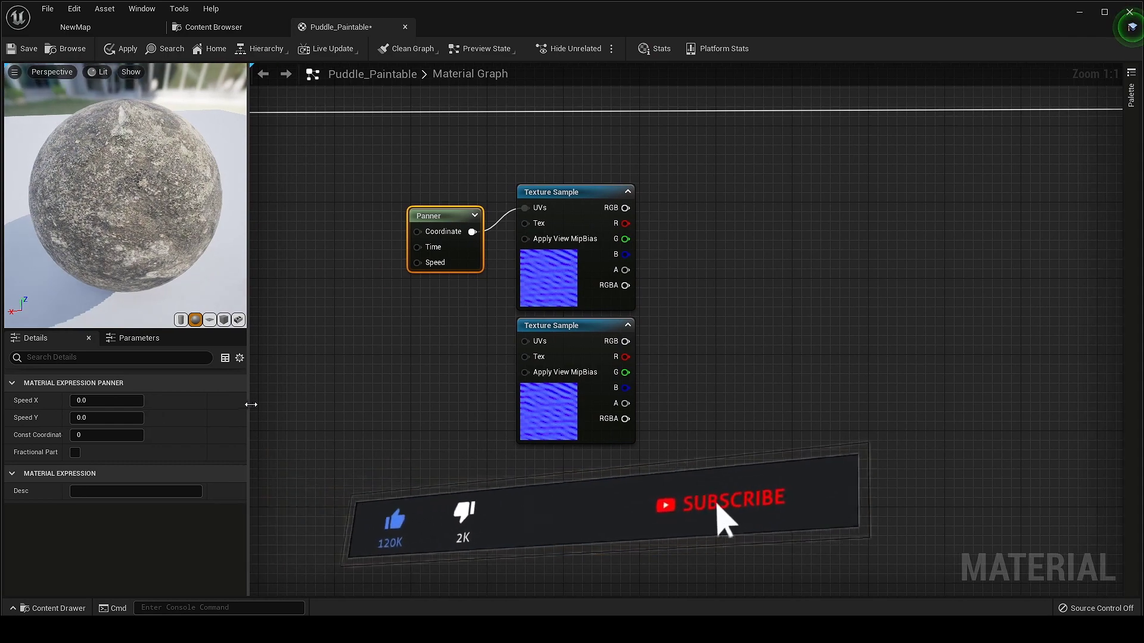
right_drag(465, 330, 624, 349)
Align the Panner with the upper texture sample and connect a duplicate of it to the lower sample's UVs
drag(601, 286, 557, 262)
key(ctrl+d)
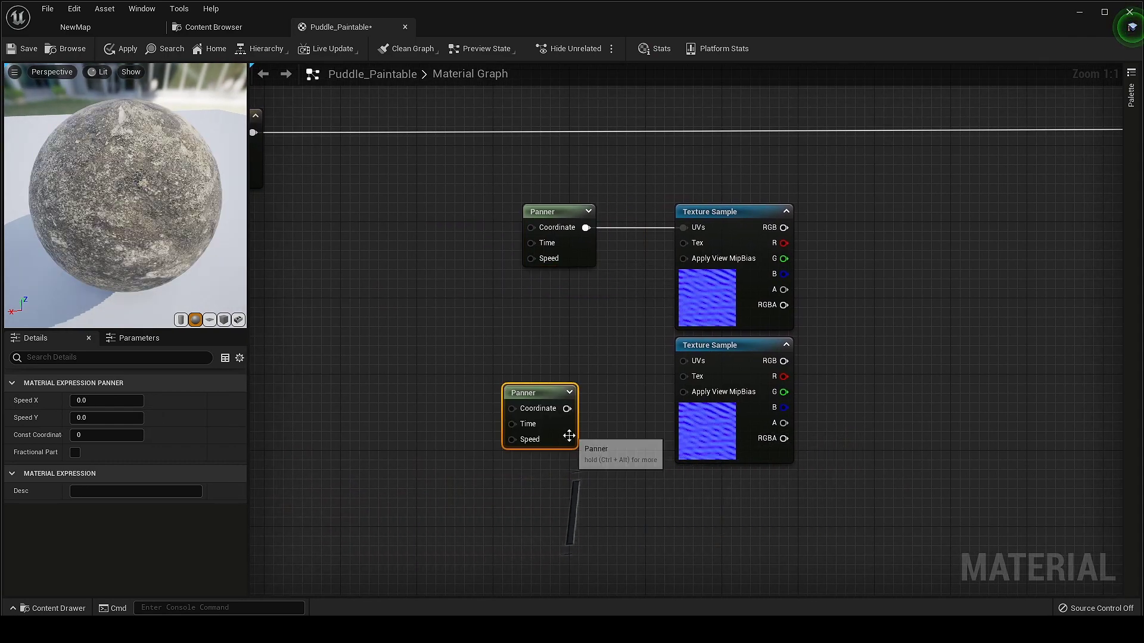
drag(569, 436, 684, 362)
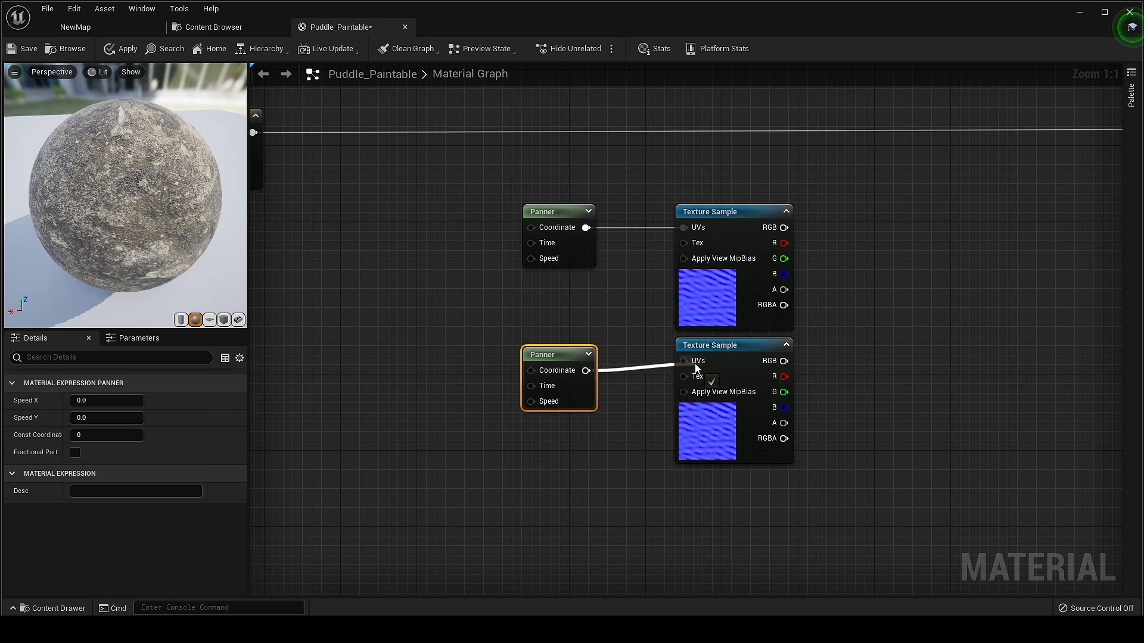
drag(576, 397, 576, 388)
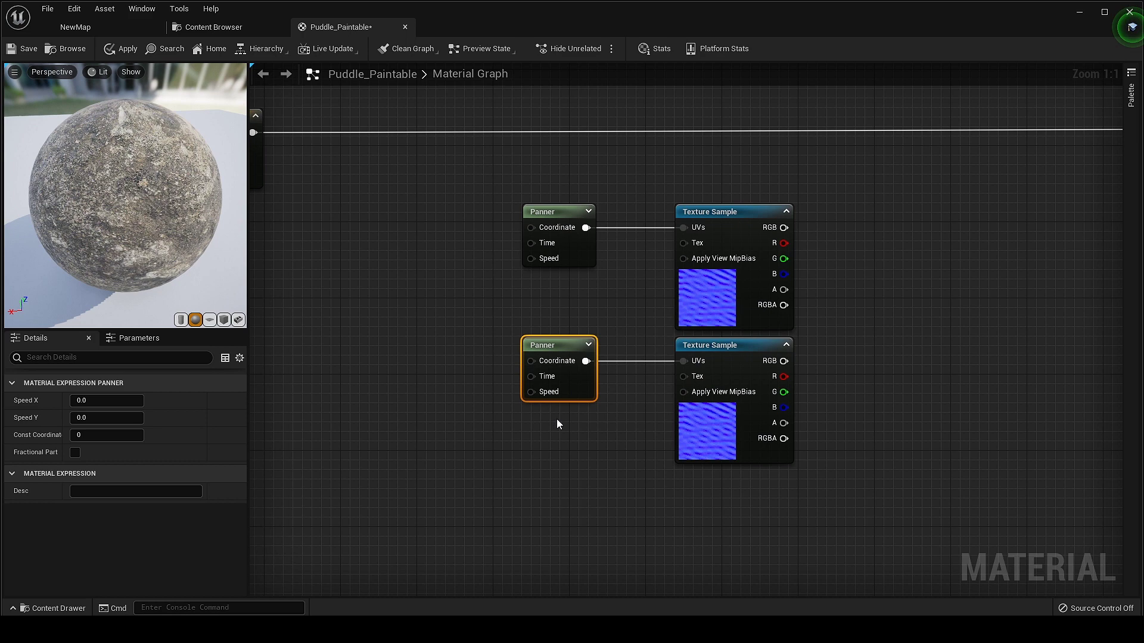
Add a TextureCoordinate node in front of the upper Panner, leaving room between them
right_drag(556, 419, 669, 470)
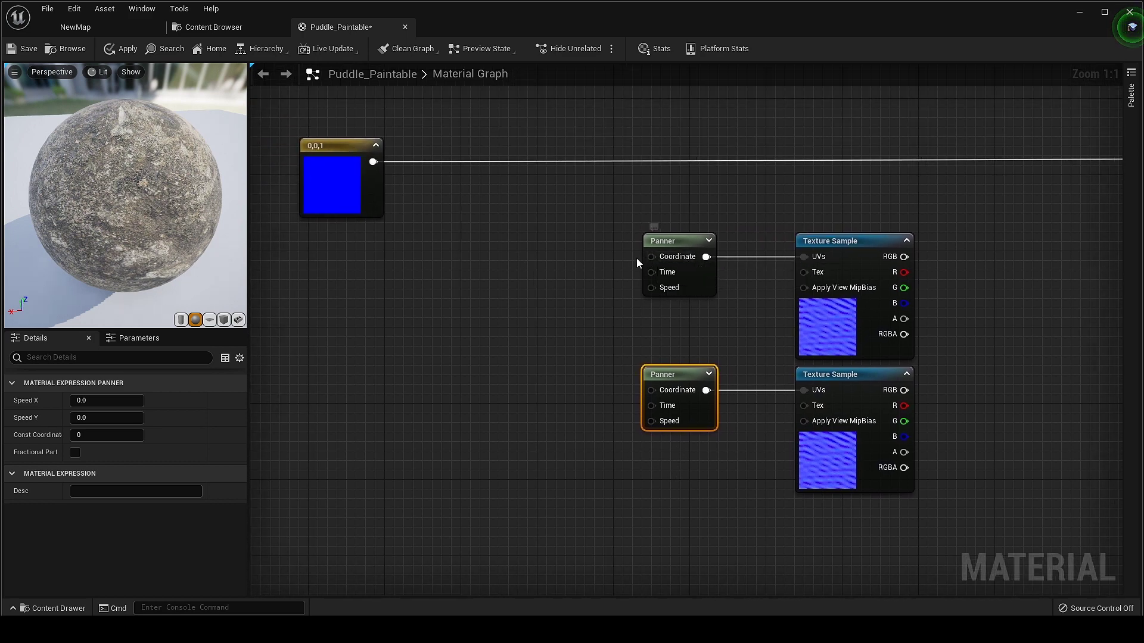
right_click(498, 247)
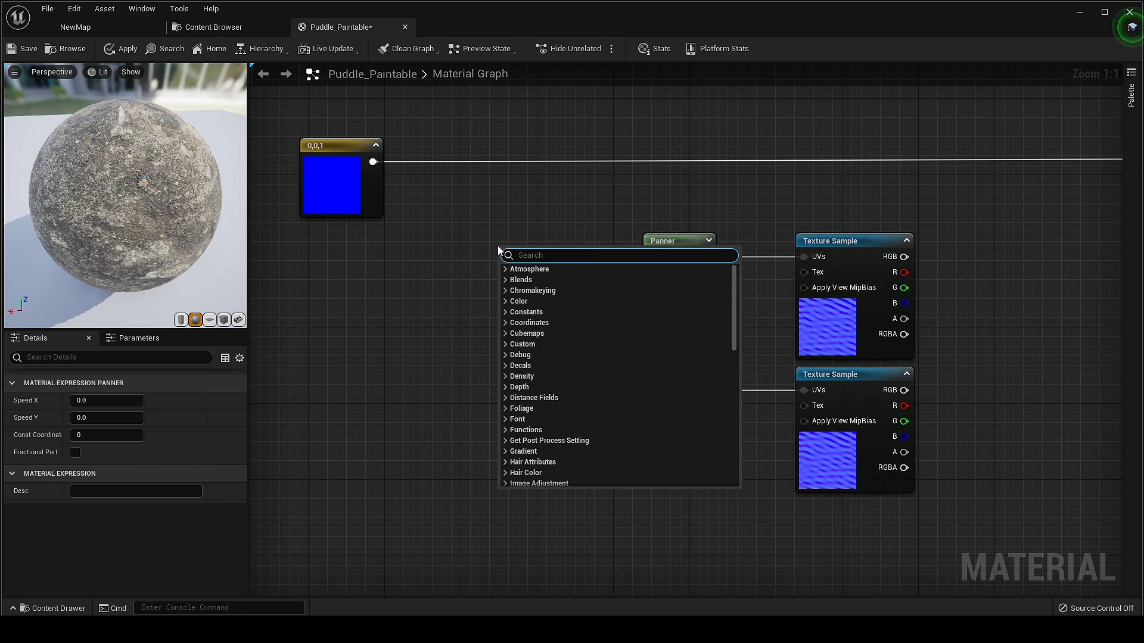
text(te)
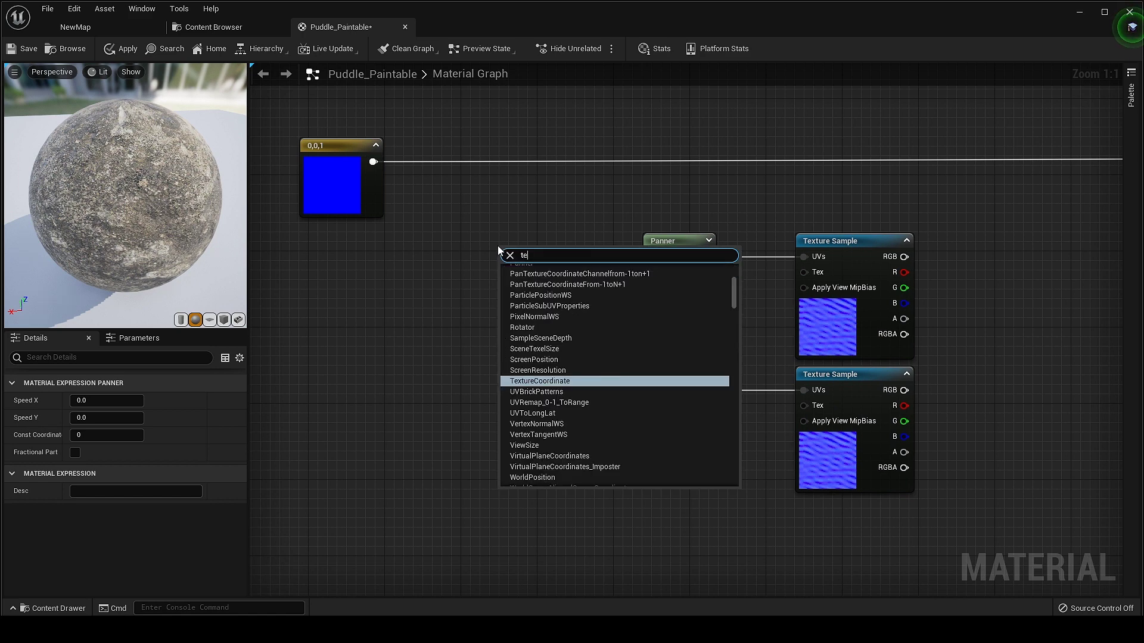
text(x)
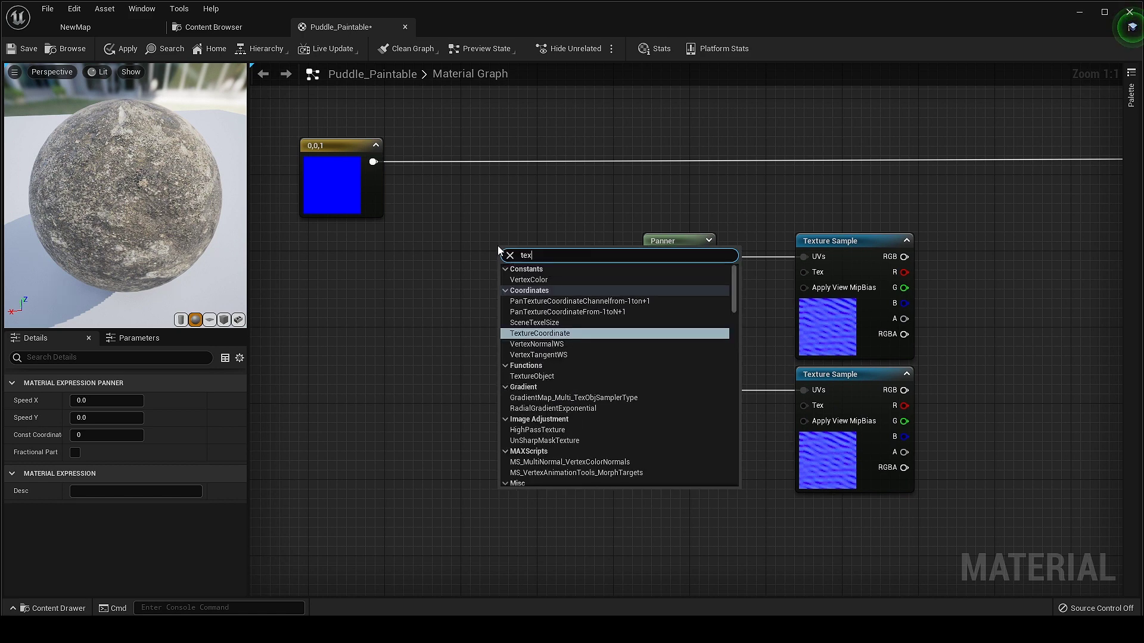
key(Return)
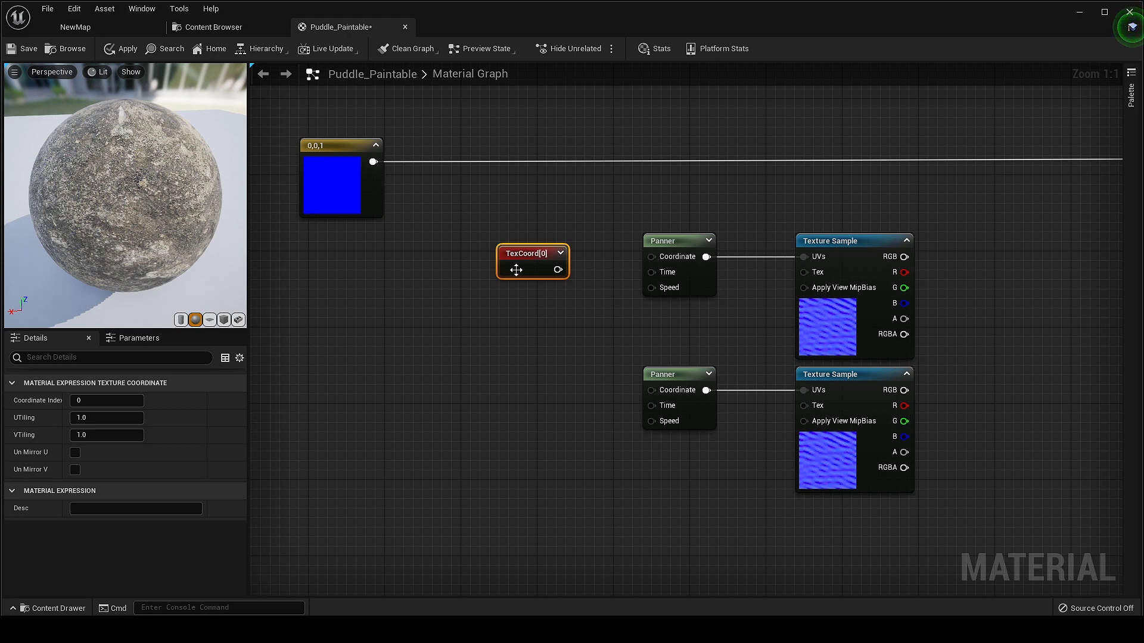
drag(452, 260, 453, 265)
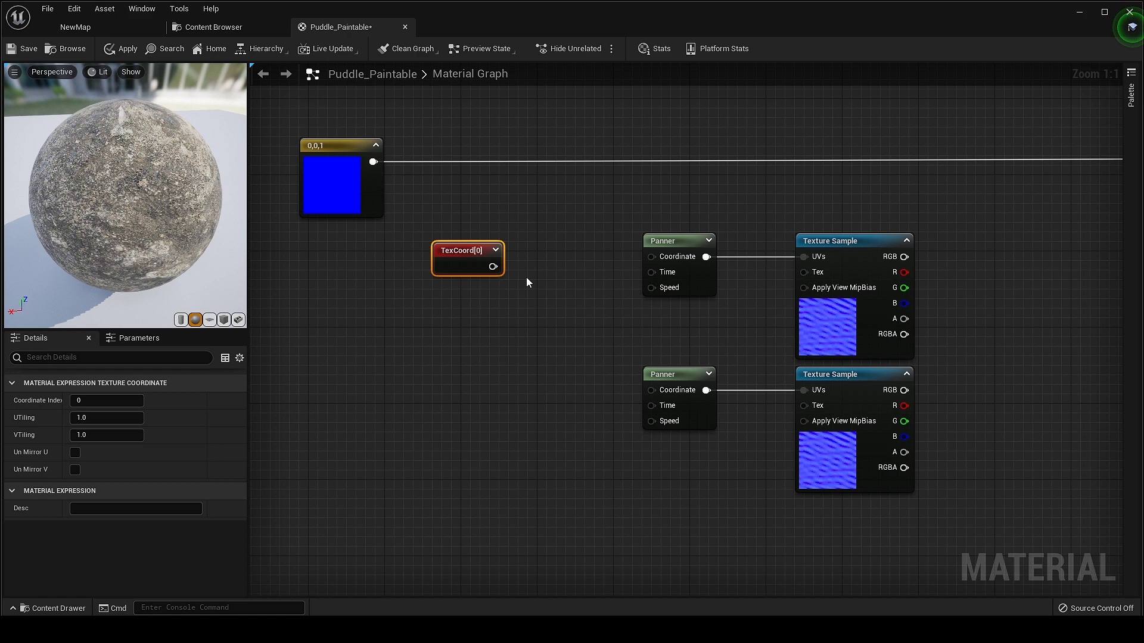
Multiply the texture coordinate by a scalar parameter named Normal_Tiling and feed the result into both Panners' Coordinate inputs
click(517, 271)
drag(493, 266, 557, 252)
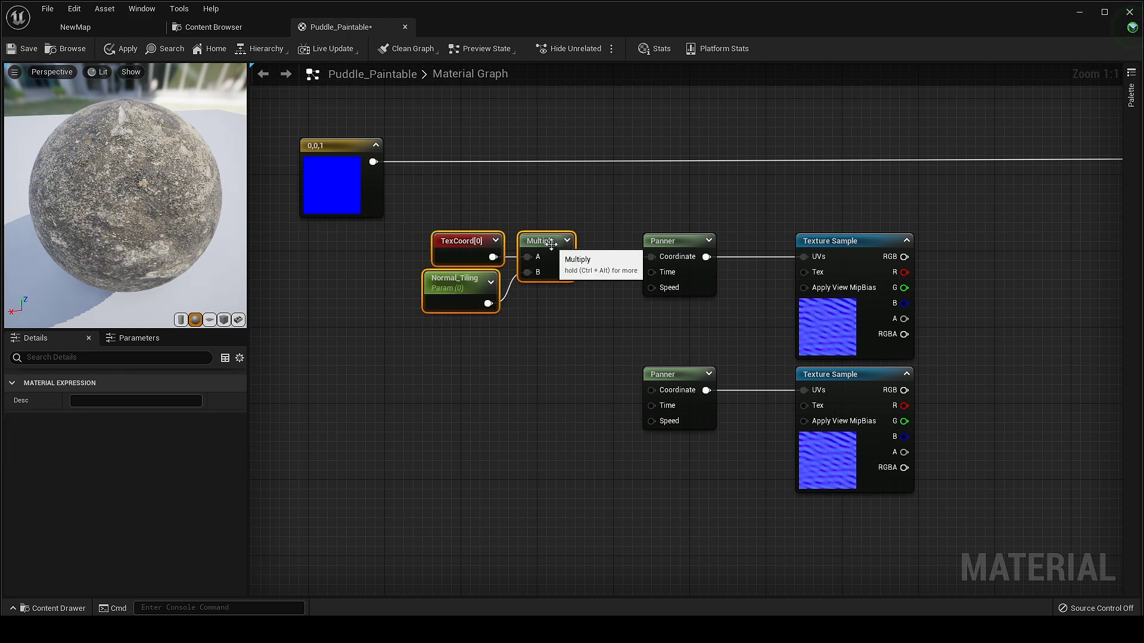
drag(565, 257, 601, 315)
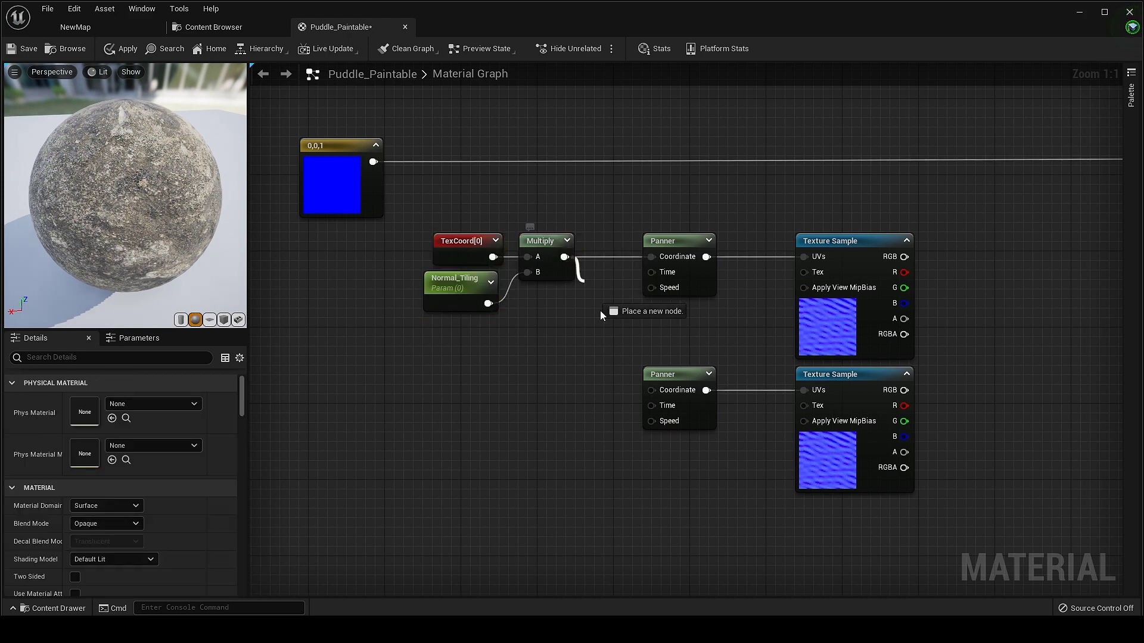
drag(656, 388, 656, 389)
Add a Time node below the Normal_Tiling parameter
right_drag(505, 446, 560, 399)
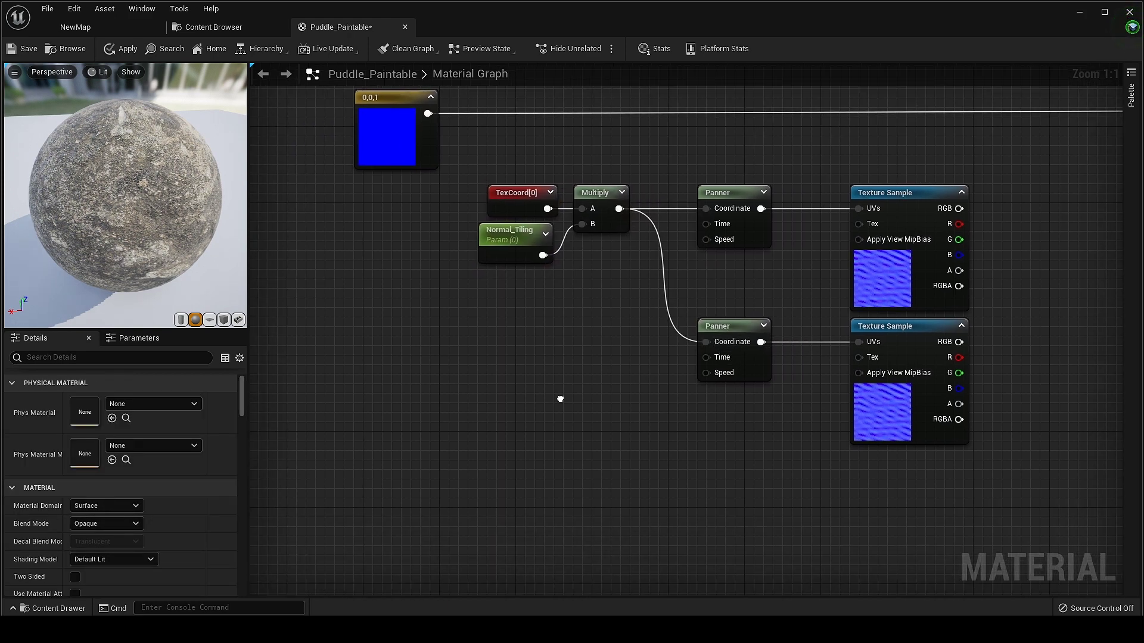
right_click(538, 322)
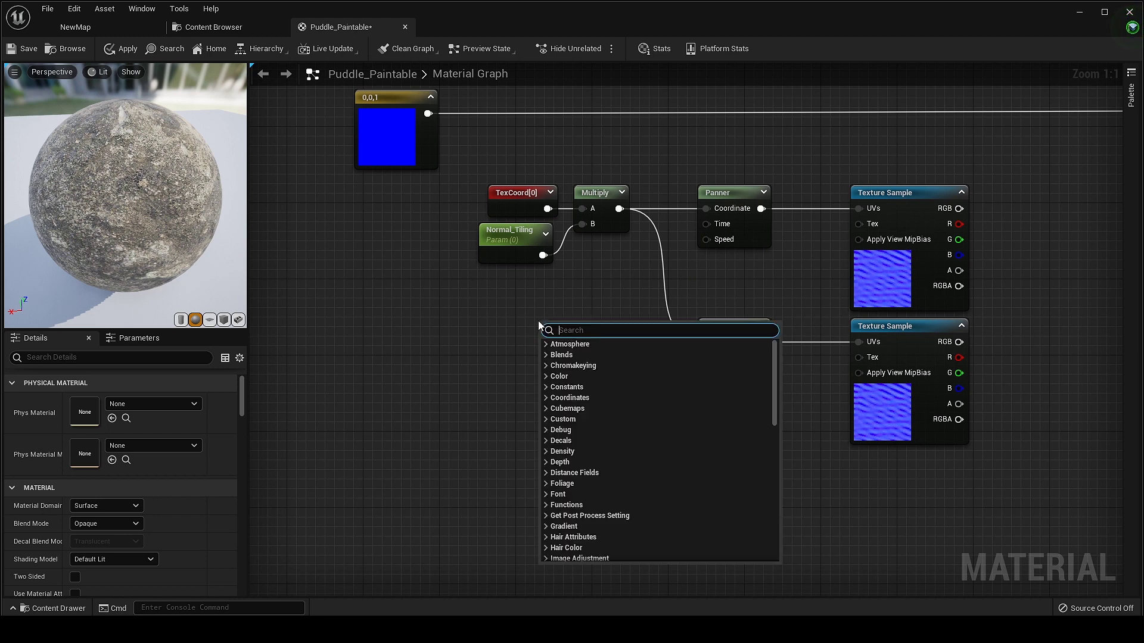
text(time)
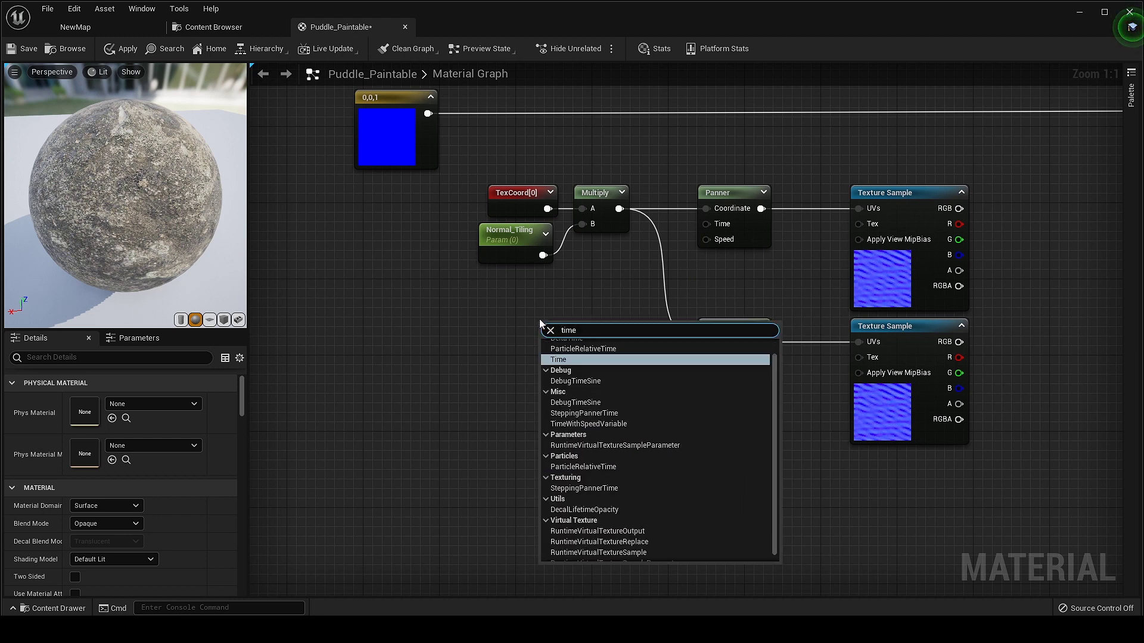
key(Return)
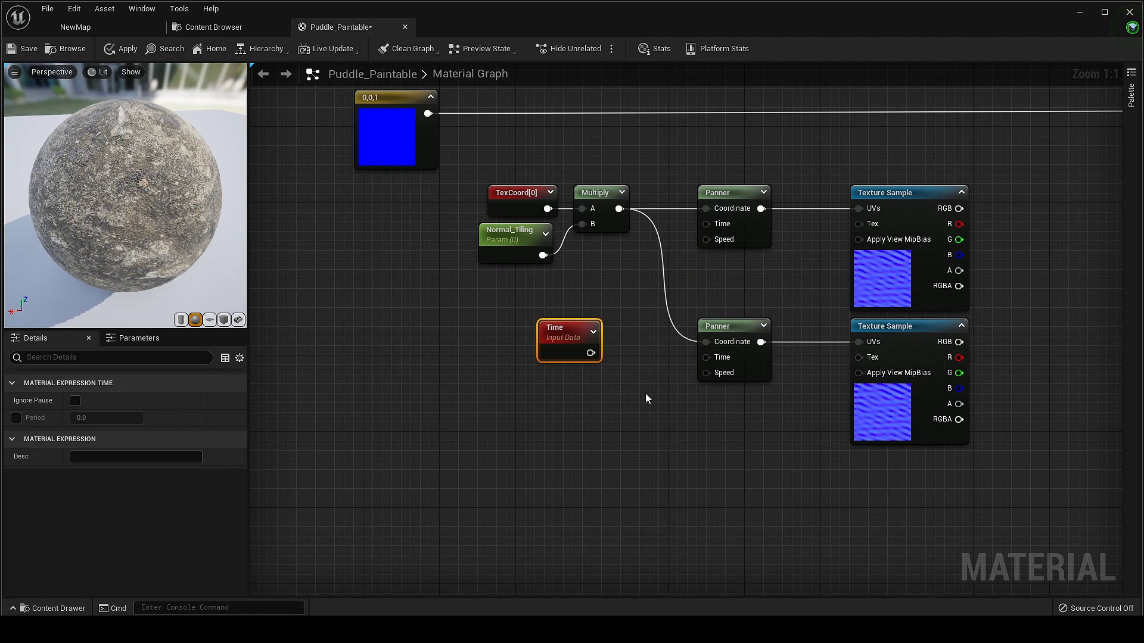
Add a Lerp node beyond the two images texture samples and start previewing it
right_drag(648, 398, 440, 399)
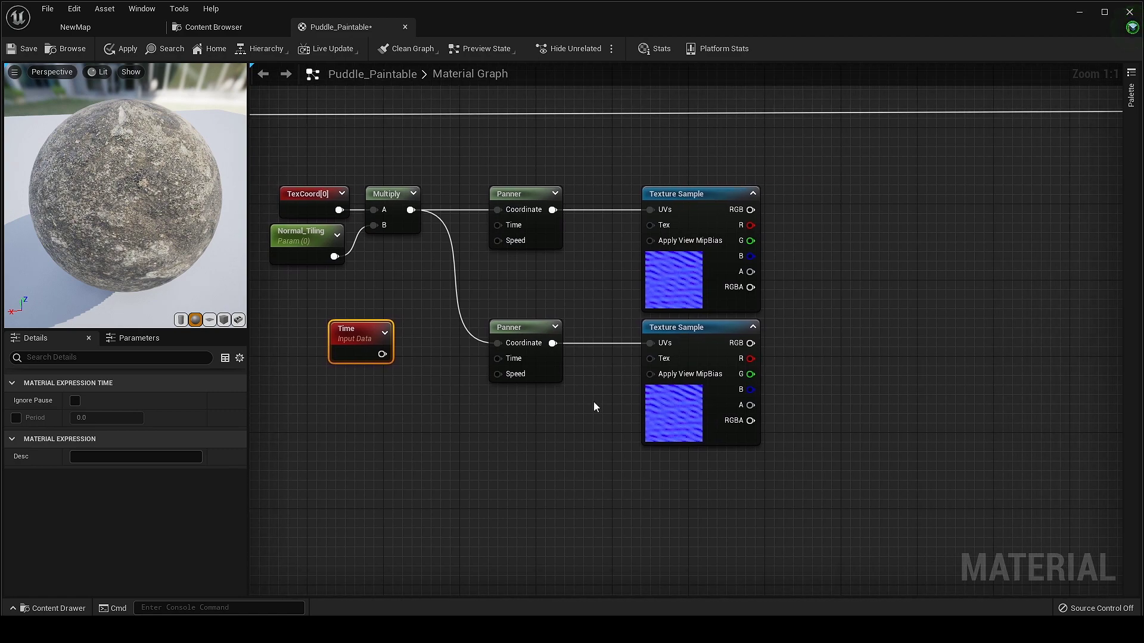
click(919, 246)
right_click(953, 250)
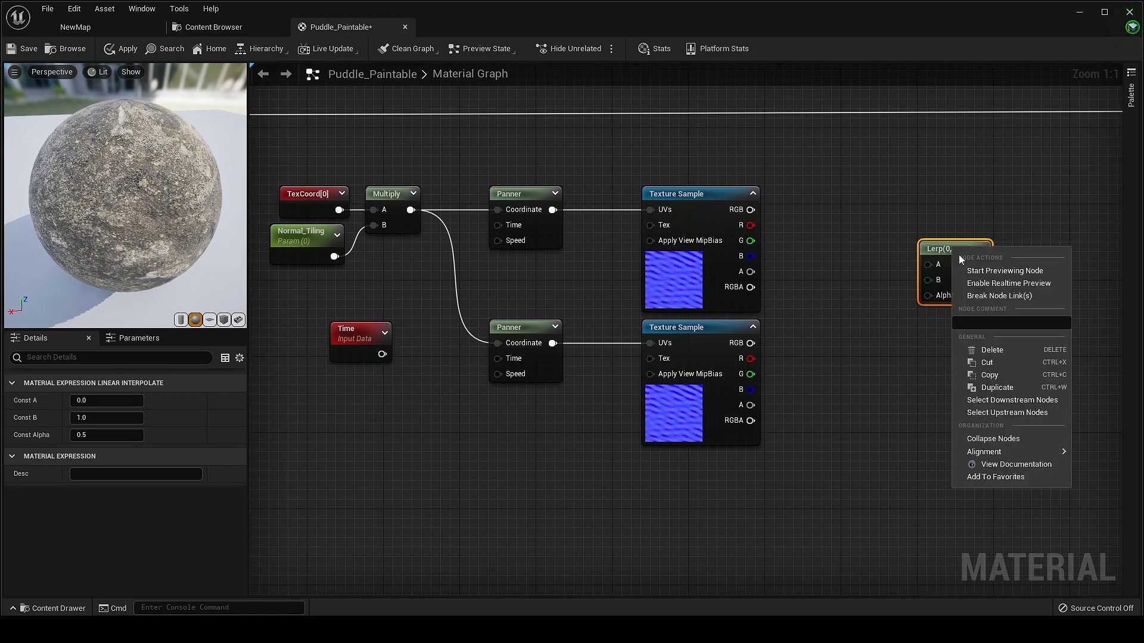
click(1014, 272)
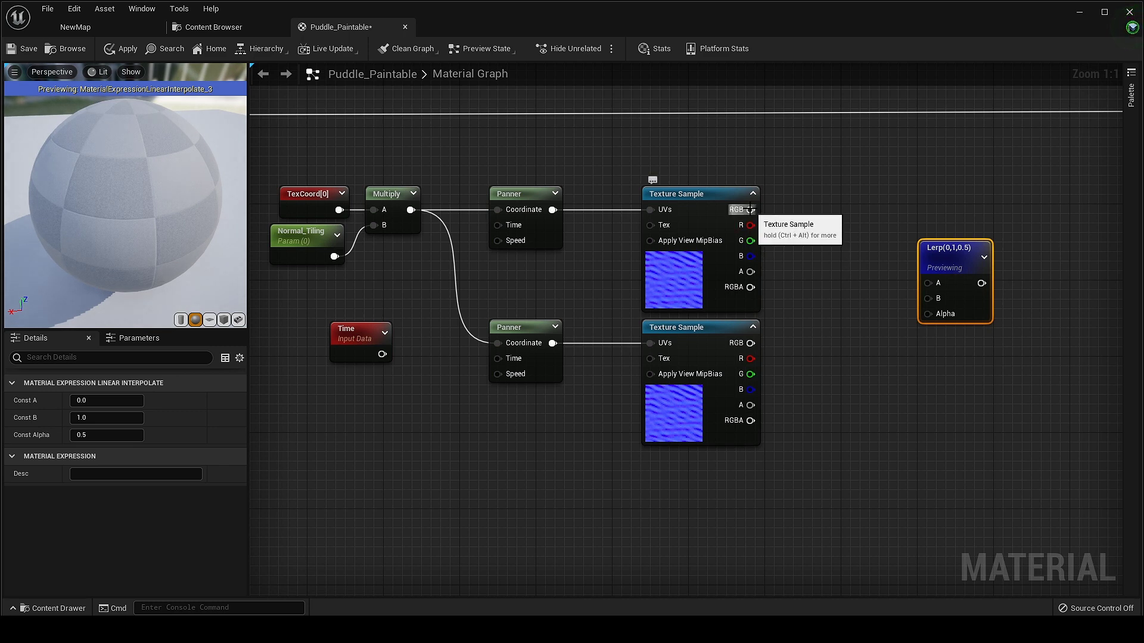
Connect the upper and lower Texture Samples' RGB outputs to the Lerp's A and B inputs, and move the Lerp closer to them
drag(751, 209, 928, 283)
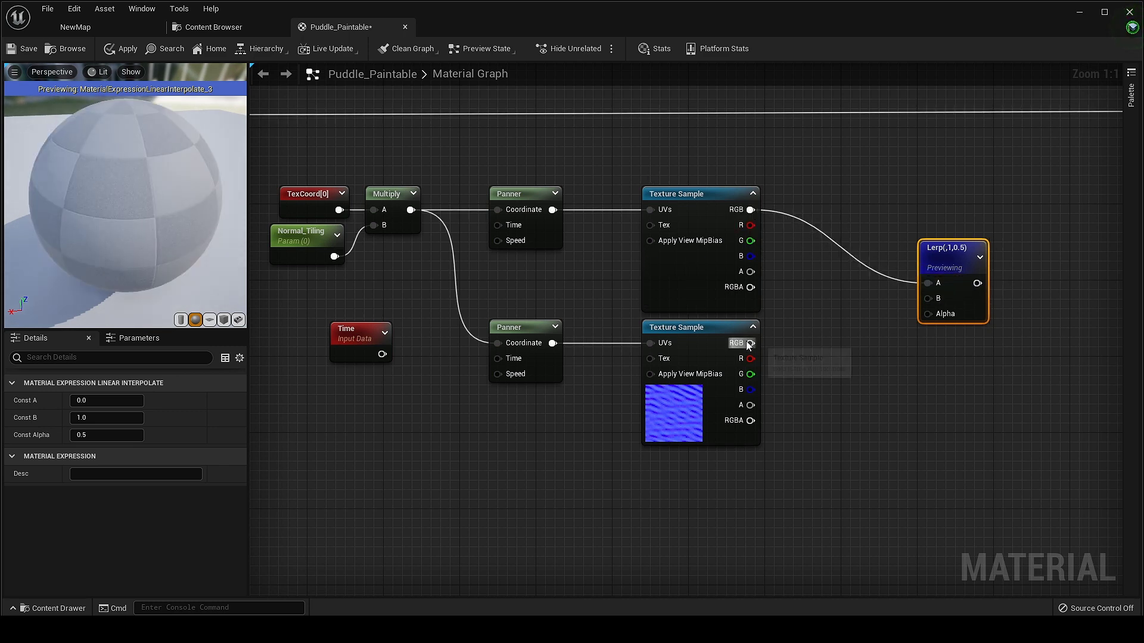
drag(751, 343, 897, 249)
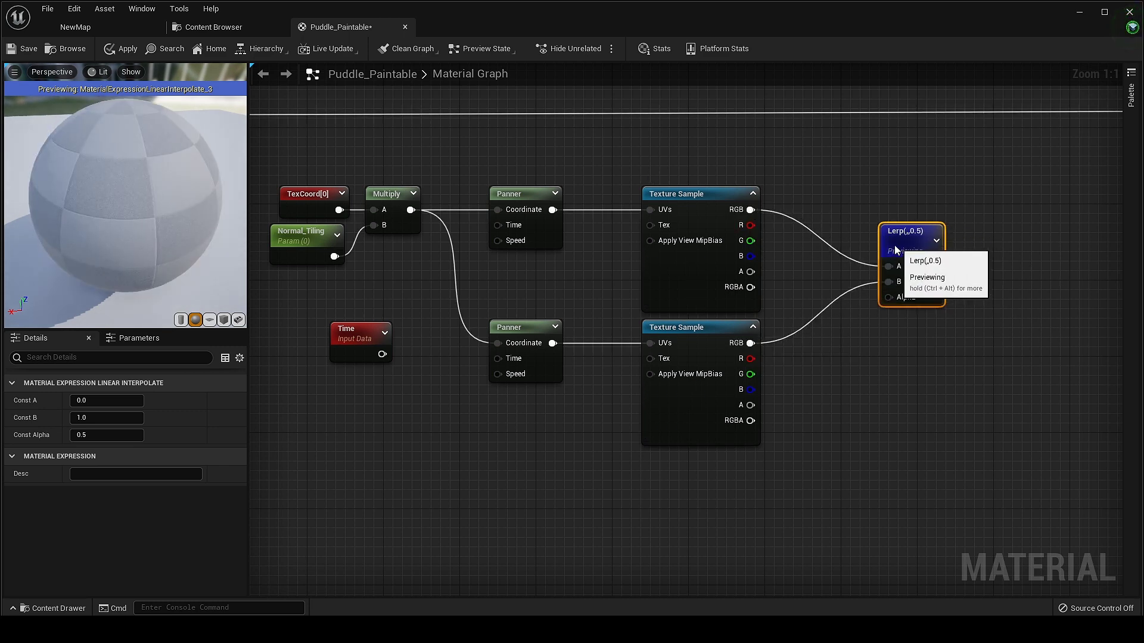
Promote the lower Panner's Speed input to a scalar parameter named Speed2 with a default value of -2
right_click(639, 371)
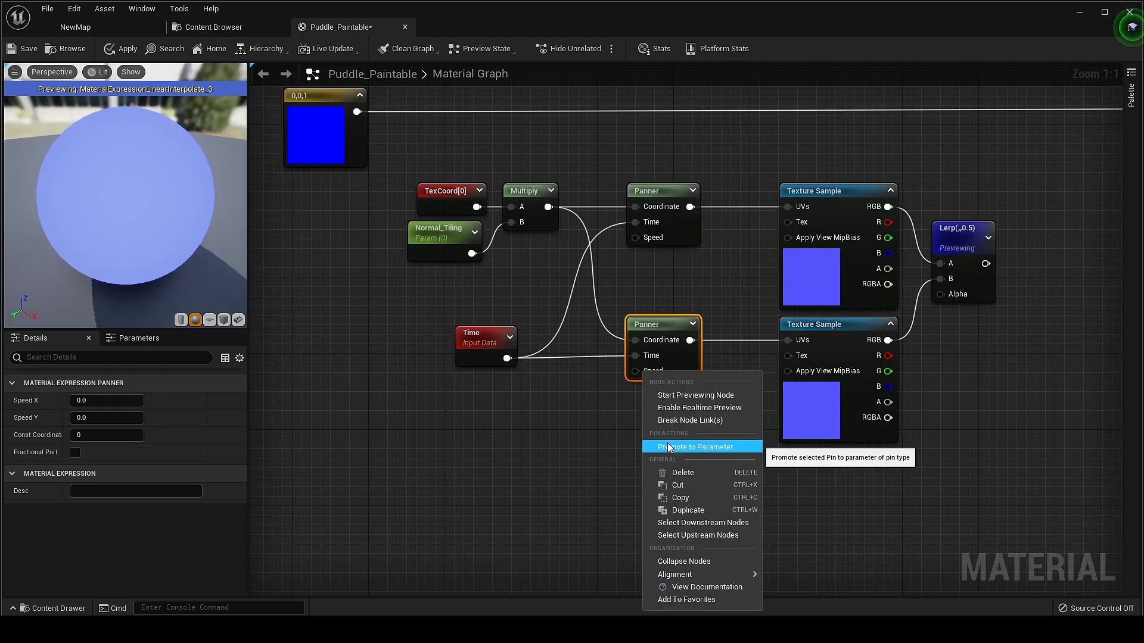
click(667, 446)
drag(471, 401, 480, 410)
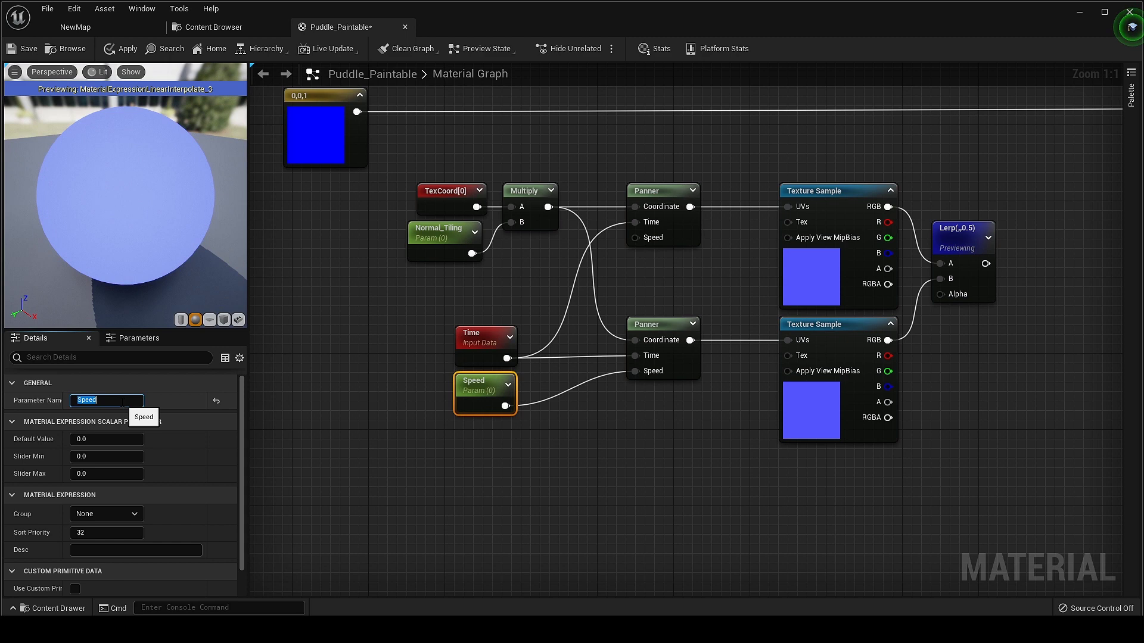
click(131, 441)
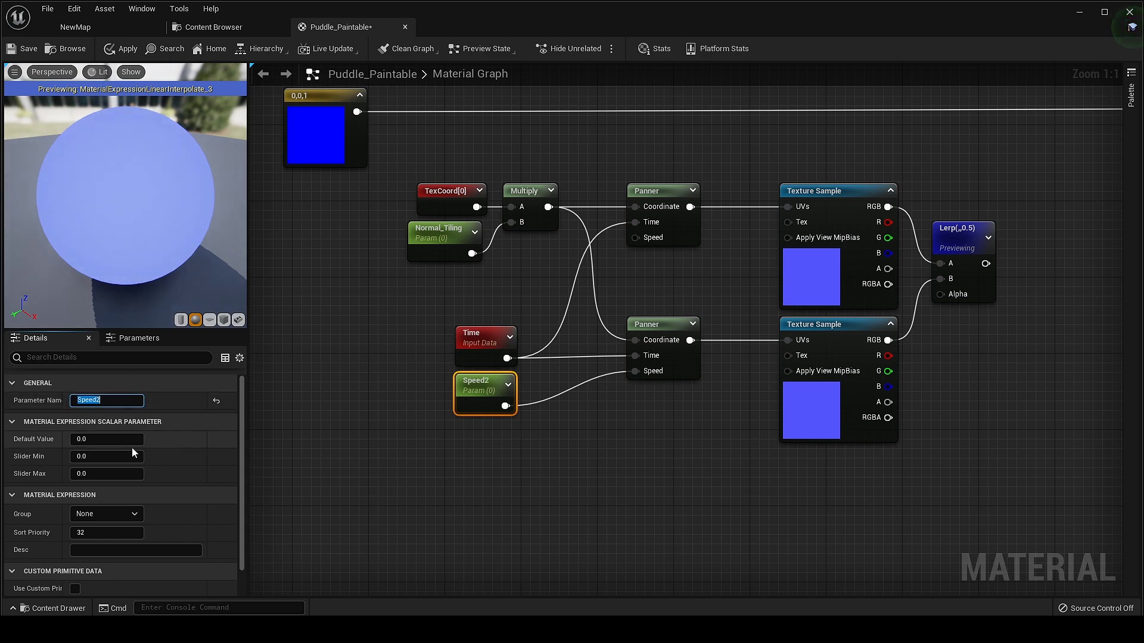
text(-02)
key(Return)
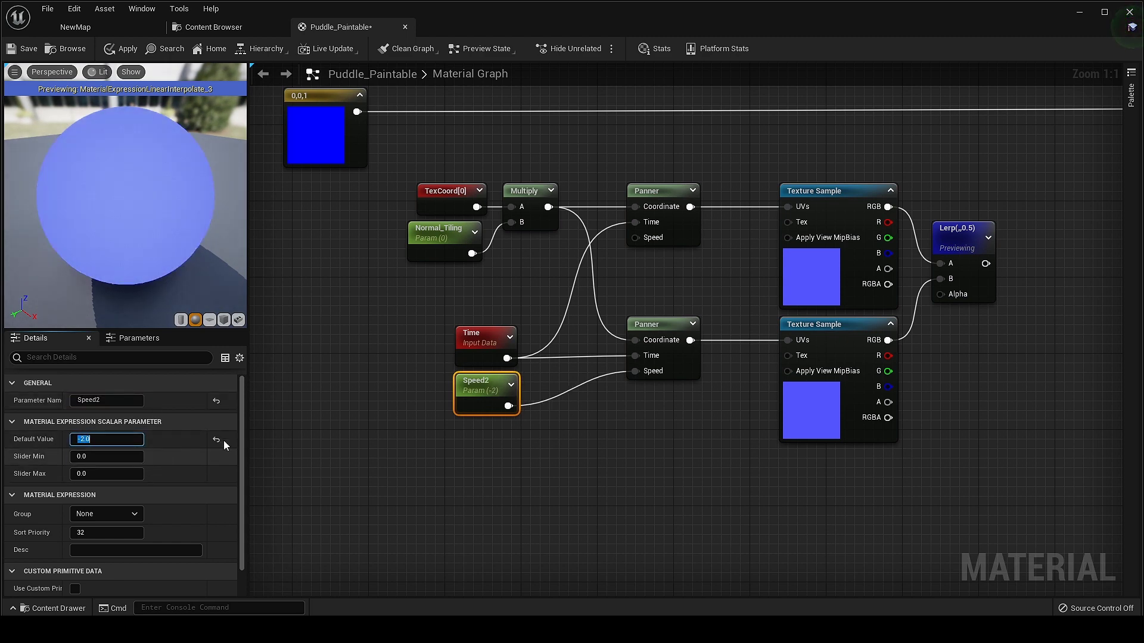
Duplicate the Speed2 parameter, place the copy below Normal_Tiling, name it Speed and set its default value to 0.2
key(ctrl+d)
right_drag(347, 311, 362, 372)
drag(387, 398, 444, 352)
click(118, 401)
key(BackSpace)
key(Return)
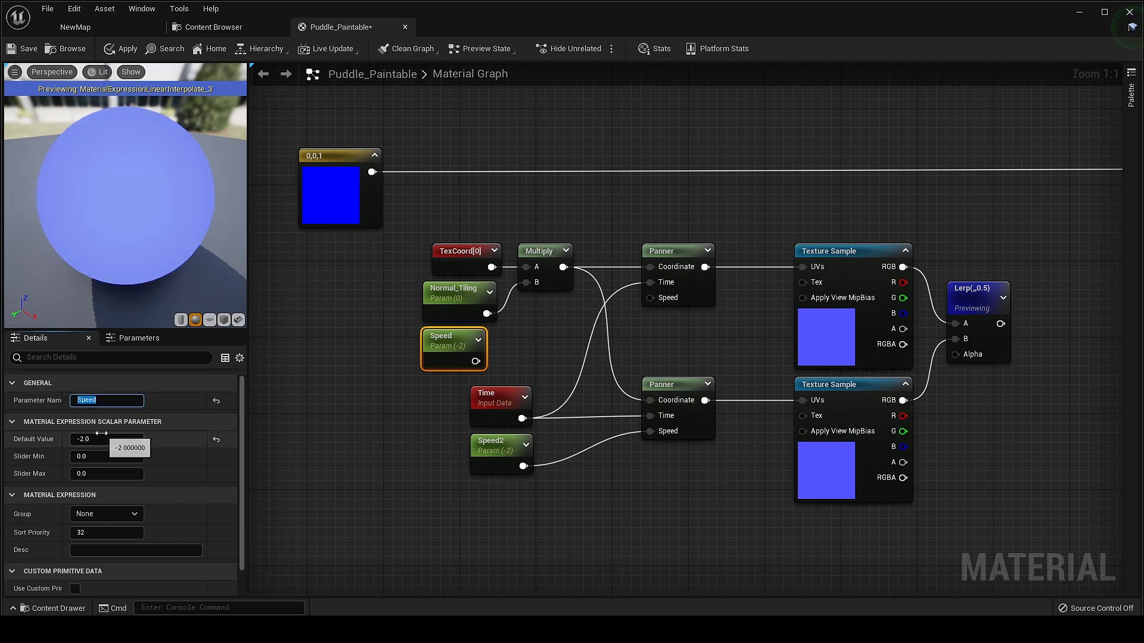
click(100, 440)
text(0.2)
key(Return)
Set the Speed2 parameter's default value to -0.02
click(499, 445)
click(108, 441)
text(-0.02)
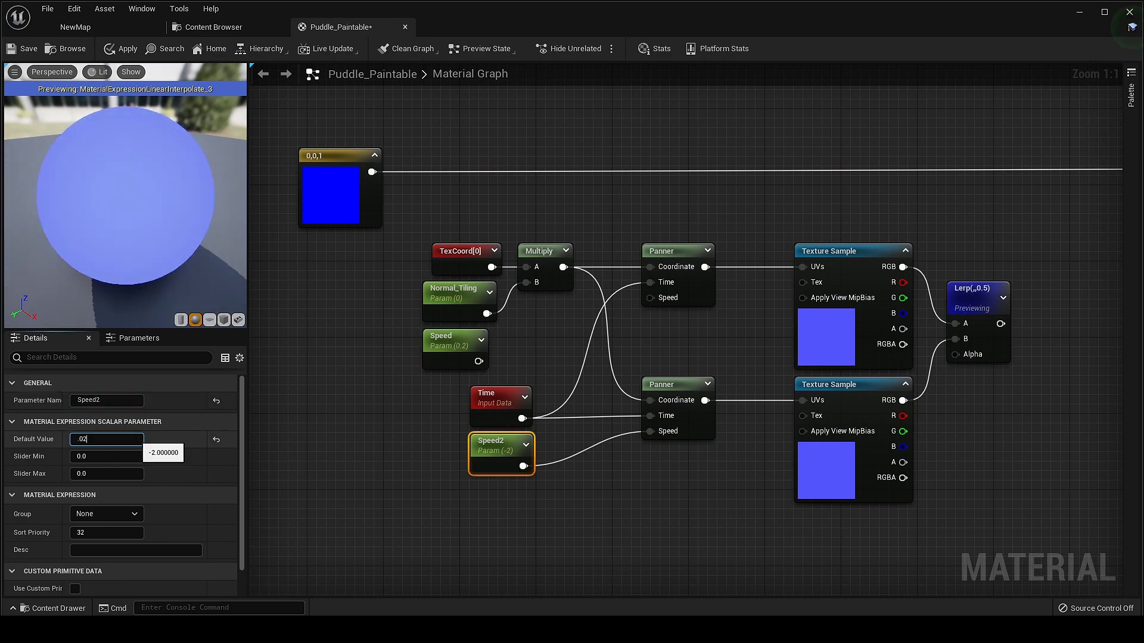
key(Return)
right_drag(126, 203, 126, 179)
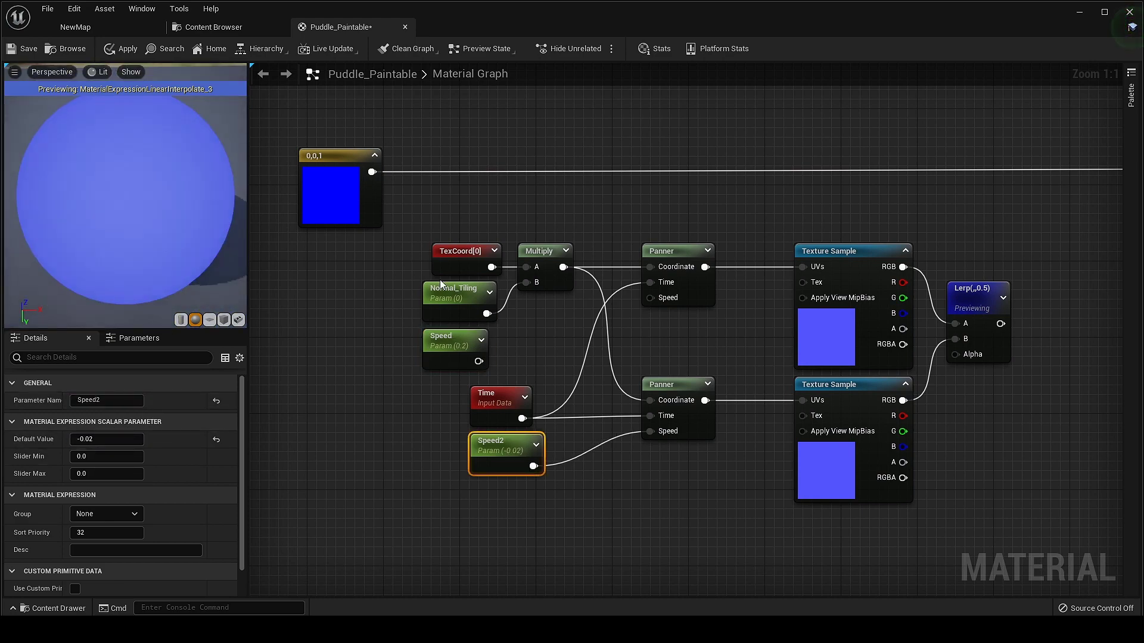
Set Normal_Tiling's default value to 1 and connect the Speed parameter to the upper Panner's Speed input
right_drag(447, 388, 371, 351)
click(381, 256)
click(217, 474)
click(107, 439)
text(1)
key(Return)
drag(143, 208, 184, 190)
click(418, 411)
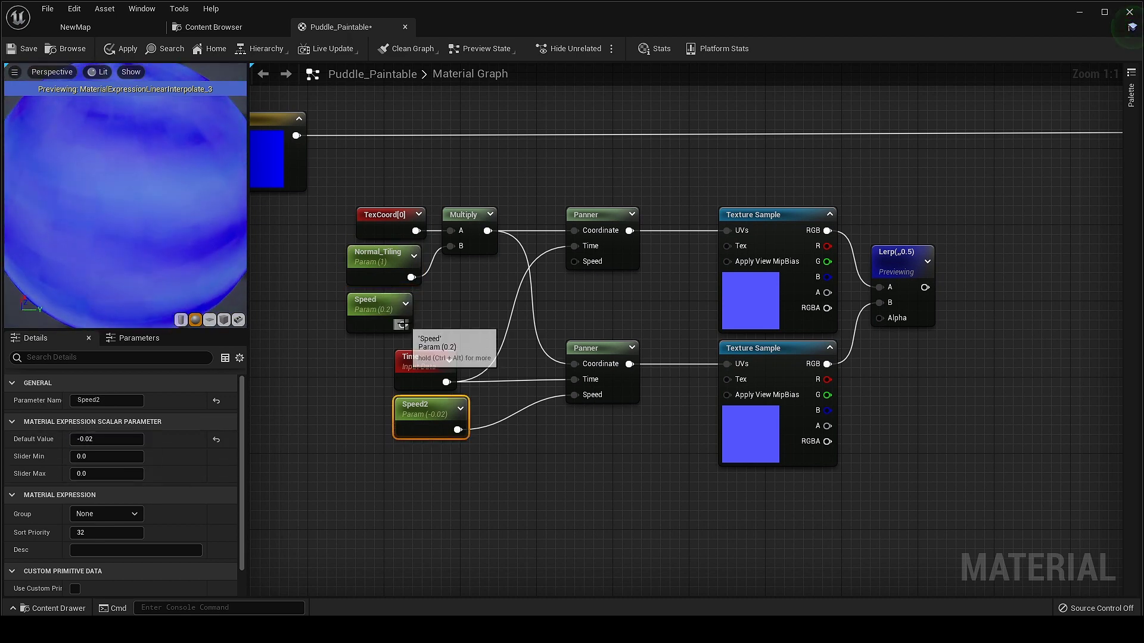
drag(403, 325, 574, 261)
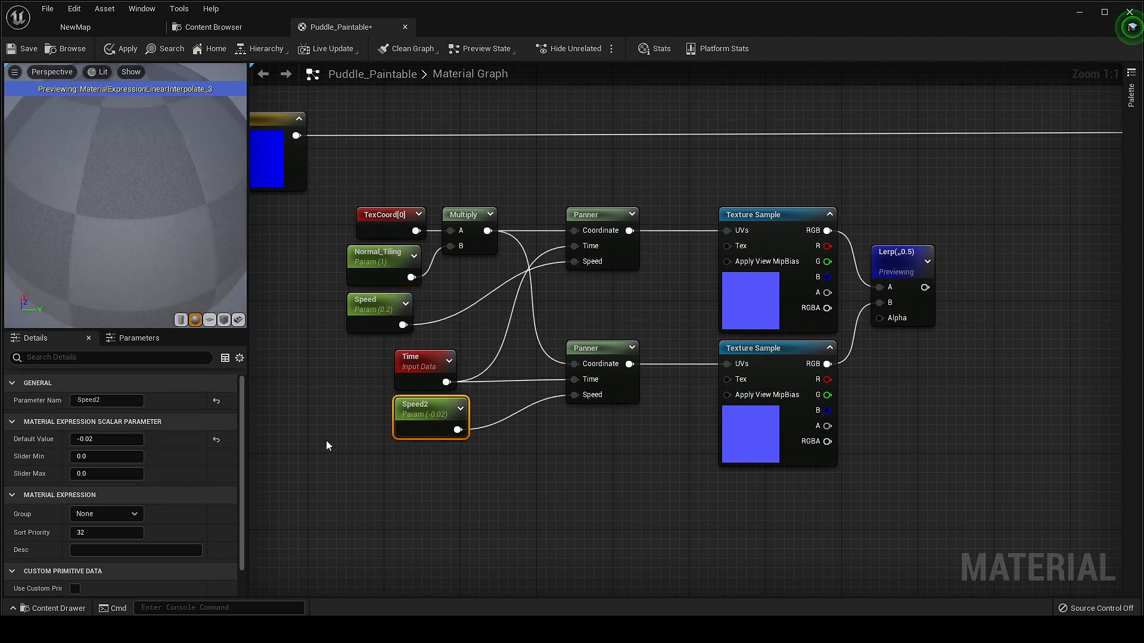
Set the Speed2 parameter's default value to -0.002
click(116, 441)
text(-0.002)
key(Return)
Set the Speed parameter's default value to 0.02 and Speed2's to -0.02
click(372, 305)
click(106, 440)
text(0.02)
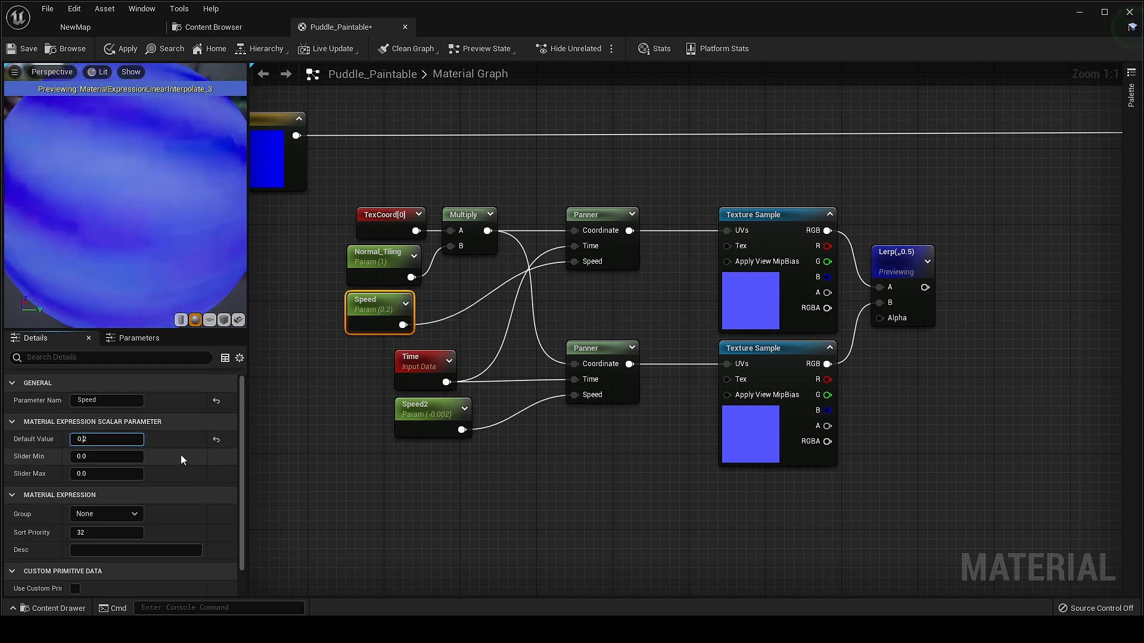
key(Return)
click(419, 411)
click(101, 441)
text(-0.02)
key(Return)
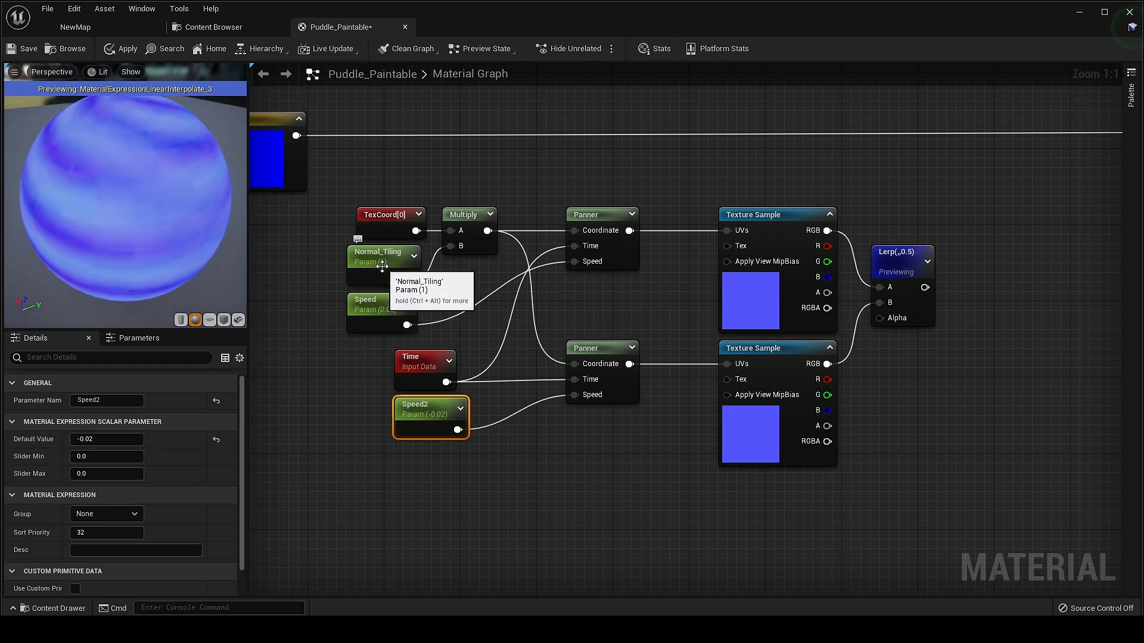
Set the Normal_Tiling parameter's default value to 3
click(381, 262)
key(Return)
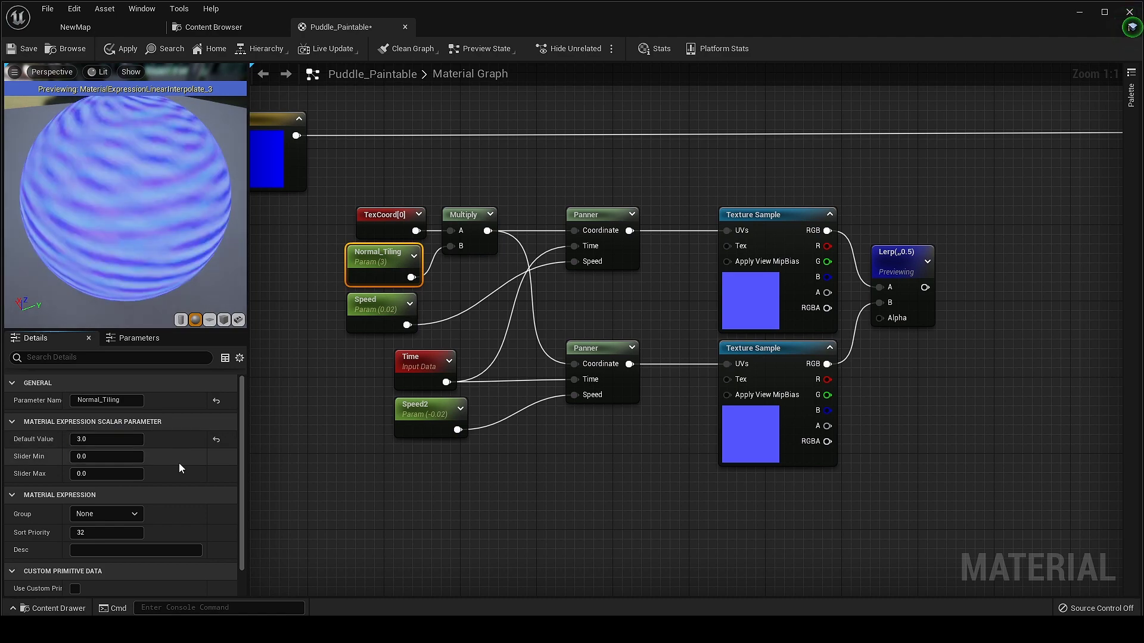
scroll(131, 251, up, 4)
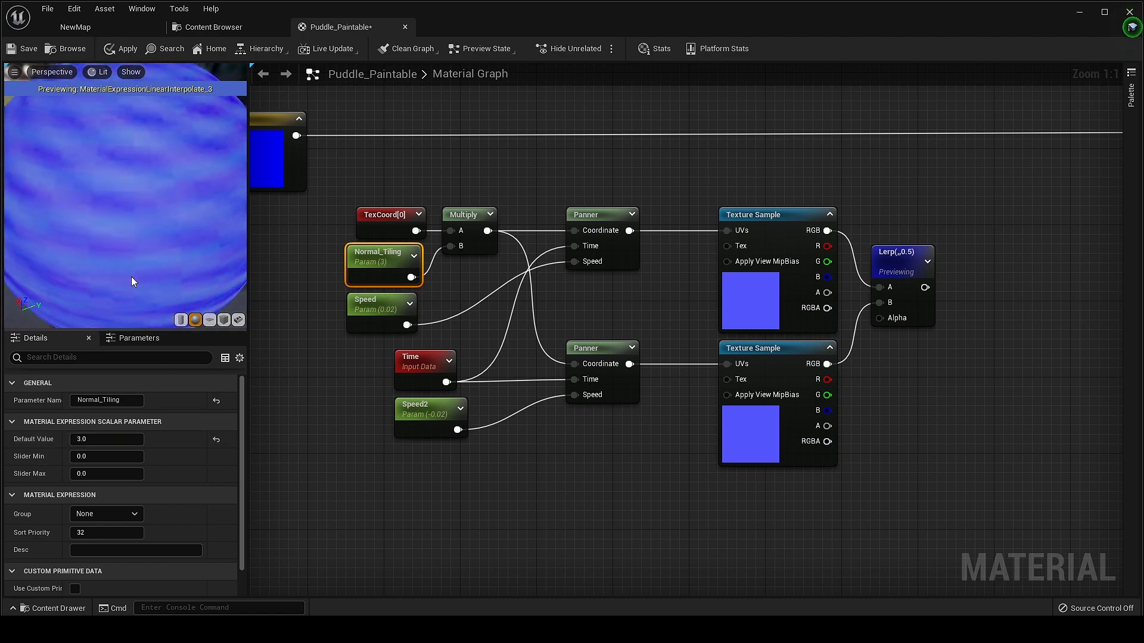
Add another Lerp node with the 0,0,1 constant as A and the Lerp blending the two ripple textures as B
right_drag(1052, 342, 724, 419)
right_drag(558, 351, 674, 403)
key(l)
click(810, 303)
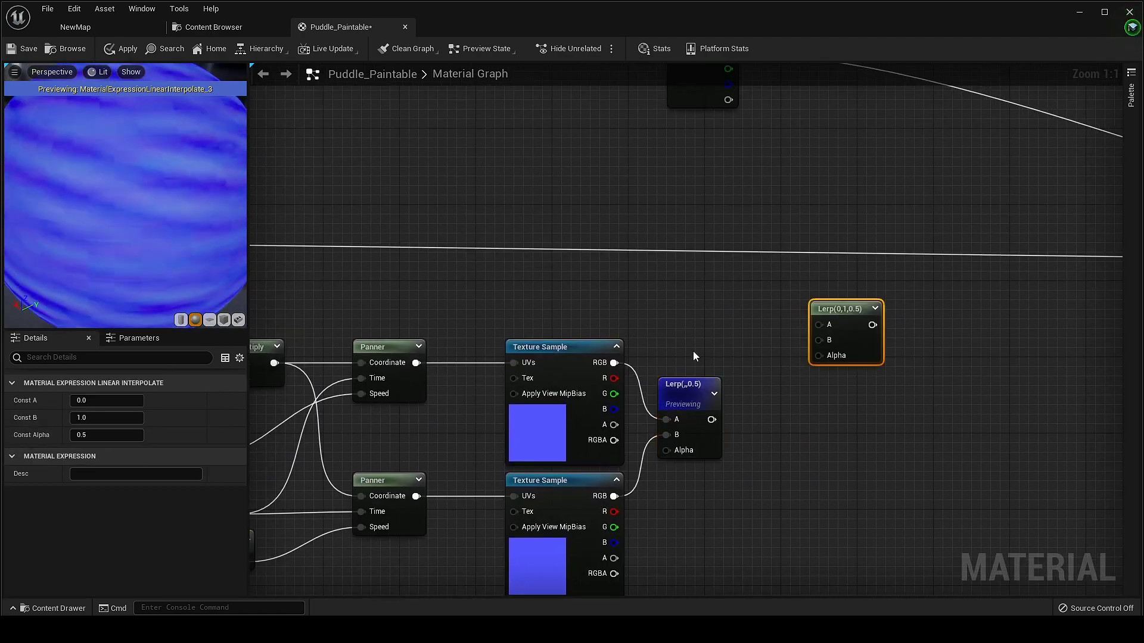
right_drag(536, 352, 828, 364)
drag(379, 281, 1065, 264)
drag(945, 430, 1043, 294)
right_drag(1112, 271, 558, 350)
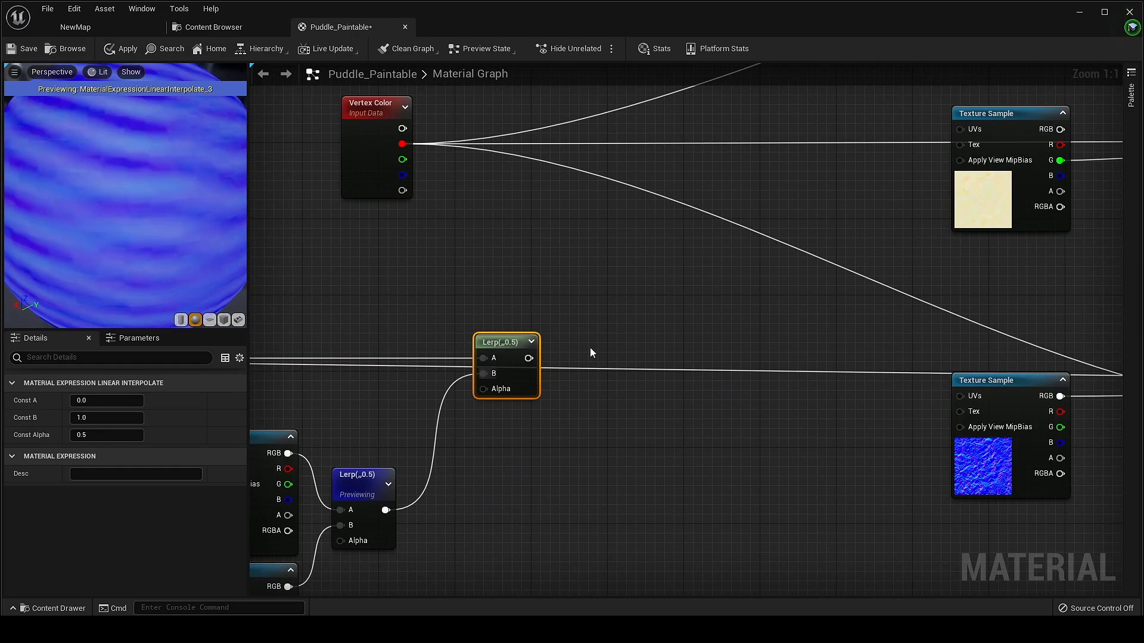
Feed the new Lerp into the A input of the Lerp after the ground normal texture, and apply the material
drag(506, 343, 563, 352)
right_drag(833, 427, 648, 429)
drag(400, 370, 861, 383)
right_drag(536, 333, 746, 329)
click(115, 53)
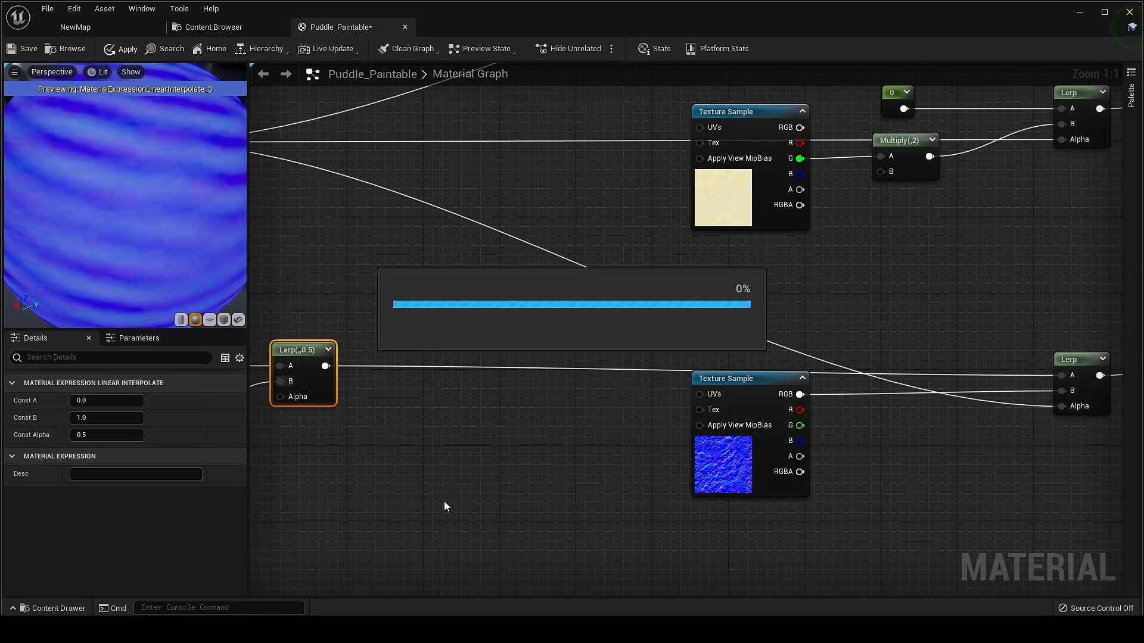
In the NewMap level, override Normal_Tiling in the Puddle_Paintable_Inst material instance and set it to 7
right_drag(404, 484, 828, 459)
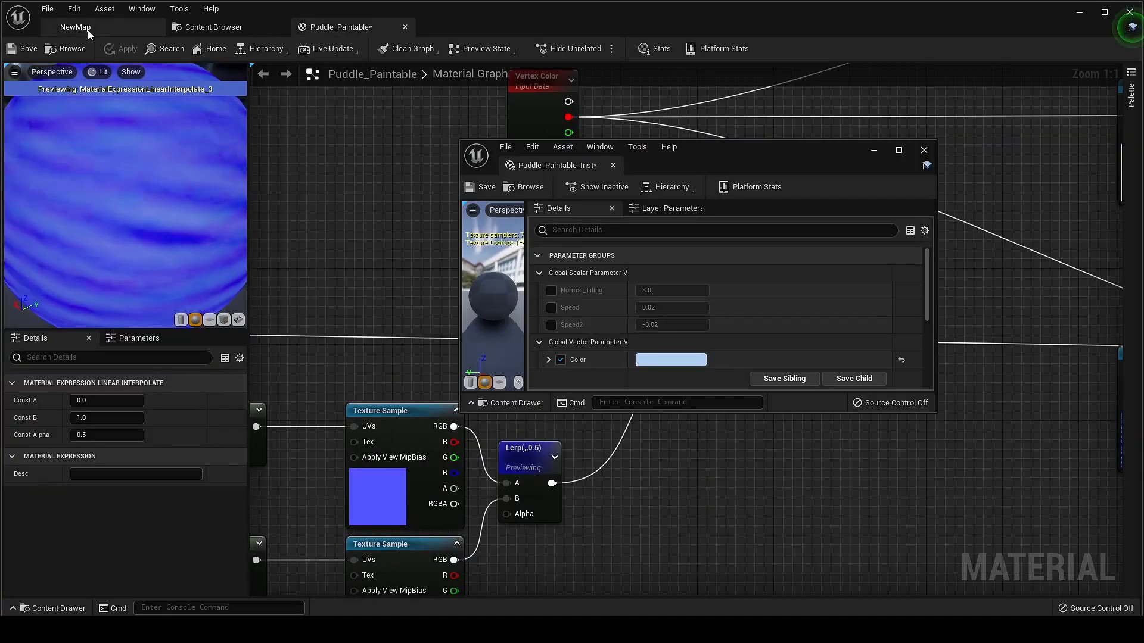
click(88, 30)
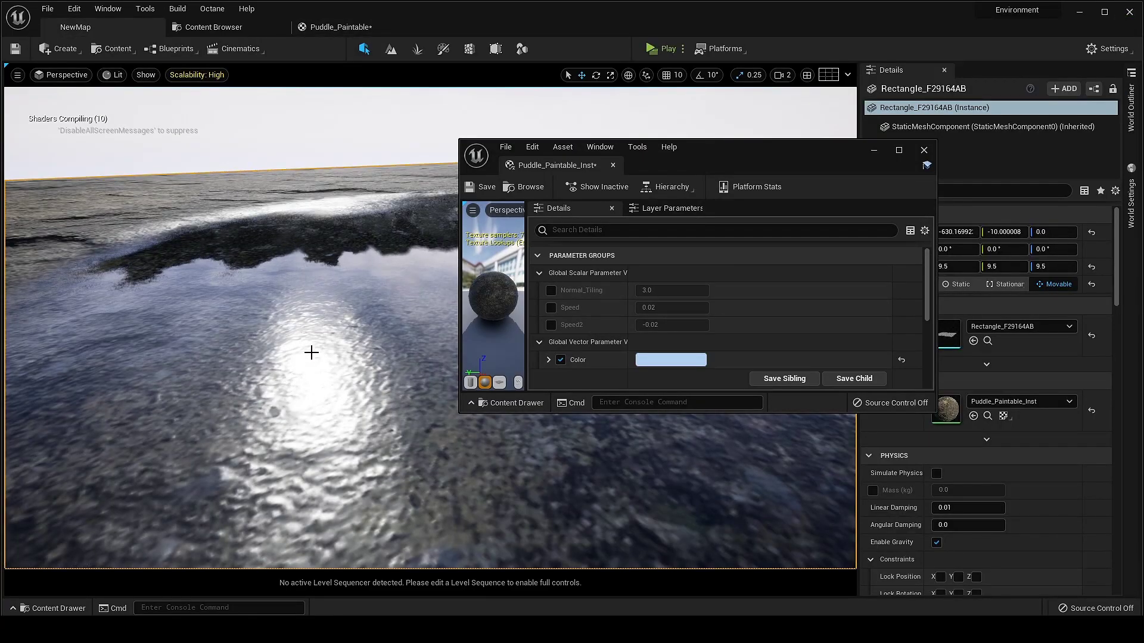
right_drag(312, 352, 411, 355)
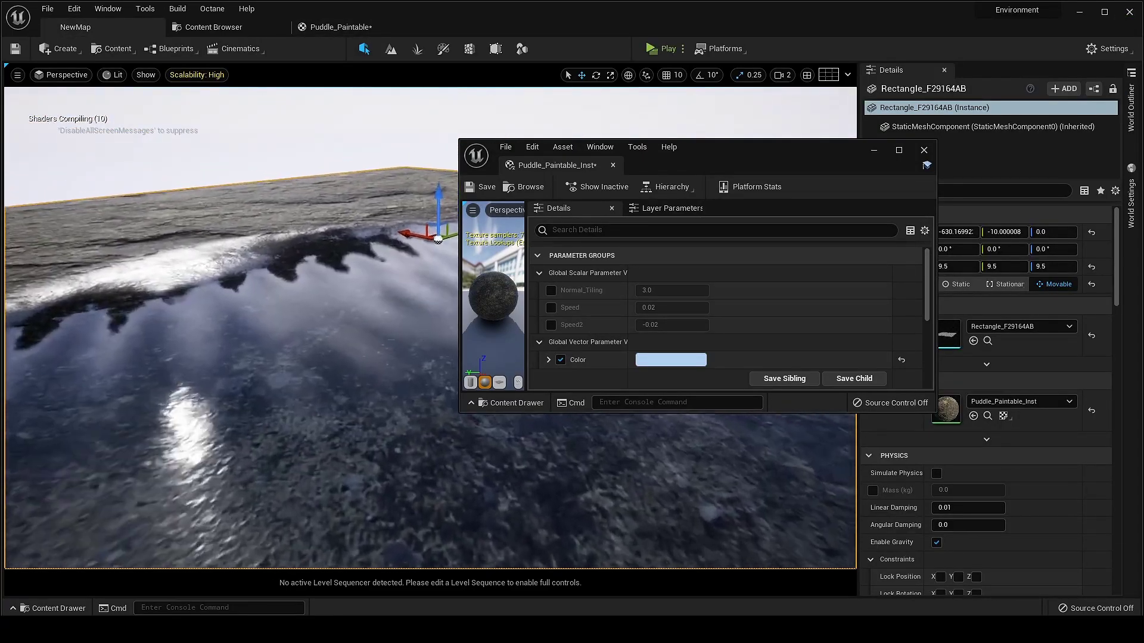
click(551, 290)
click(672, 291)
text(5)
key(Return)
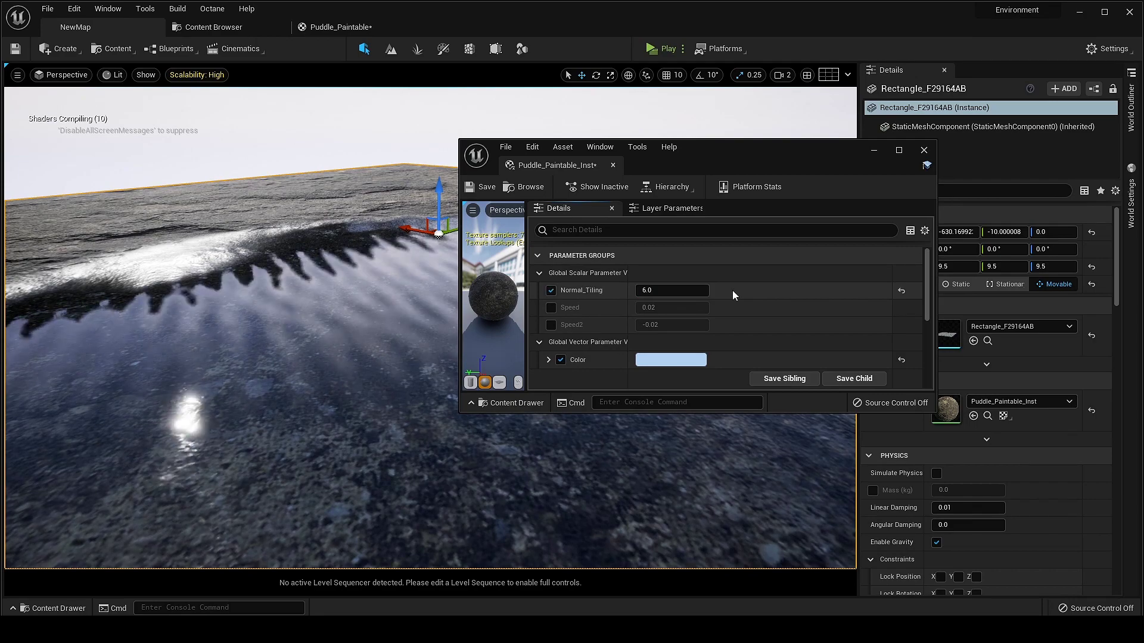
click(680, 291)
text(7)
key(Return)
Rotate the level's sunlight to change the lighting across the puddle surface
right_drag(357, 310, 364, 375)
key(ctrl+l)
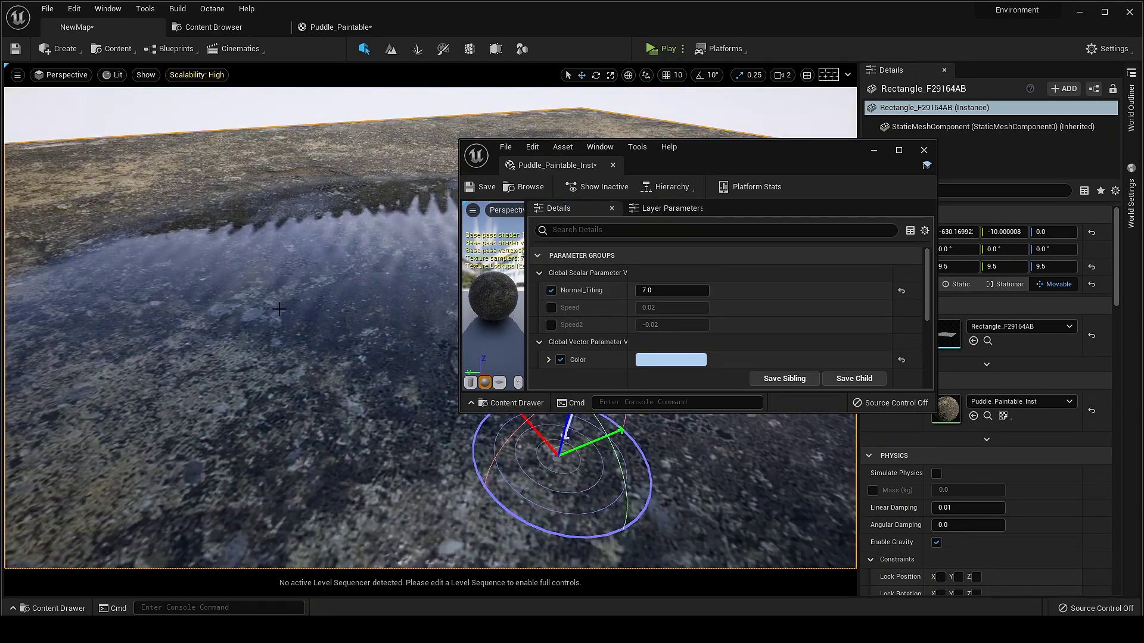
mouse_move(279, 309)
right_down()
mouse_move(286, 364)
mouse_move(286, 298)
mouse_move(257, 309)
right_up()
Override Speed and Speed2 in the material instance, set Speed2 to -0.08 and close the instance editor
click(551, 308)
click(551, 326)
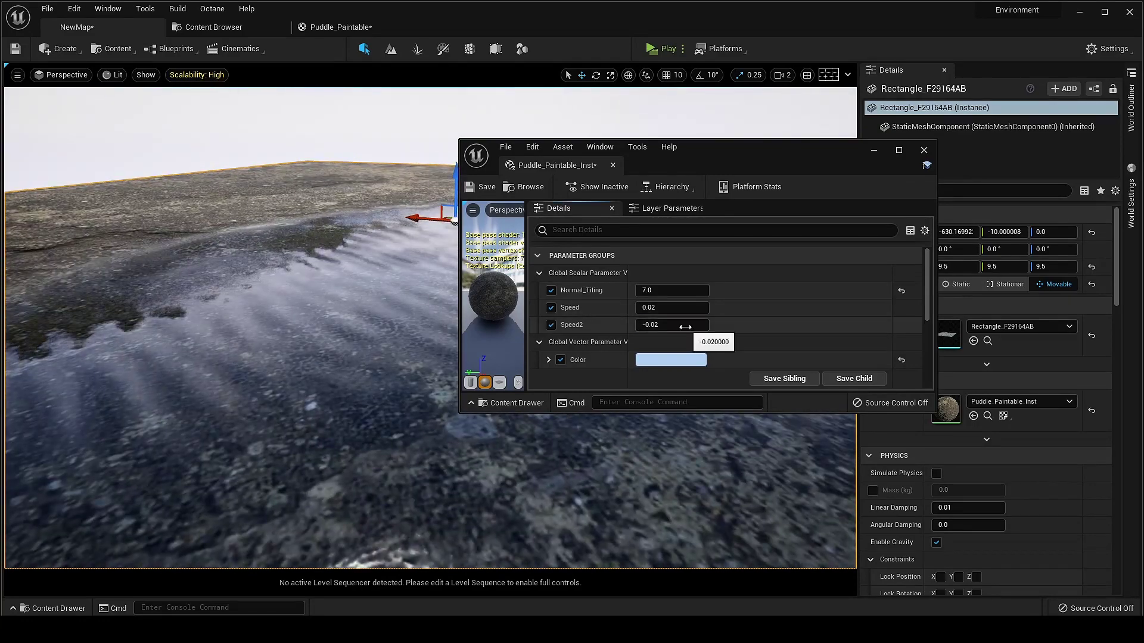
click(685, 326)
text(-0.08)
key(Return)
right_drag(358, 309, 382, 286)
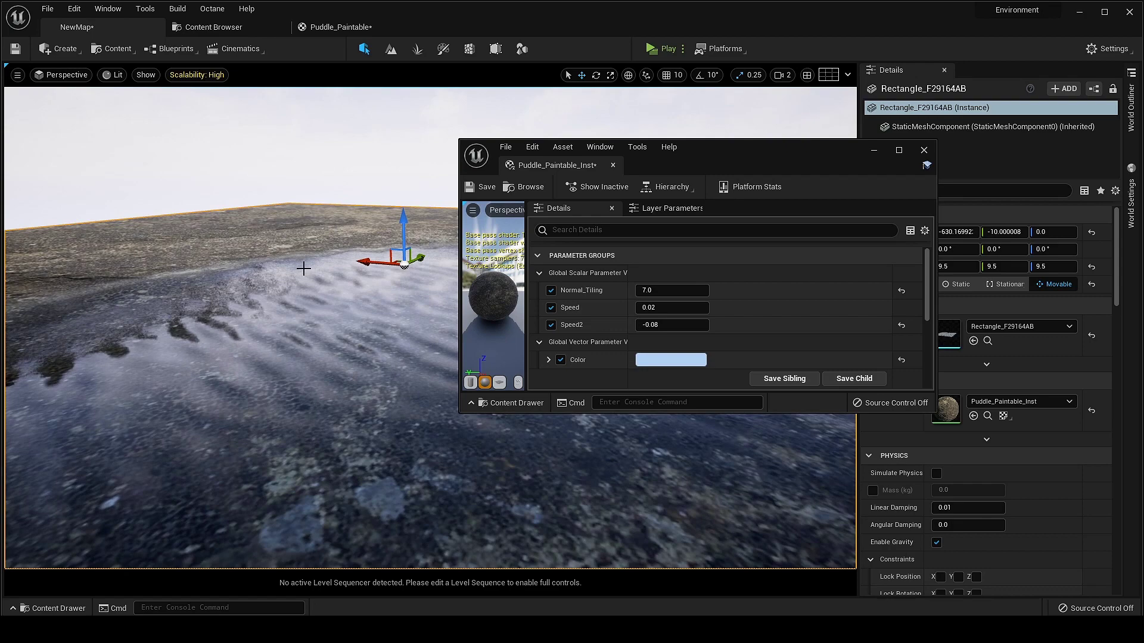
click(924, 150)
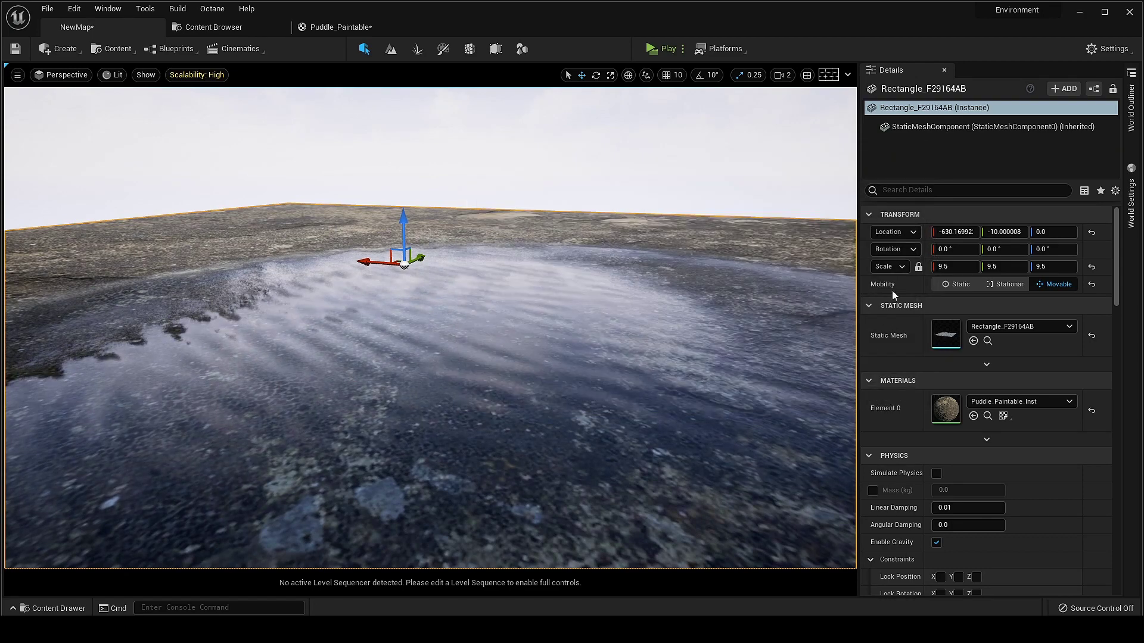
In the Puddle_Paintable graph, move the Lerp fed by the 0,0,1 constant close to the ground normal Texture Sample
click(336, 27)
right_drag(428, 411, 395, 339)
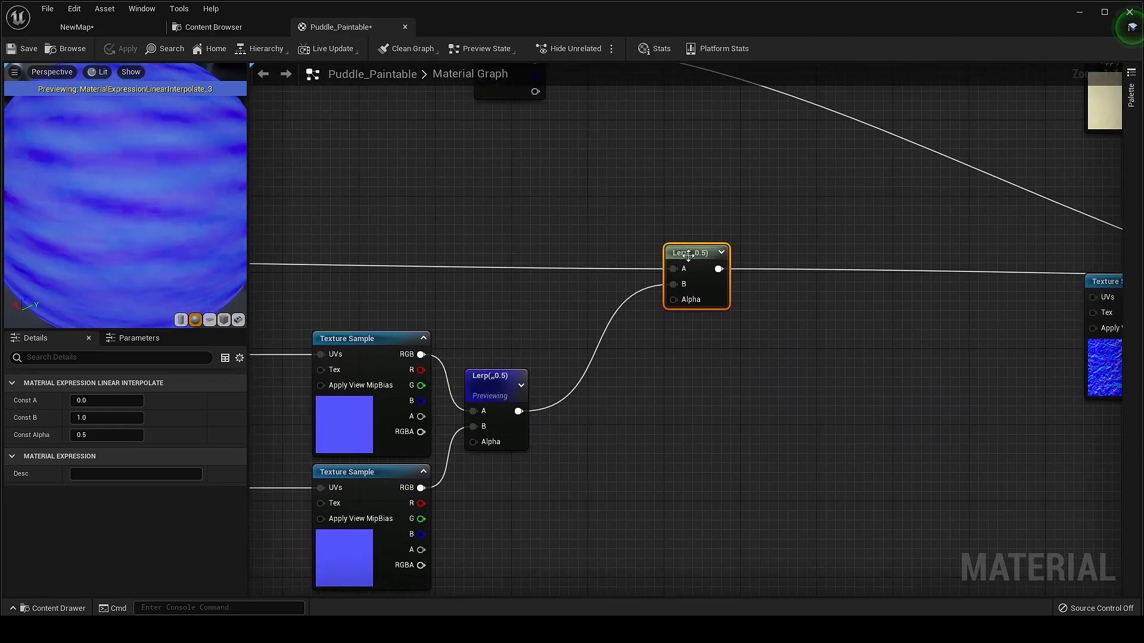
drag(688, 251, 1018, 247)
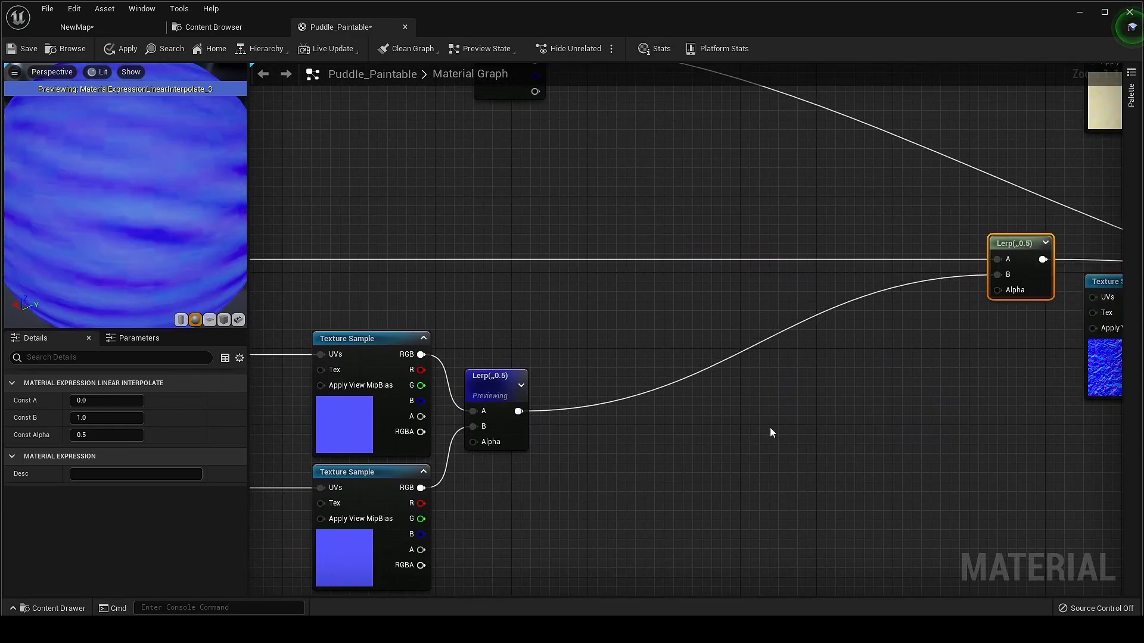
right_drag(600, 495, 707, 429)
right_drag(627, 288, 585, 289)
click(626, 324)
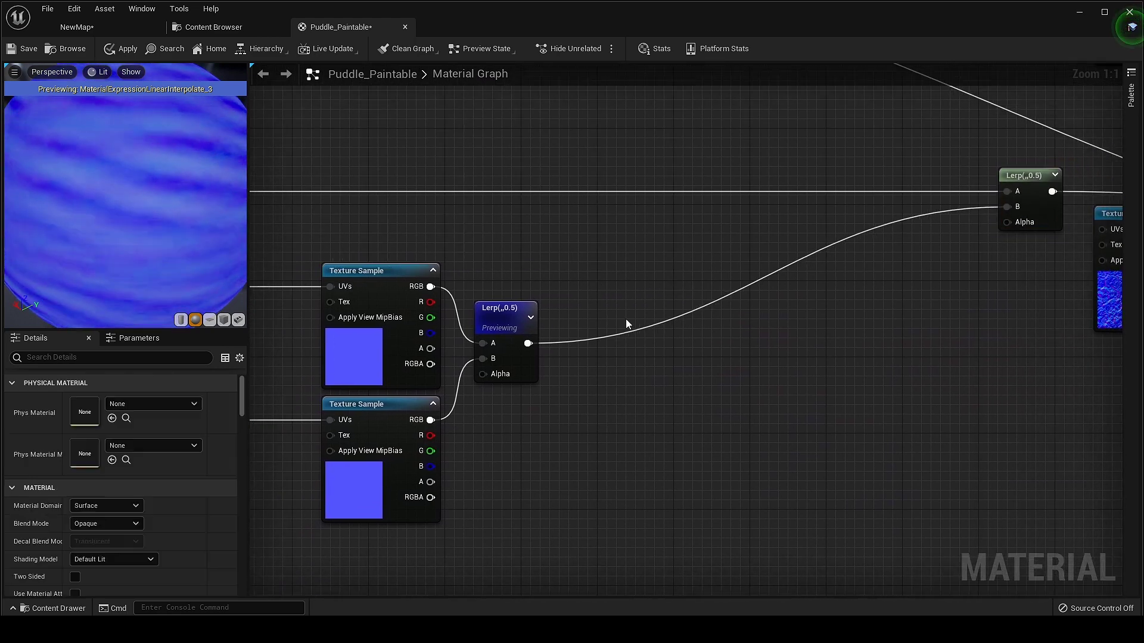
Add a ComponentMask node for the R and G channels, fed by the Lerp blending the two ripple textures
drag(528, 344, 613, 280)
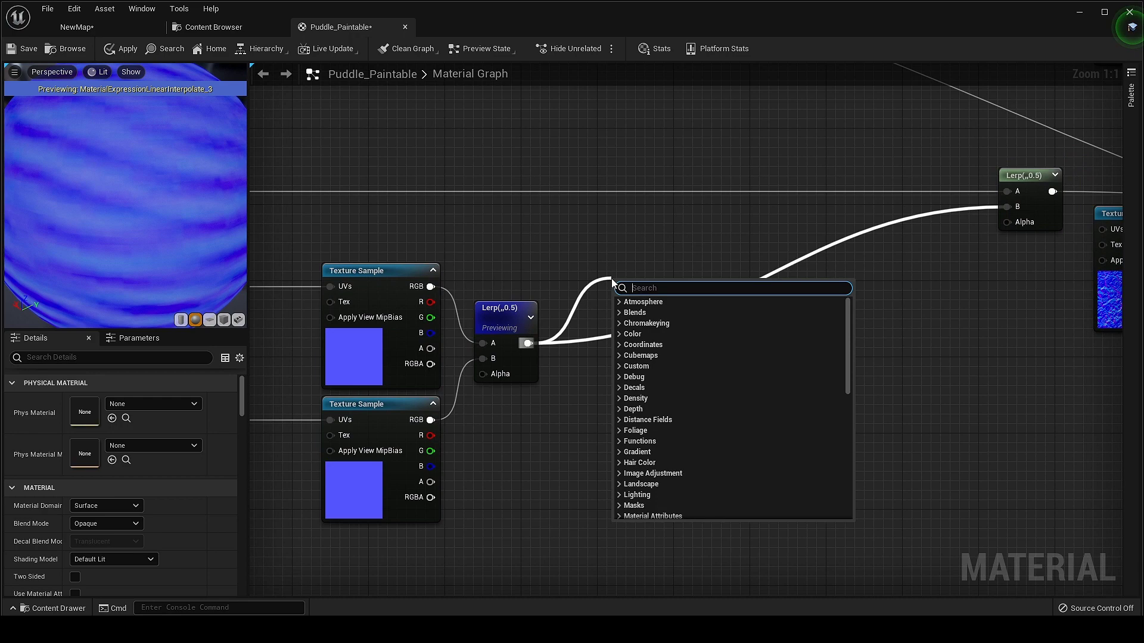
text(mask)
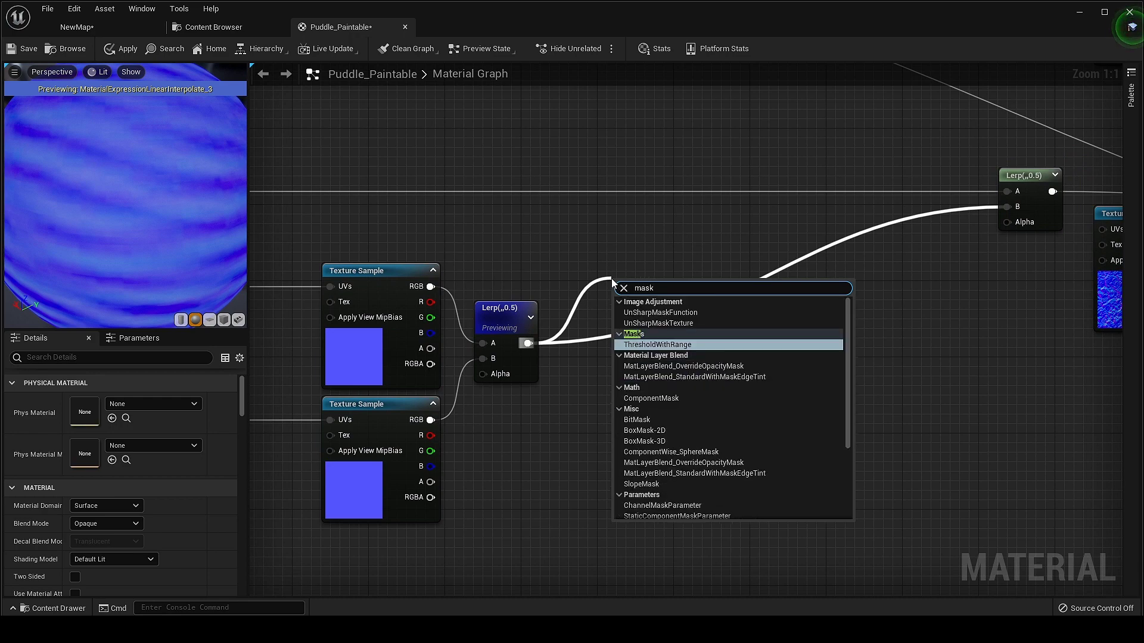
key(Down)
key(Down)
key(Down)
key(Return)
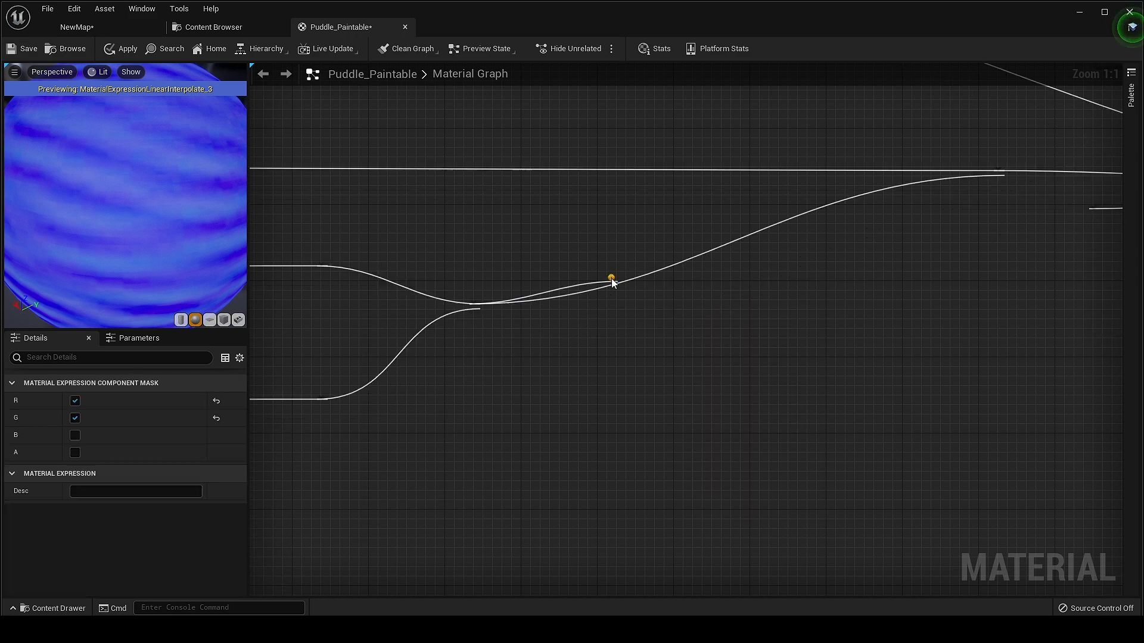
Duplicate the R G mask, feed the copy from the same ripple Lerp, and stop previewing that Lerp
key(ctrl+d)
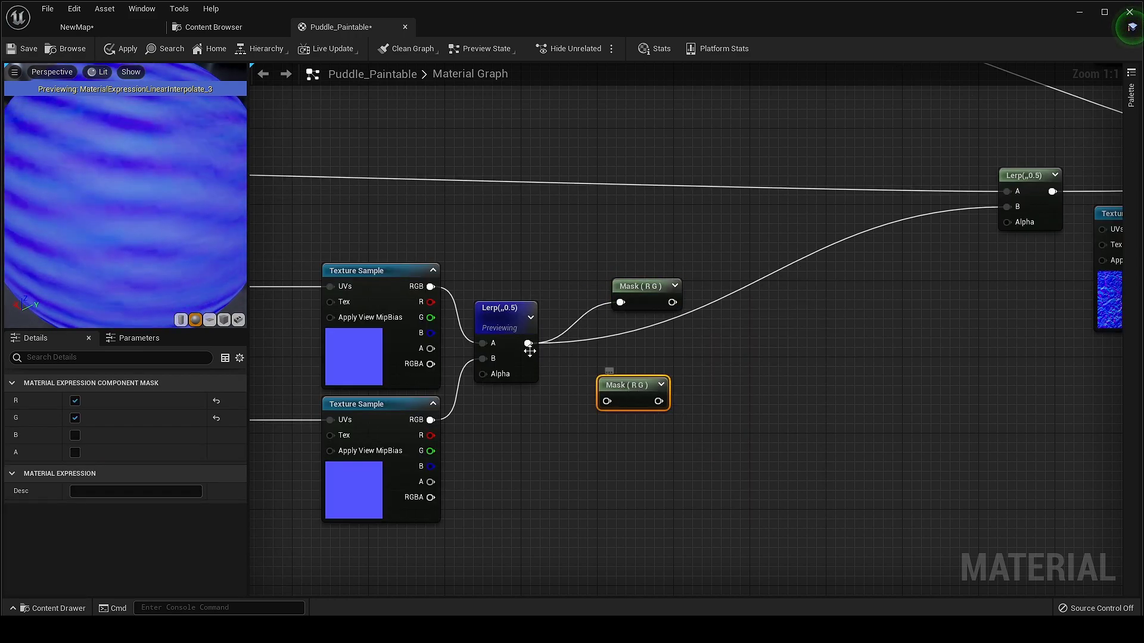
drag(526, 344, 606, 401)
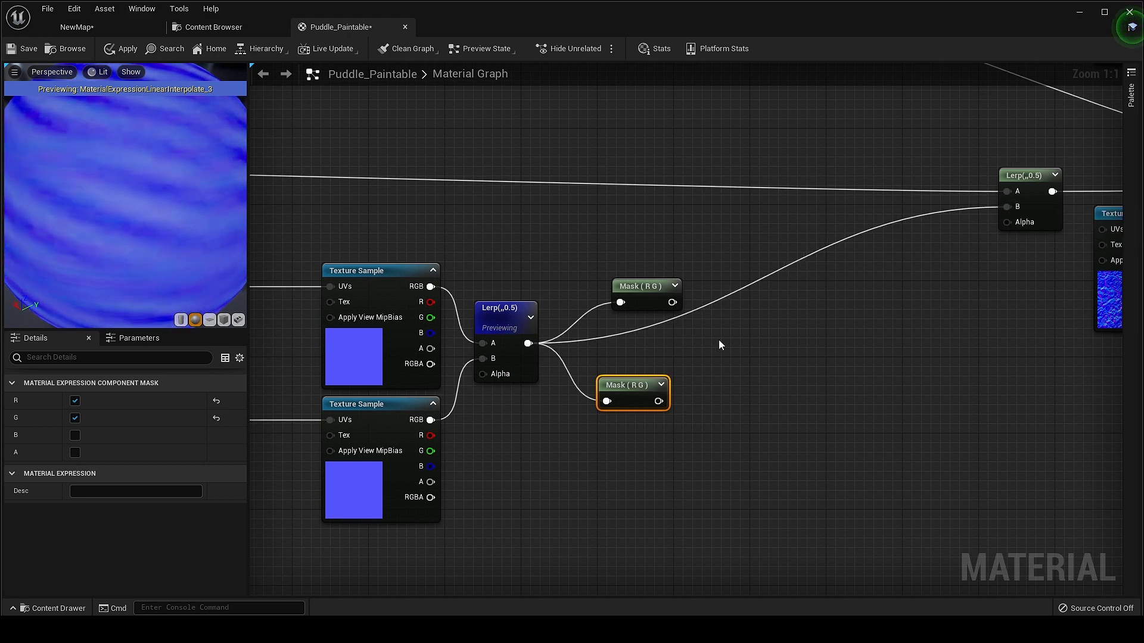
right_click(495, 315)
click(547, 334)
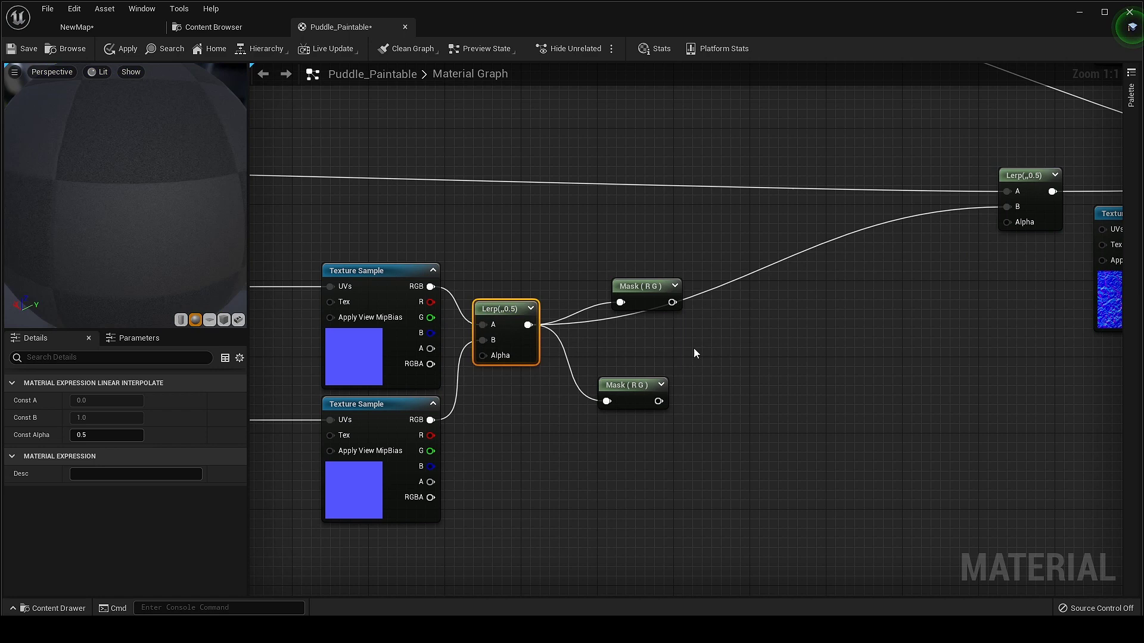
Stack the two R G masks one above the other beside the ripple Lerp
click(799, 352)
right_drag(799, 352, 780, 390)
drag(660, 330, 627, 333)
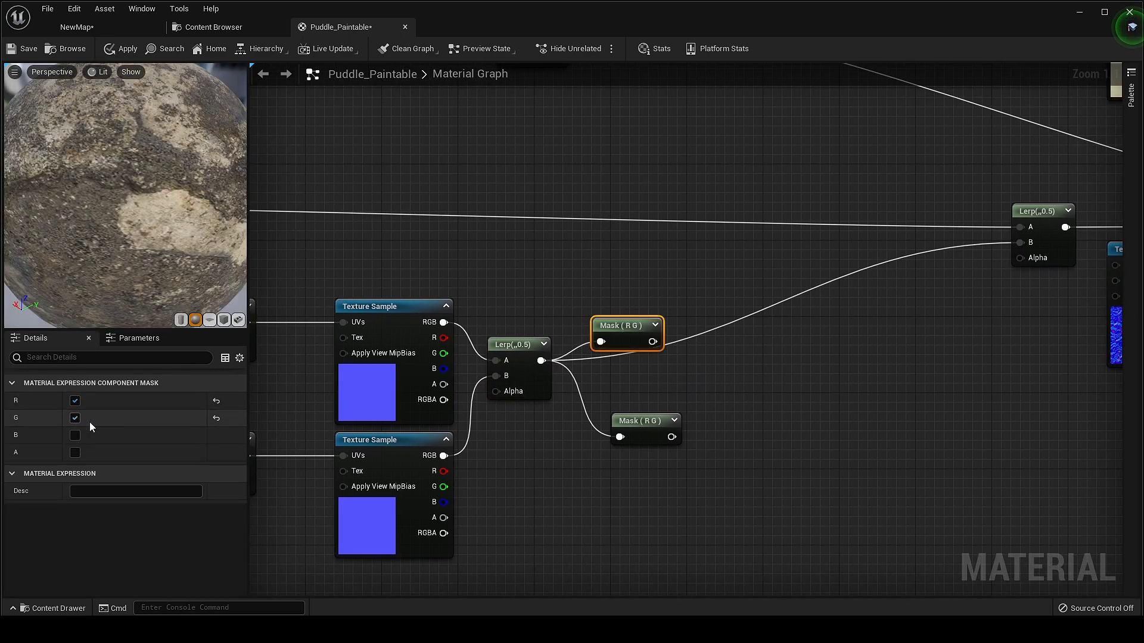
drag(641, 433, 633, 404)
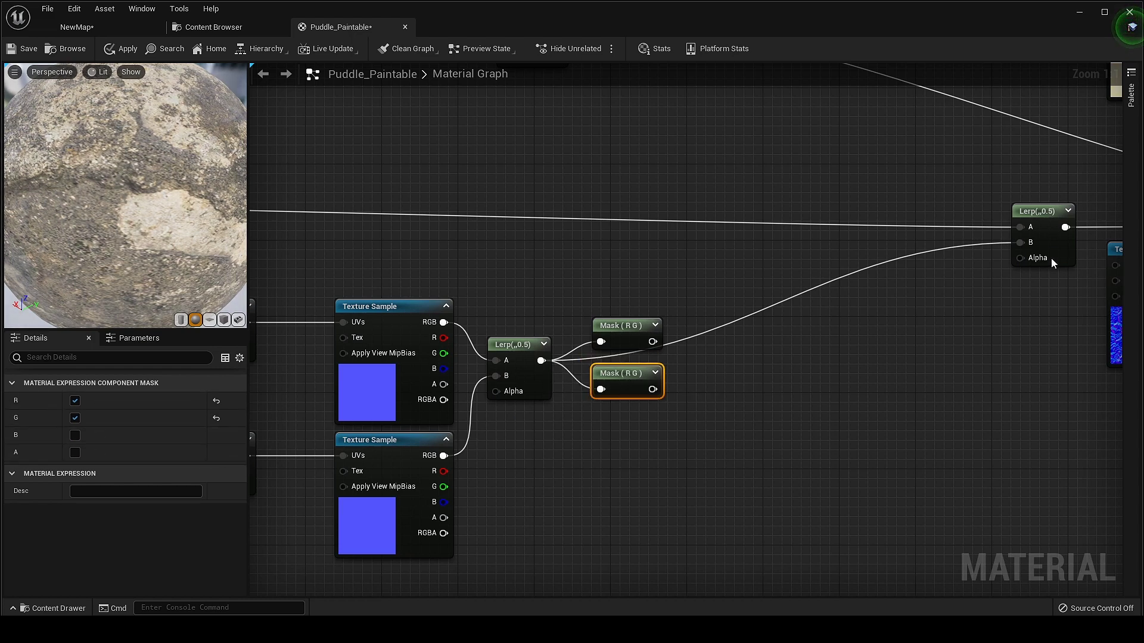
Disconnect the ripple Lerp from the B input of the 0,0,1 Lerp and set the lower mask to the B channel only
alt+click(1020, 242)
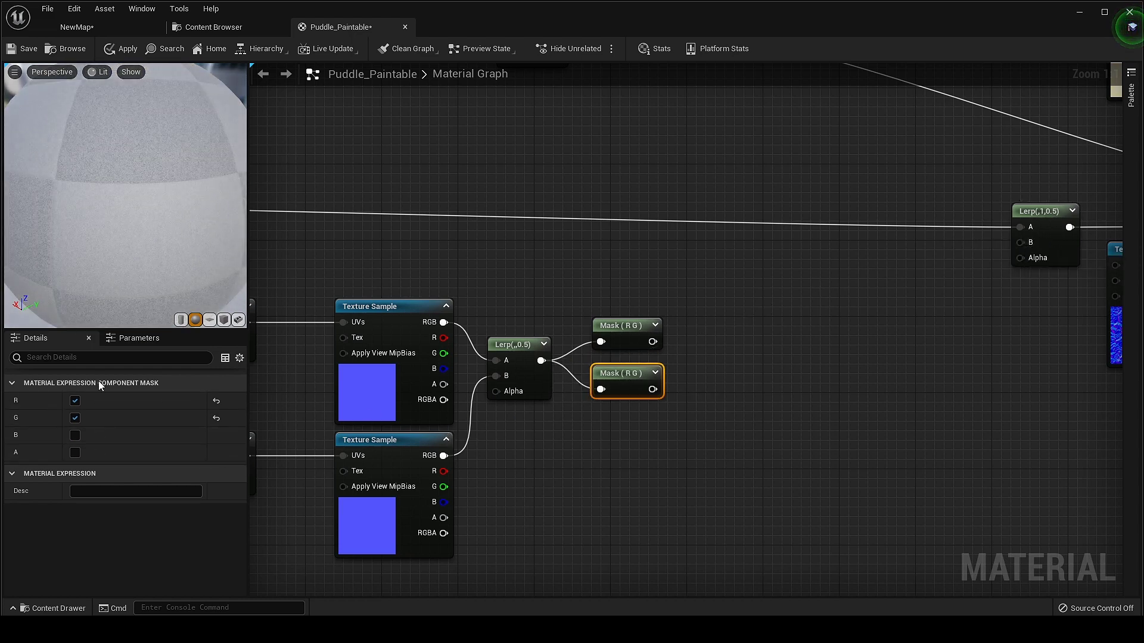
click(74, 418)
click(75, 401)
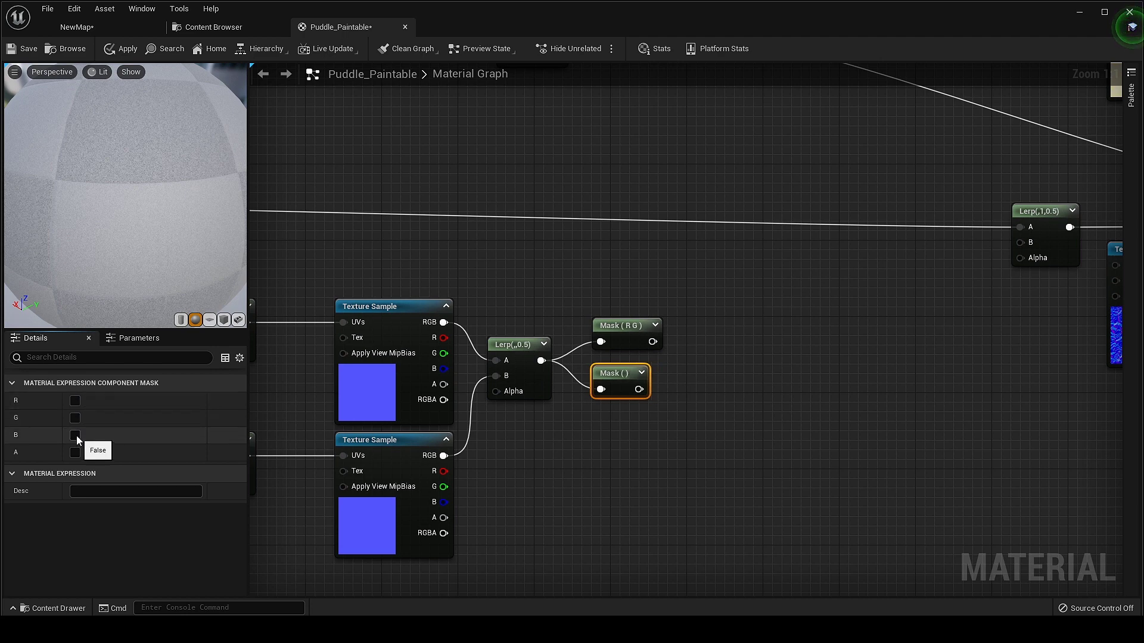
click(75, 435)
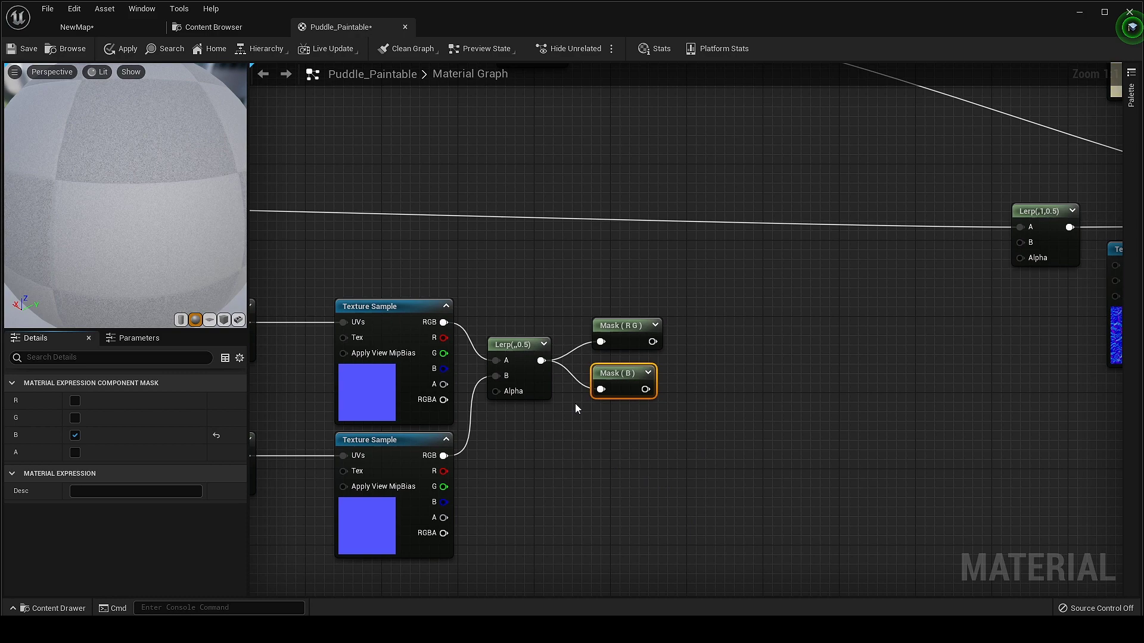
Add a Multiply node beside the masks and feed the R G mask into its A input
key(Tab)
right_drag(590, 415, 503, 449)
click(579, 439)
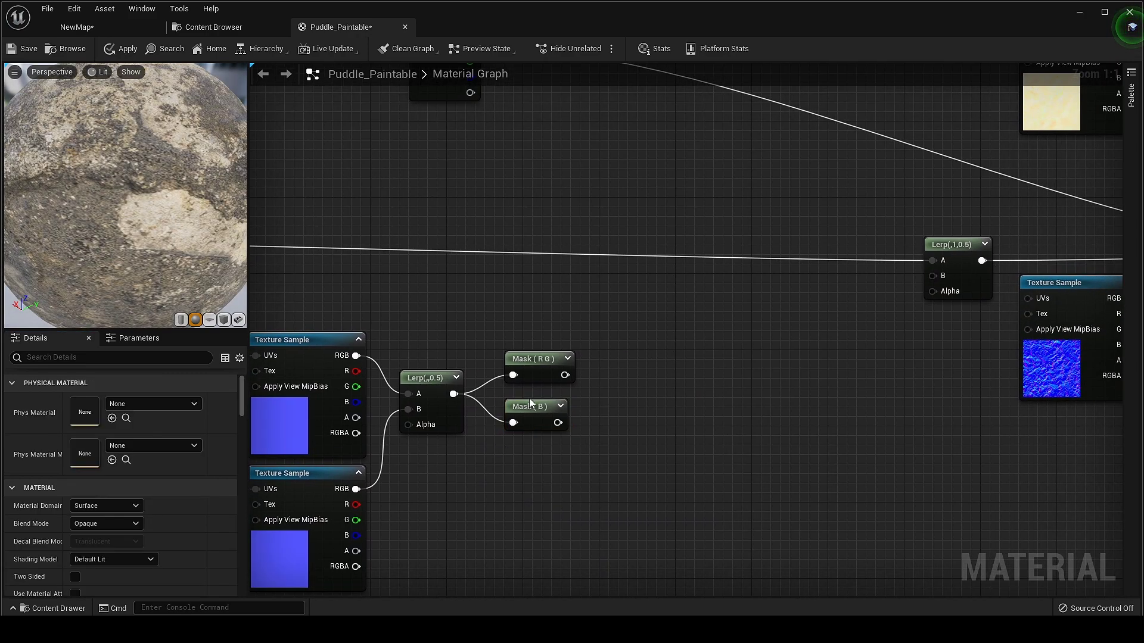
key(m)
click(539, 358)
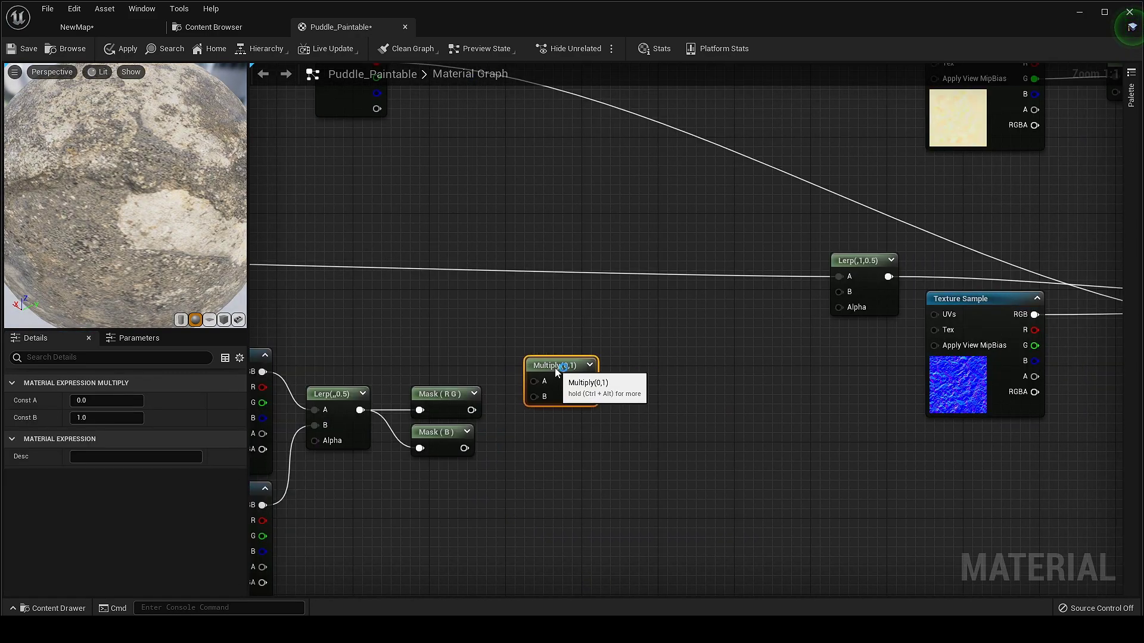
drag(528, 387, 531, 379)
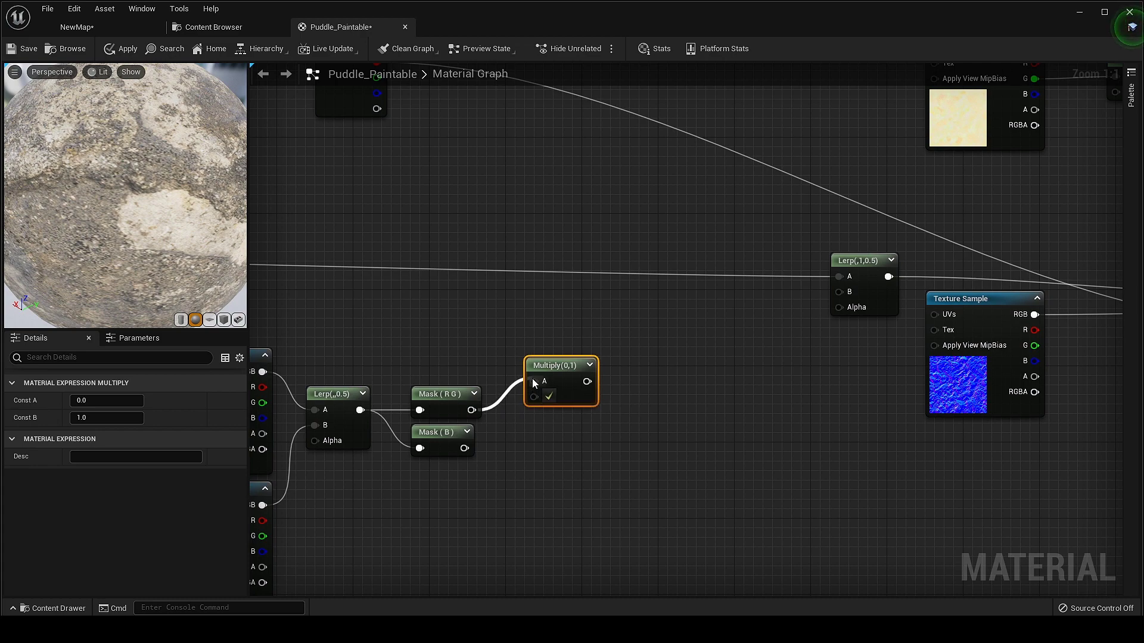
Copy the Normal_Tiling parameter, name the copy Normal_Intensity, feed it into the new Multiply's B input and place it beneath that node
right_drag(530, 456, 968, 432)
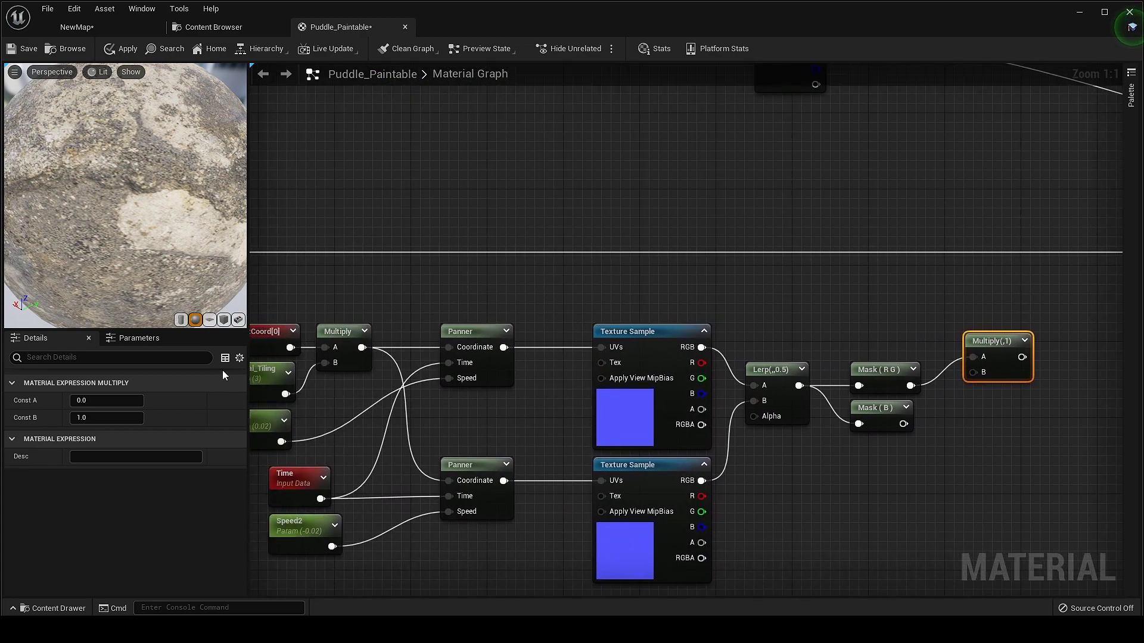
click(267, 379)
key(ctrl+c)
key(ctrl+v)
right_drag(946, 478, 711, 455)
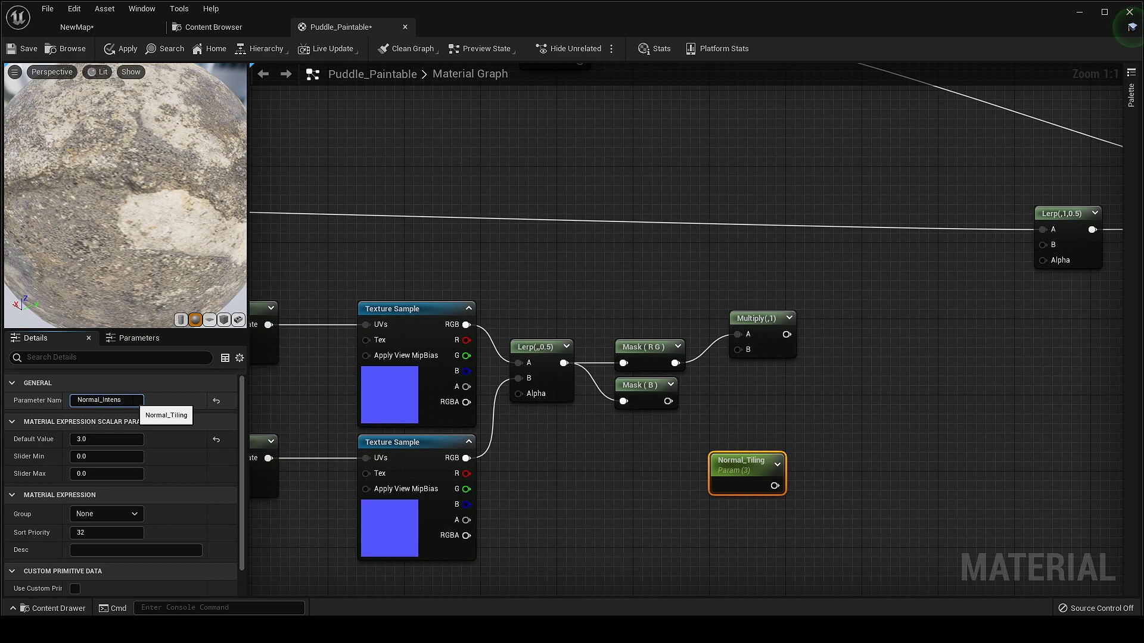
right_drag(788, 486, 709, 519)
drag(668, 505, 669, 413)
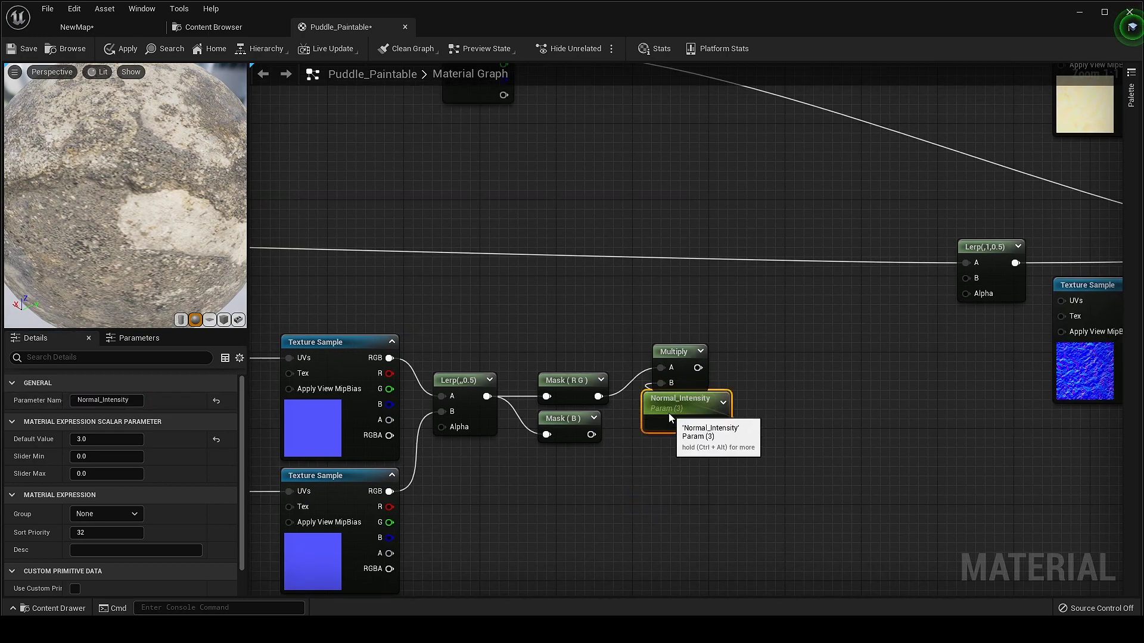
Set the default value of the Normal_Intensity parameter to 1
right_drag(624, 388, 527, 381)
click(569, 413)
click(107, 439)
text(1)
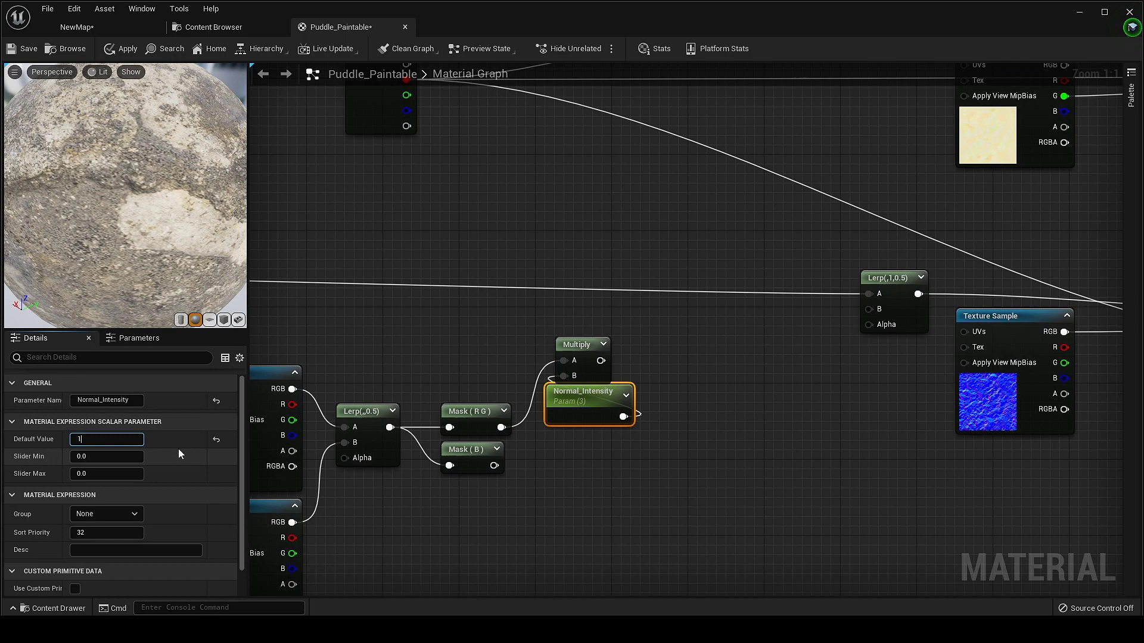
Add an Append node combining the Multiply result in A with the B mask in B, and align it with the Multiply
right_click(714, 386)
text(append)
key(Return)
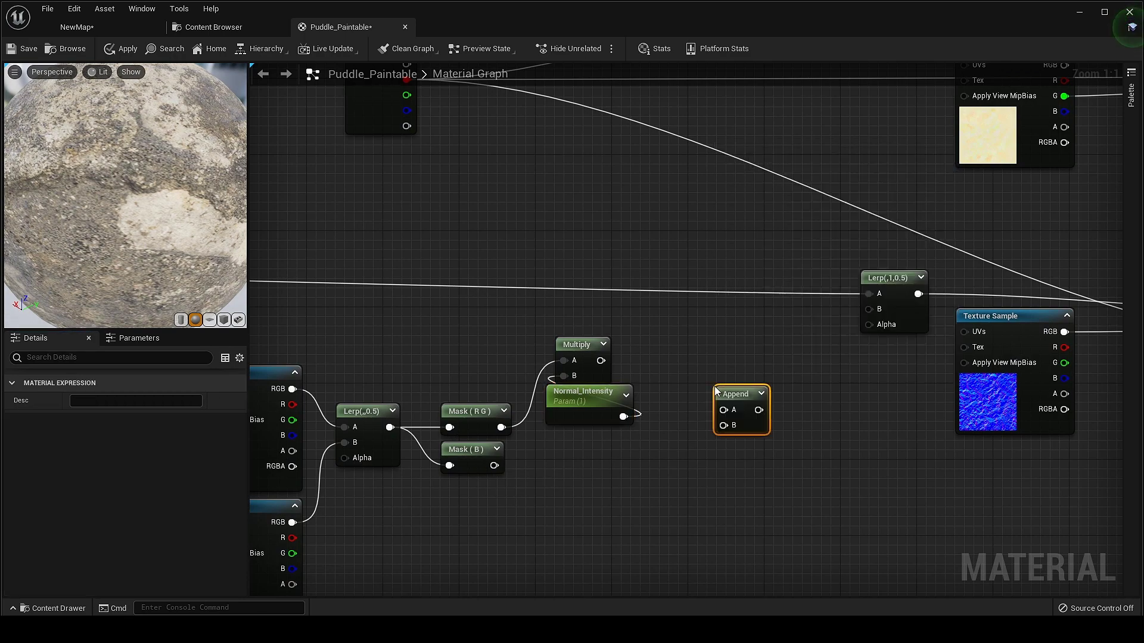
drag(599, 361, 723, 410)
drag(494, 465, 741, 335)
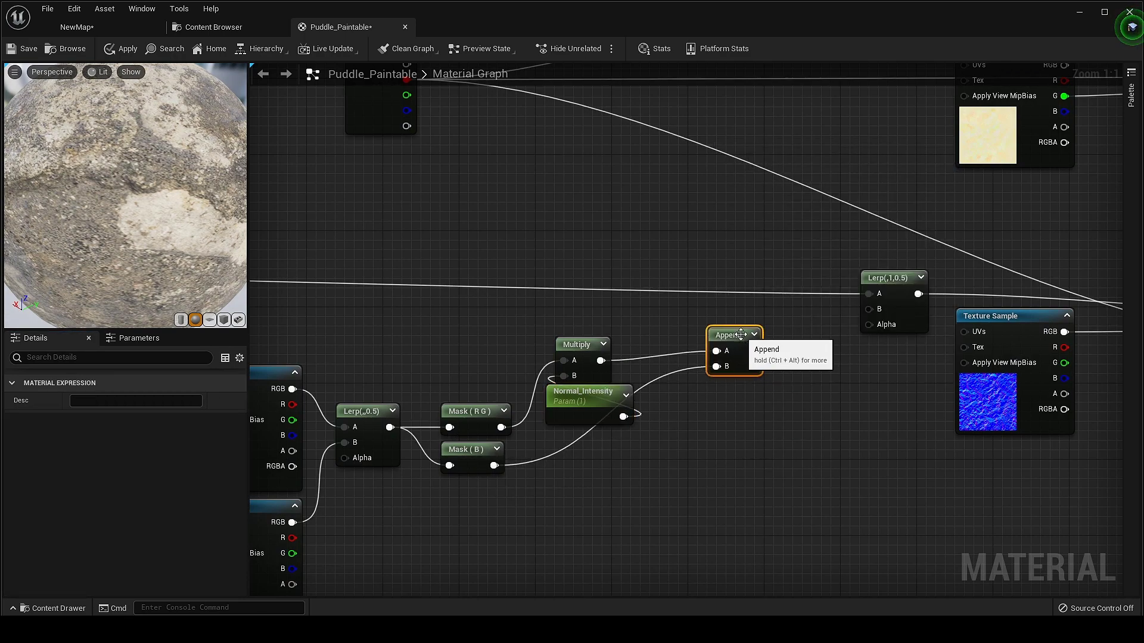
Reroute the B mask's wire below Normal_Intensity and connect the Append output to the B input of the 0,0,1 Lerp
double_click(661, 384)
drag(662, 387, 665, 470)
right_drag(755, 443, 643, 475)
drag(639, 393, 757, 342)
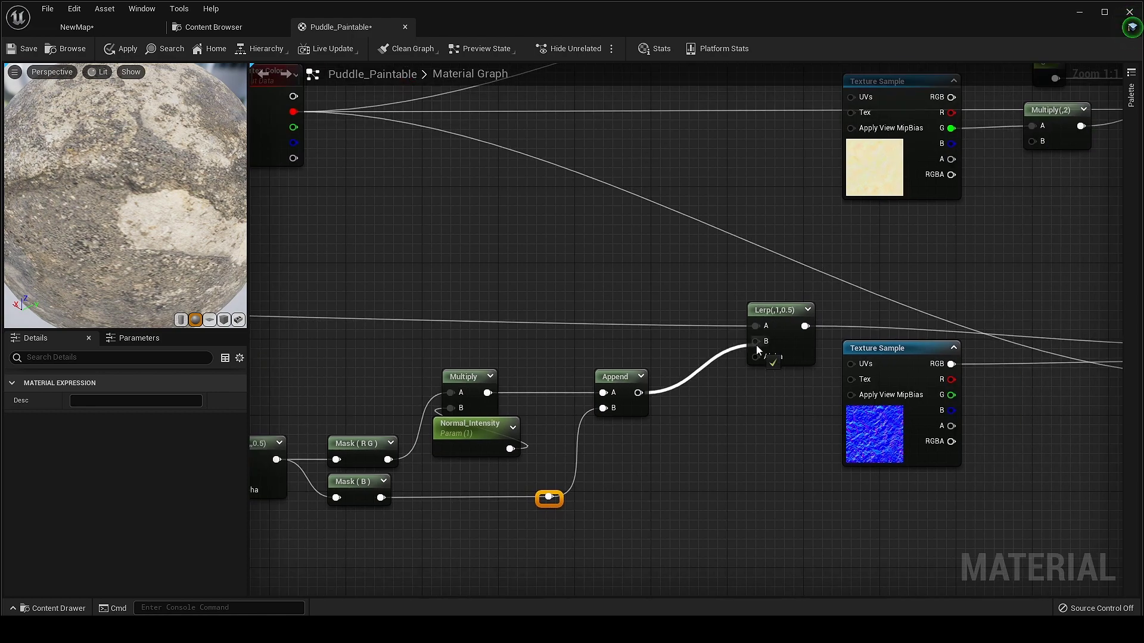
Add two reroute points to the wire from Vertex Color to the normal Lerp's Alpha, guiding it above the normal nodes
right_drag(691, 488, 794, 472)
scroll(795, 472, down, 2)
right_drag(651, 511, 863, 475)
right_drag(687, 539, 1007, 482)
right_drag(1108, 432, 523, 561)
right_drag(976, 456, 972, 521)
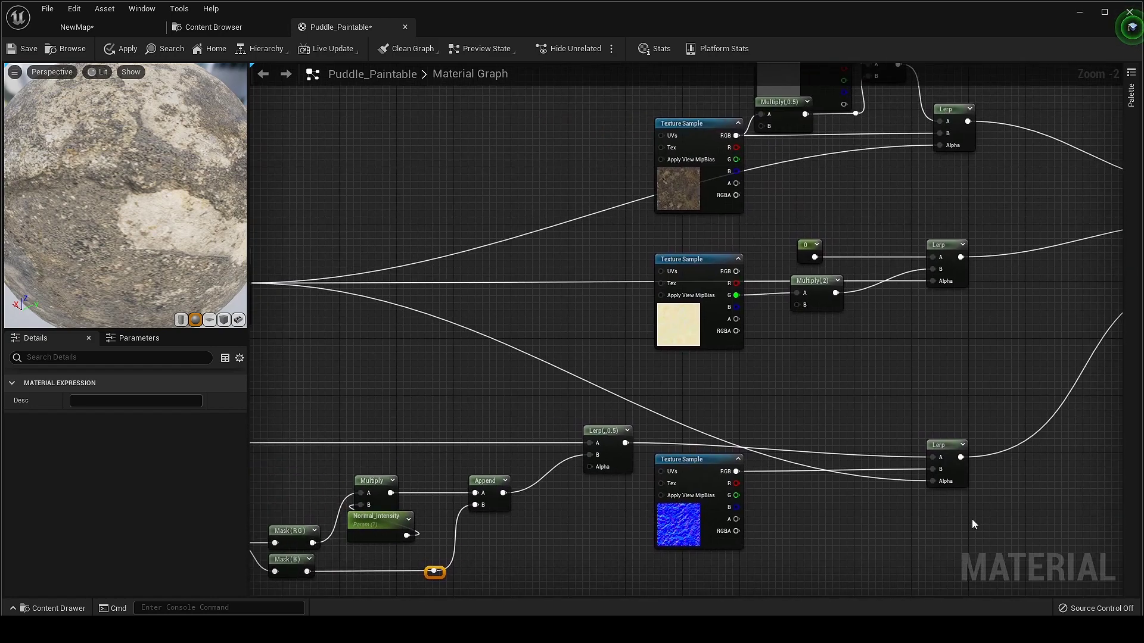
double_click(677, 423)
drag(677, 423, 905, 399)
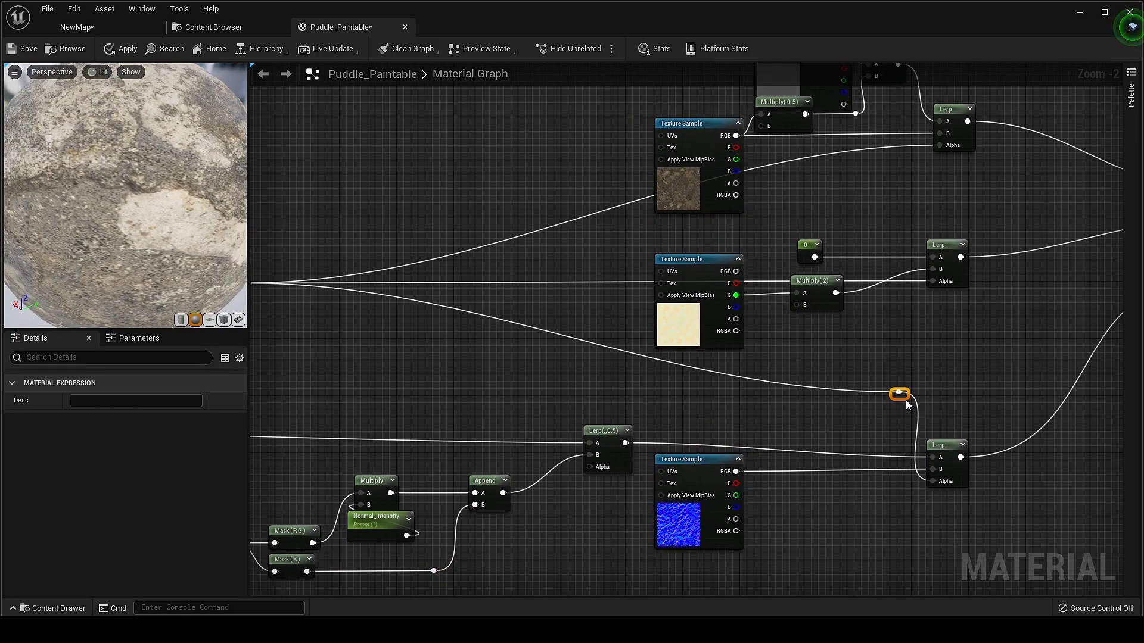
double_click(507, 322)
drag(507, 323, 332, 391)
right_drag(540, 289, 562, 370)
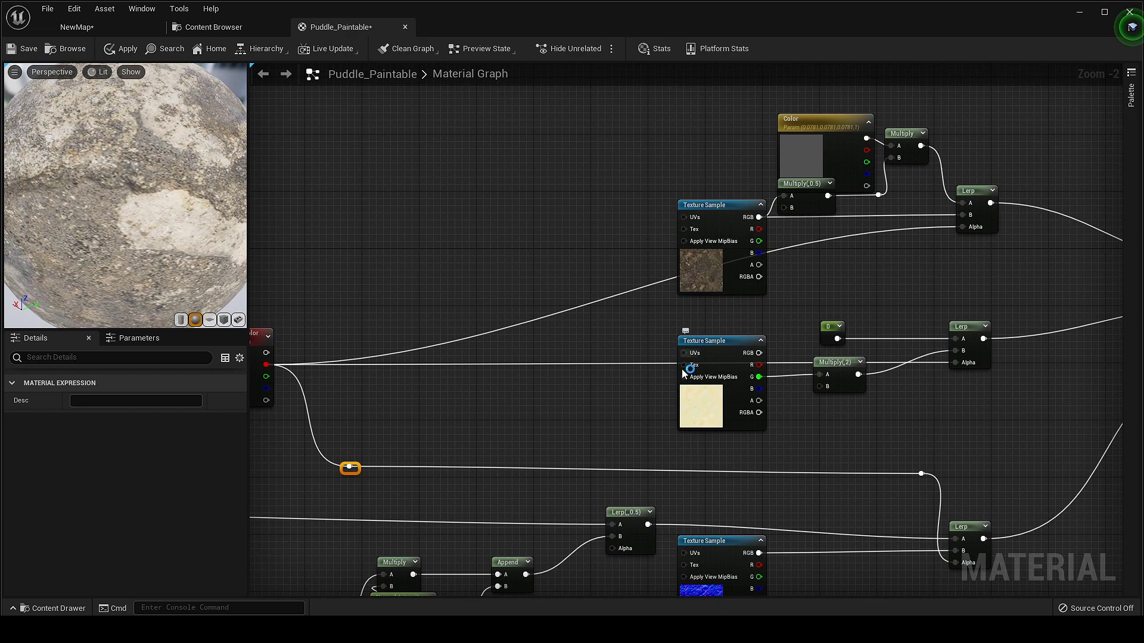
Move the roughness Texture Sample and its Multiply node down, clear of the Vertex Color wire
drag(666, 387, 837, 390)
drag(842, 371, 842, 406)
click(951, 423)
Add two reroute points to the wire from Vertex Color to the base color Lerp's Alpha, guiding it beneath the ground color texture
right_drag(632, 357, 716, 416)
double_click(575, 394)
drag(574, 395, 731, 394)
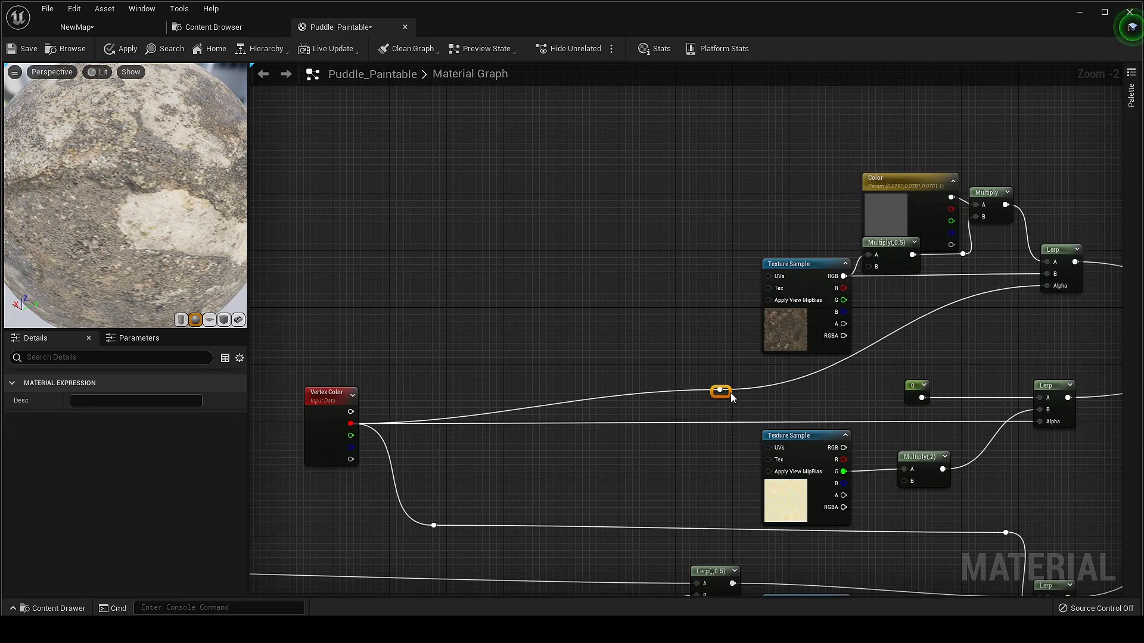
double_click(710, 352)
drag(710, 351, 1014, 360)
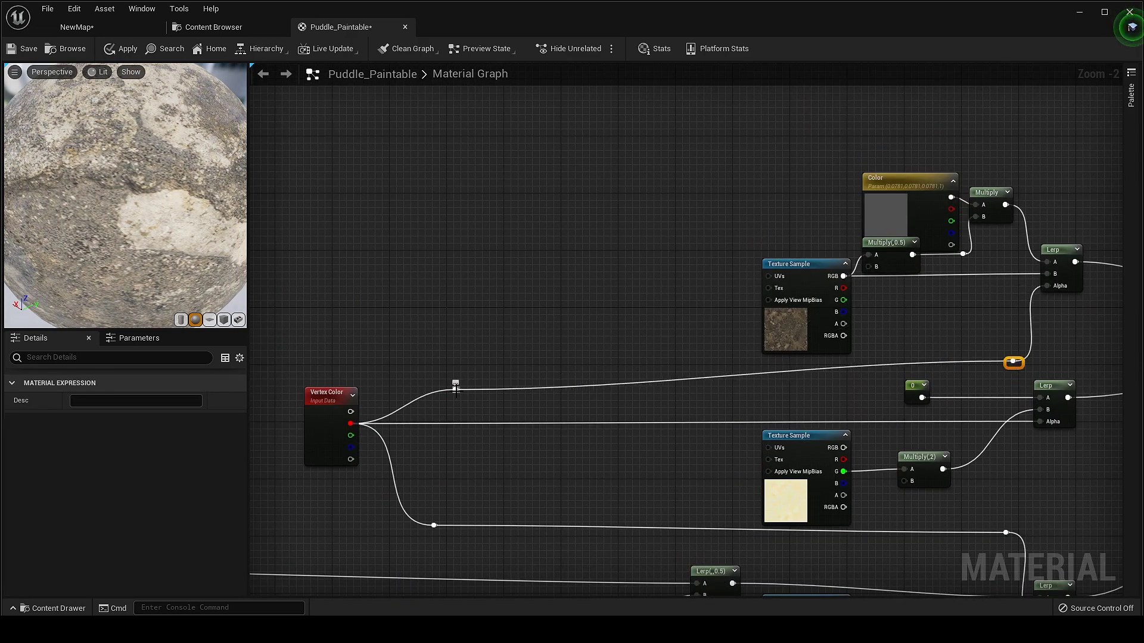
drag(454, 393, 459, 380)
click(546, 495)
right_drag(546, 495, 453, 427)
drag(372, 305, 372, 298)
click(632, 390)
Apply the Puddle_Paintable changes and place the Puddle_Paintable_Inst editor in a small floating window over the level
right_drag(745, 429, 557, 352)
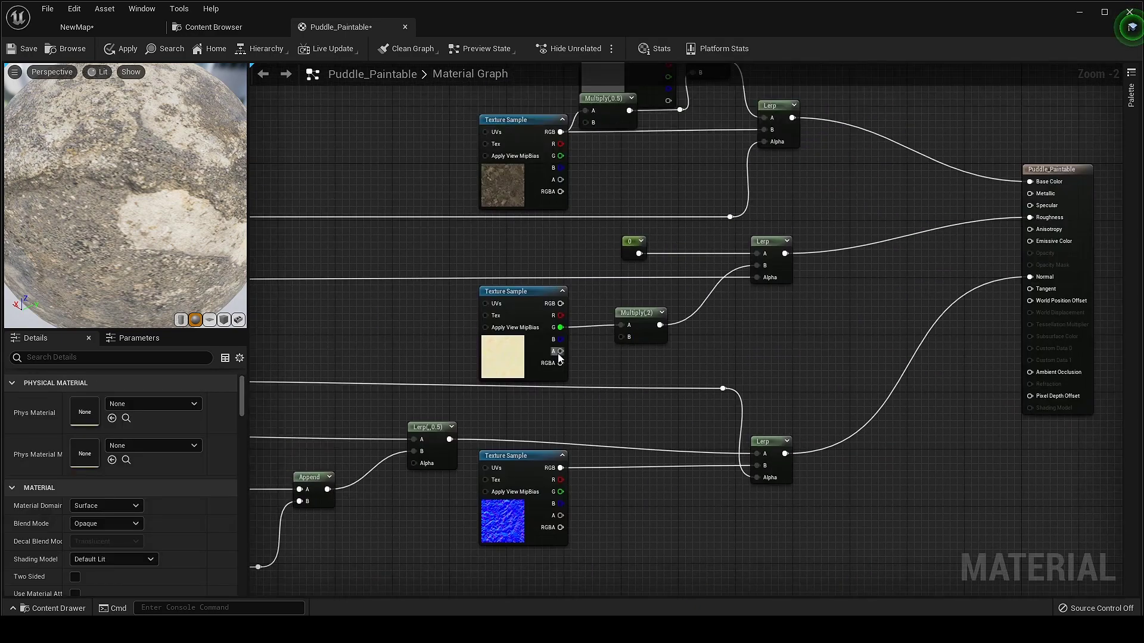
scroll(557, 353, down, 2)
right_drag(662, 506, 908, 498)
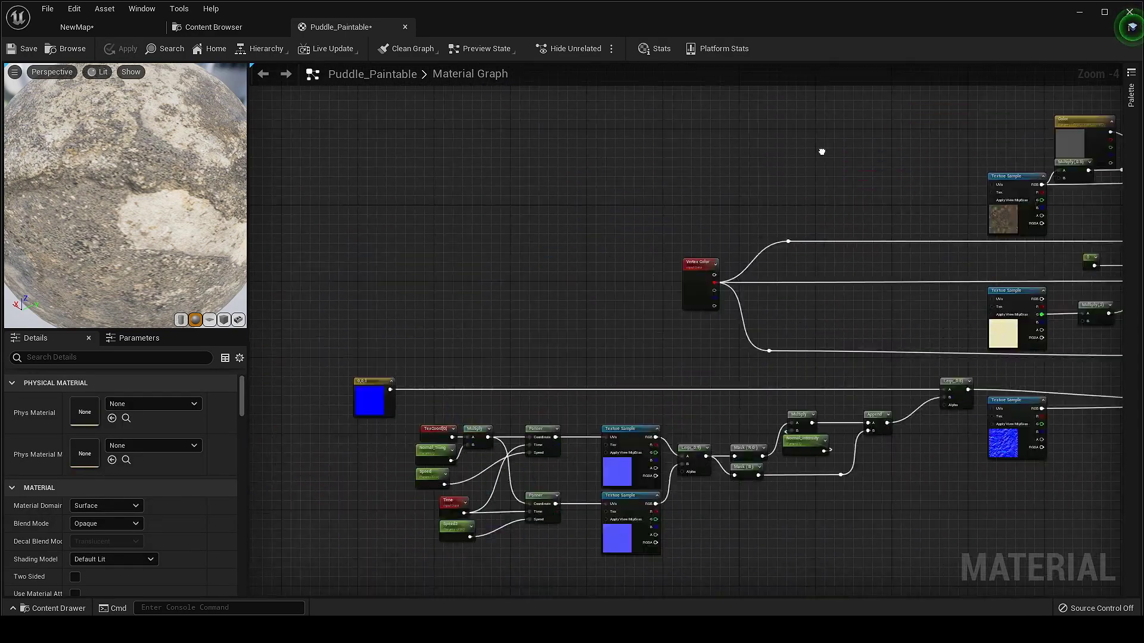
click(111, 30)
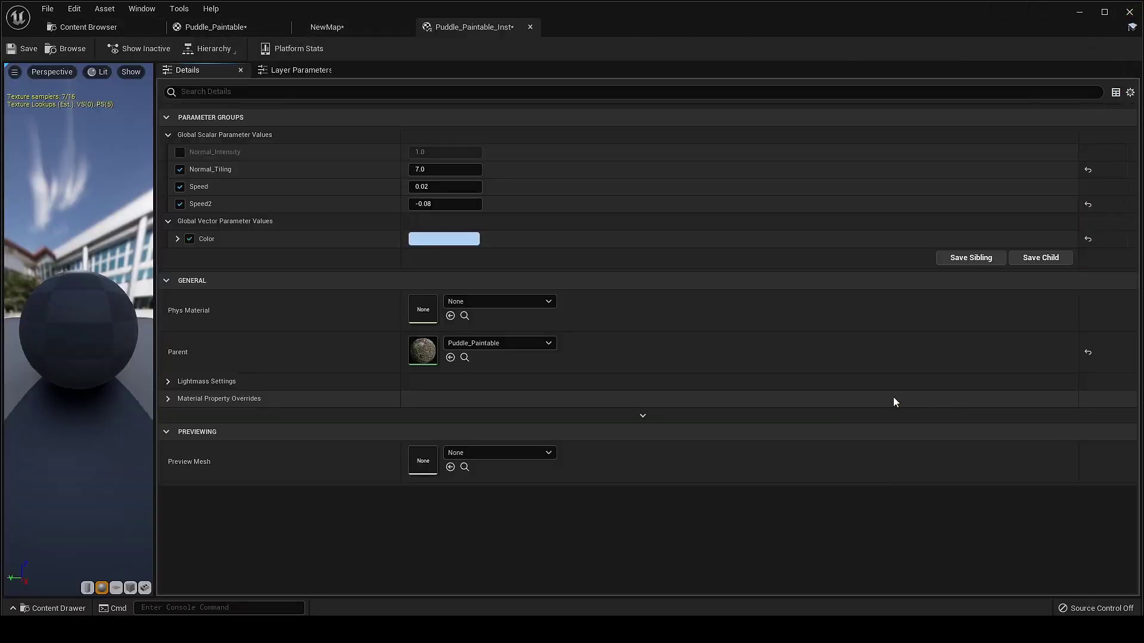
drag(477, 27, 500, 122)
drag(700, 110, 970, 278)
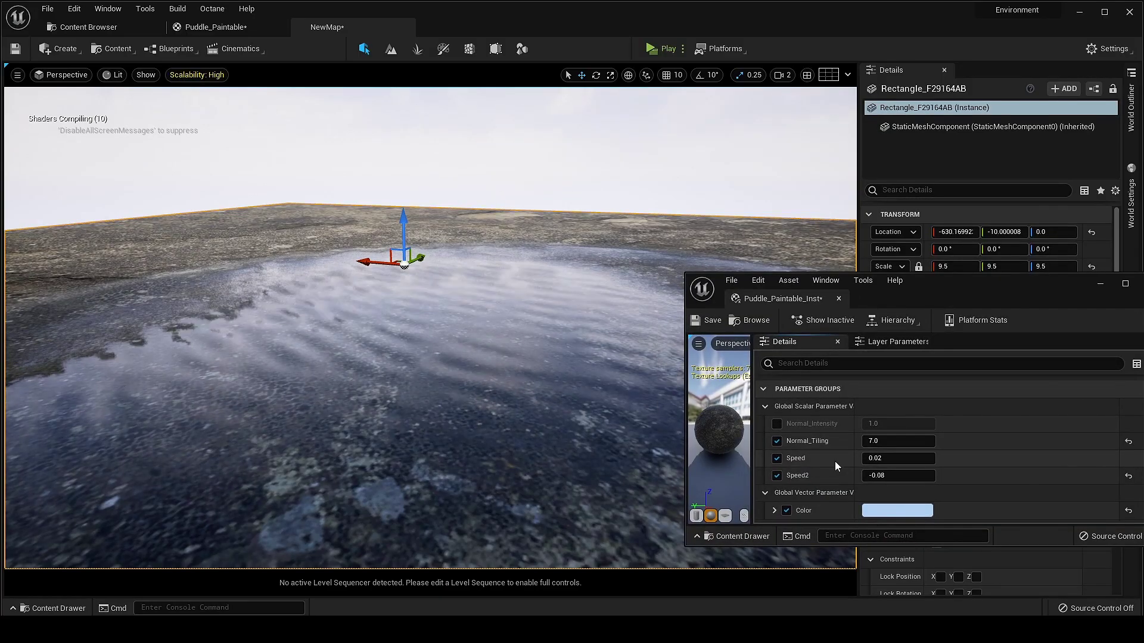
Override Normal_Intensity in the puddle instance, set it to 0.3 and look at the ripples in the level
click(777, 424)
click(898, 424)
text(.3)
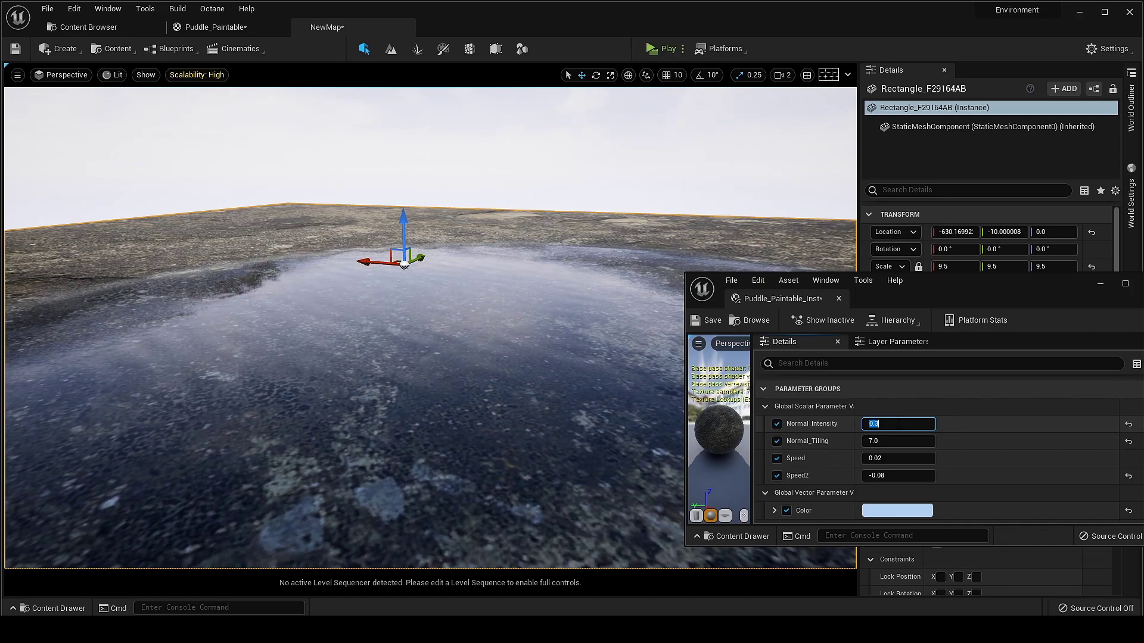
right_drag(536, 357, 522, 384)
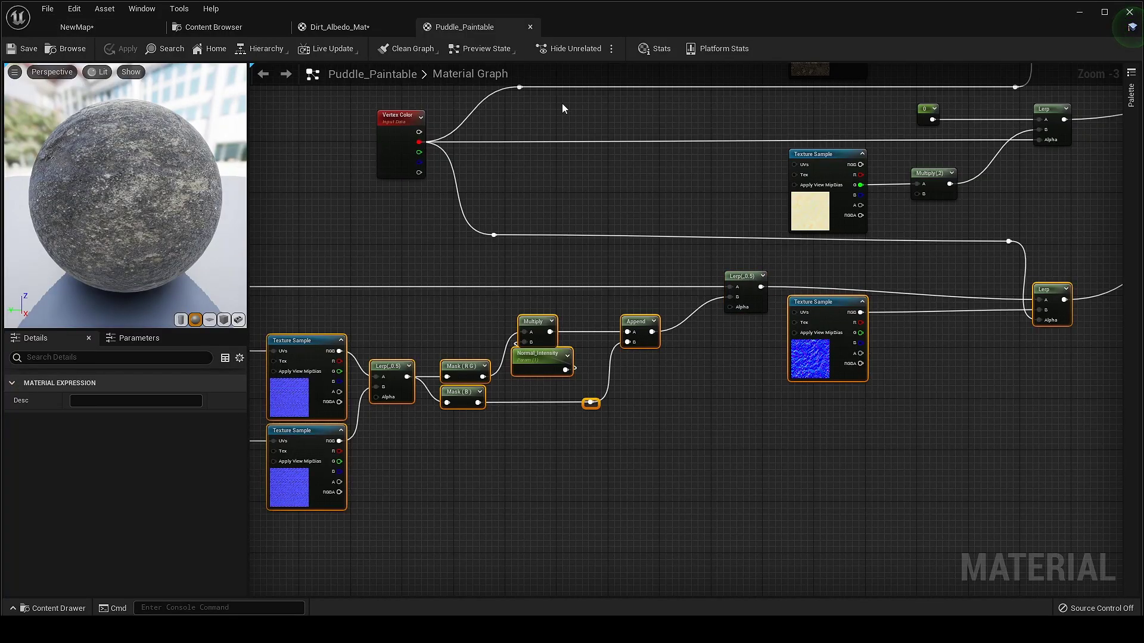
Paste the copied ripple normal nodes into an empty area of the Dirt_Albedo_Mat graph
click(334, 27)
right_drag(500, 494, 682, 352)
scroll(795, 513, down, 7)
right_drag(353, 487, 598, 424)
key(ctrl+v)
scroll(794, 455, up, 4)
Try deleting the pasted ground normal Texture Sample and undo the deletion
click(741, 363)
key(Delete)
right_drag(741, 399, 612, 384)
key(ctrl+z)
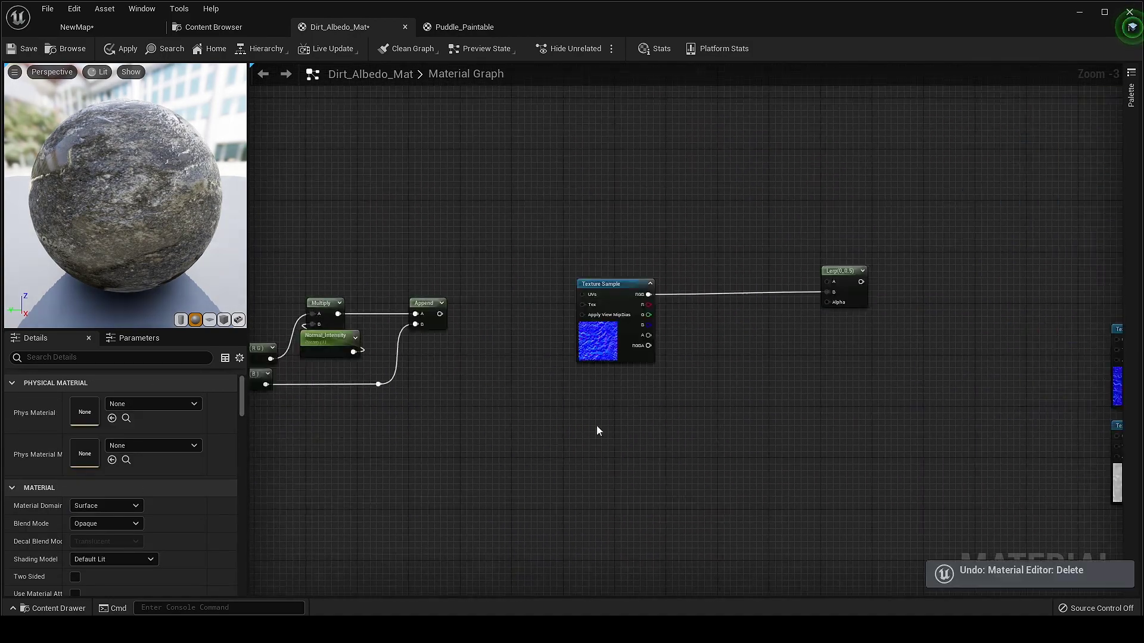
Delete the pasted ground normal Texture Sample, and feed the Append into the Lerp's A input and the Dirt_Normal texture into B
click(614, 334)
key(Delete)
right_drag(596, 426, 698, 457)
drag(542, 348, 1058, 338)
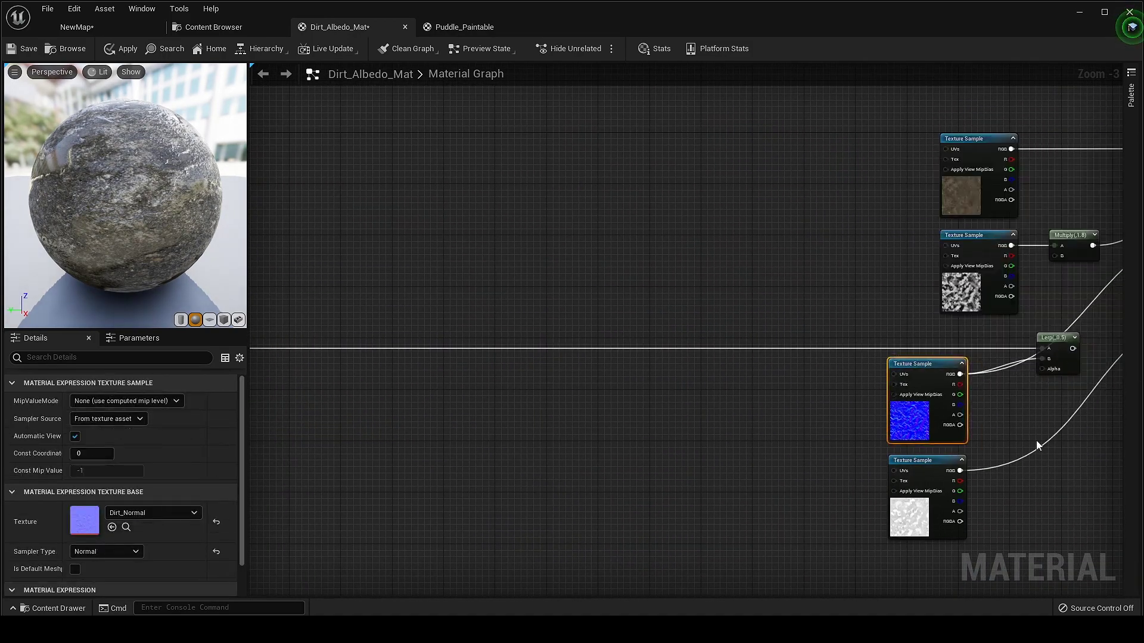
Connect the Lerp's output to the material's Normal input and shift the Lerp slightly
right_drag(1036, 441, 864, 503)
drag(900, 409, 1050, 292)
drag(884, 399, 865, 406)
Move the pasted ripple nodes closer to the Dirt_Normal Lerp and apply the material
right_drag(381, 429, 1037, 367)
drag(257, 316, 886, 525)
right_drag(886, 525, 588, 545)
drag(563, 365, 935, 366)
click(120, 49)
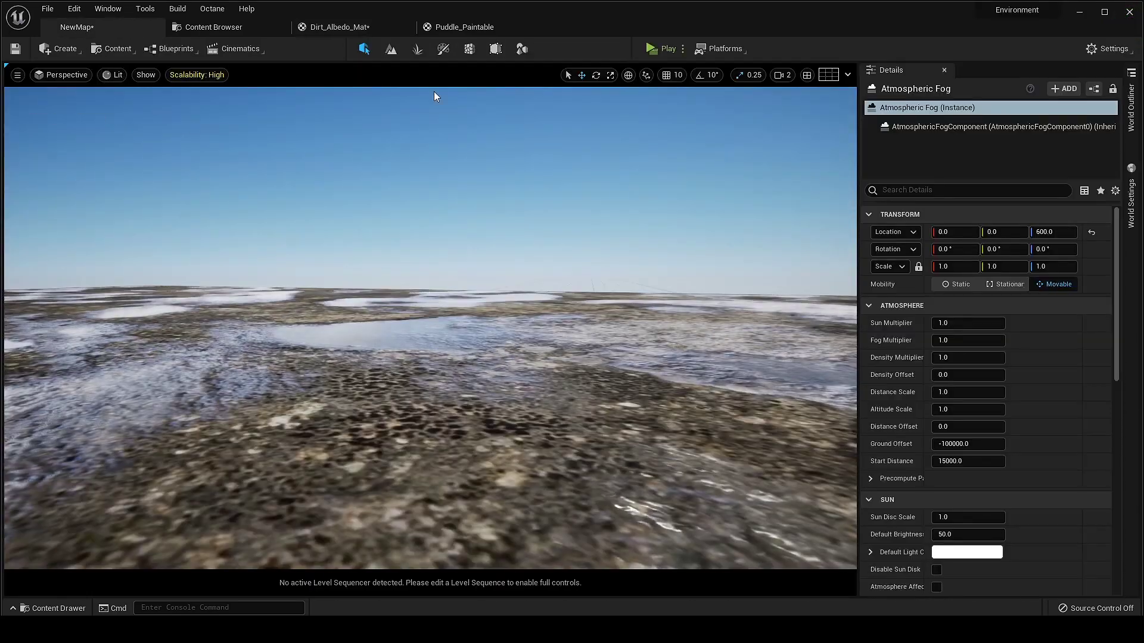
Close the Puddle_Paintable editor and shift the group of ripple nodes in Dirt_Albedo_Mat a little further toward the Lerp
click(462, 25)
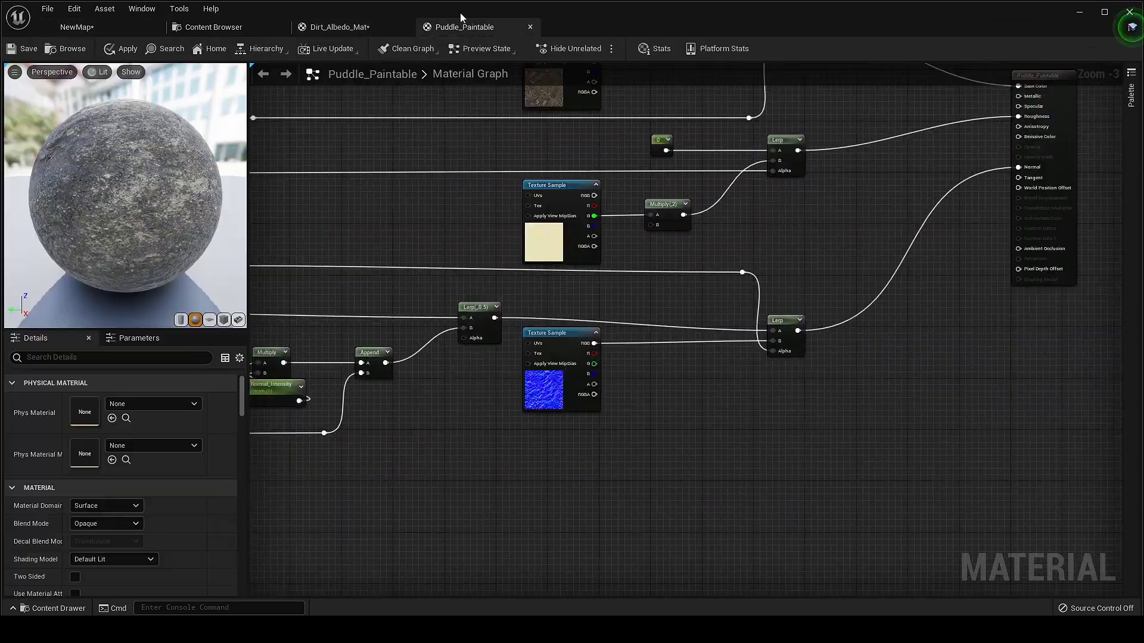
click(530, 27)
right_drag(983, 417, 559, 399)
click(799, 347)
right_drag(572, 446, 671, 428)
drag(671, 531, 257, 310)
drag(613, 334, 684, 337)
click(685, 394)
right_drag(597, 491, 873, 496)
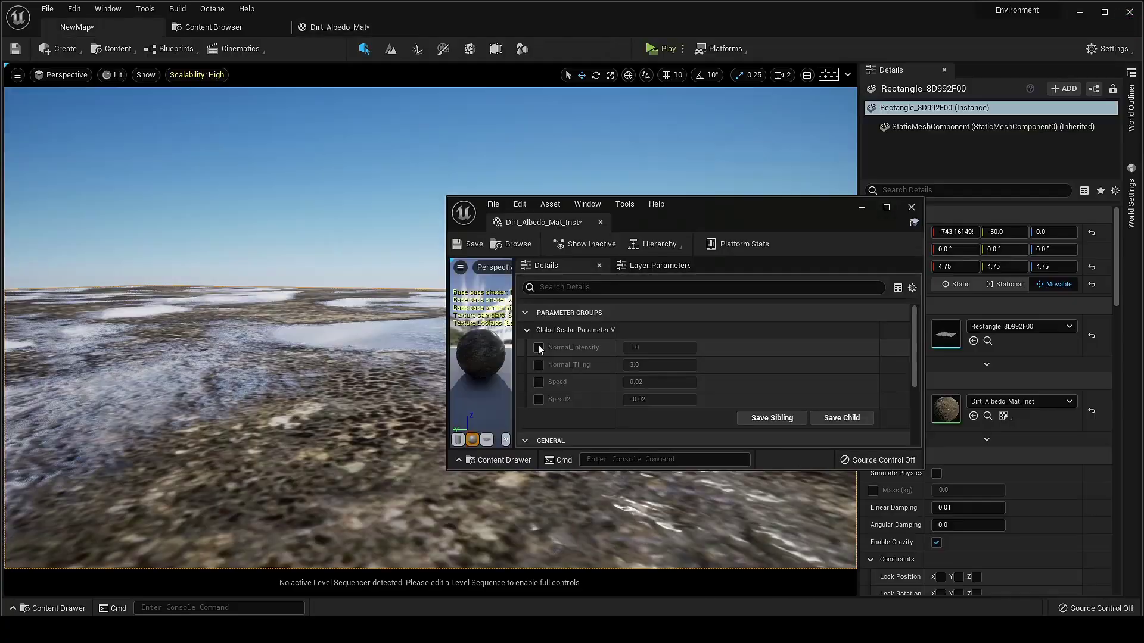
Override Normal_Intensity with 4 and Normal_Tiling with 12 in Dirt_Albedo_Mat_Inst
click(538, 348)
click(674, 348)
text(4)
key(Return)
click(538, 366)
click(664, 365)
text(12)
key(Return)
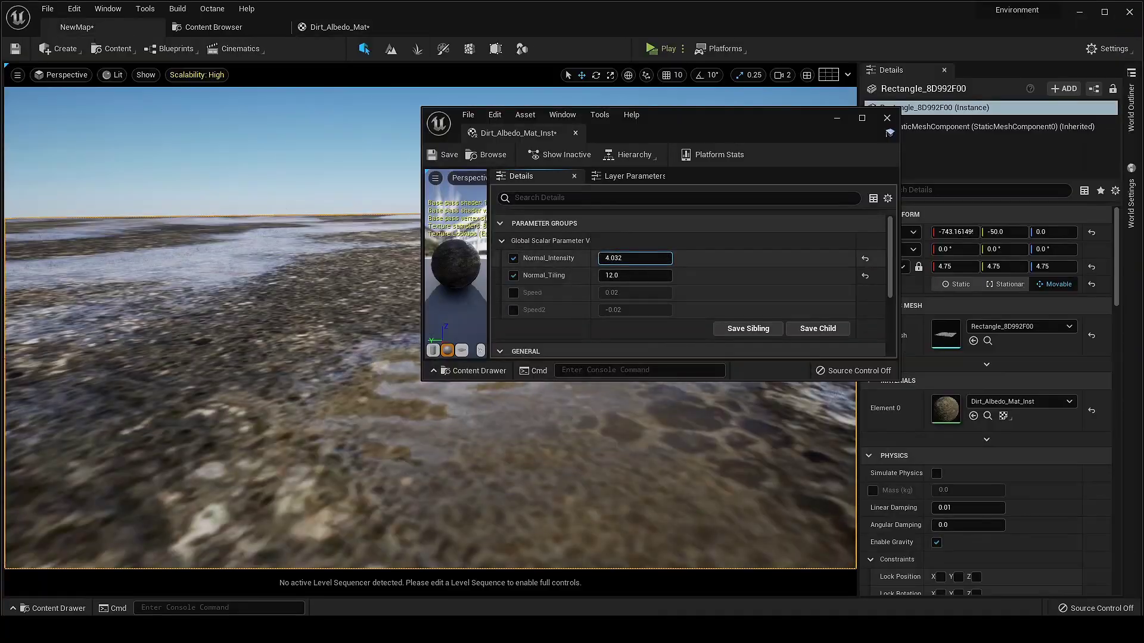
Raise Normal_Intensity to about 27.56, inspect the ground, and move the instance editor window aside
drag(636, 258, 667, 259)
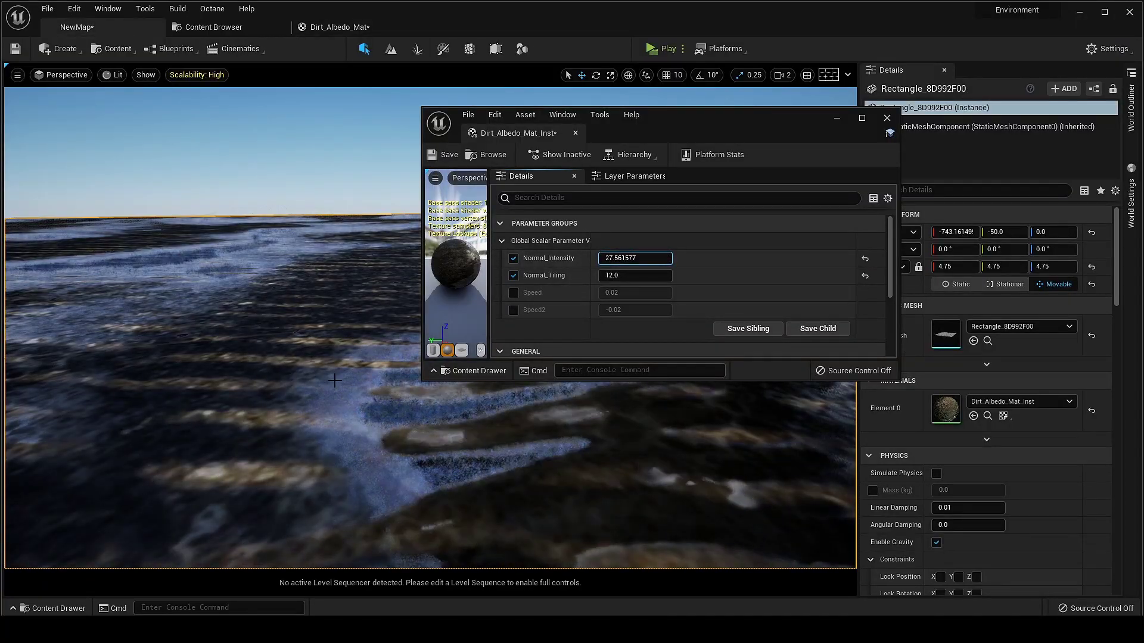
right_drag(334, 381, 288, 287)
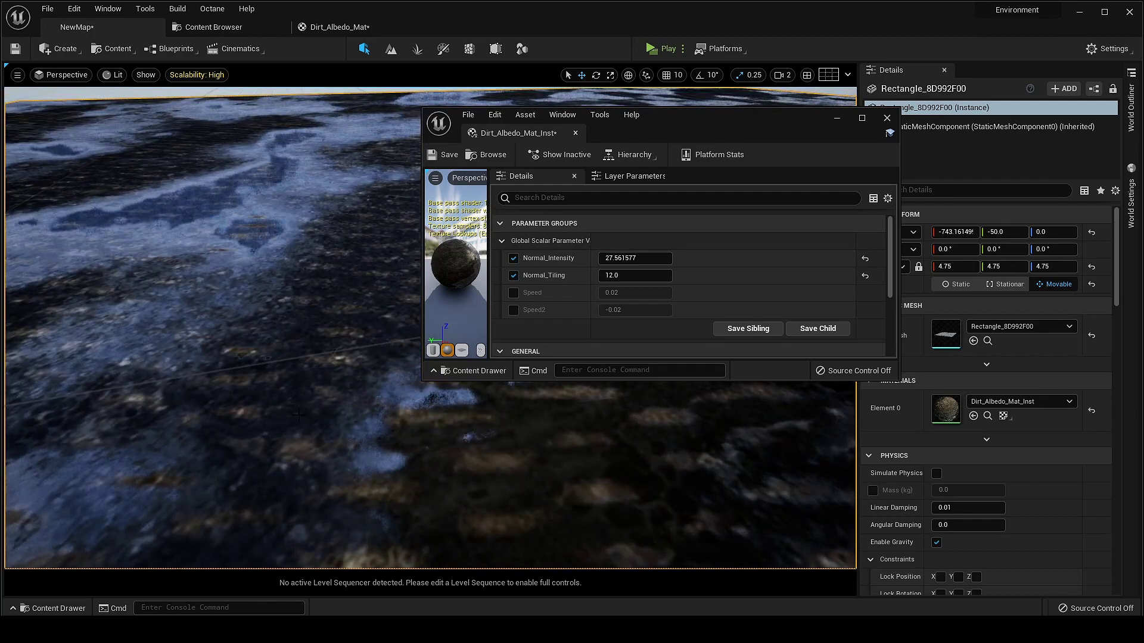
drag(691, 118, 1071, 193)
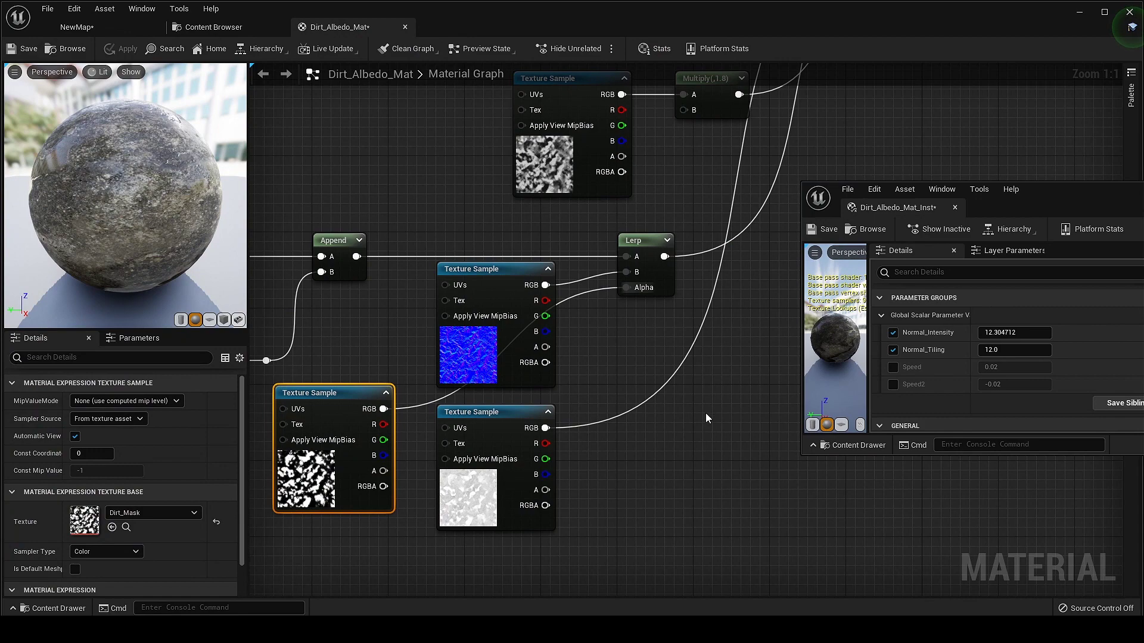
Move the Dirt_Mask texture sample out beside the other texture samples, below the Lerp node
right_drag(705, 413, 725, 376)
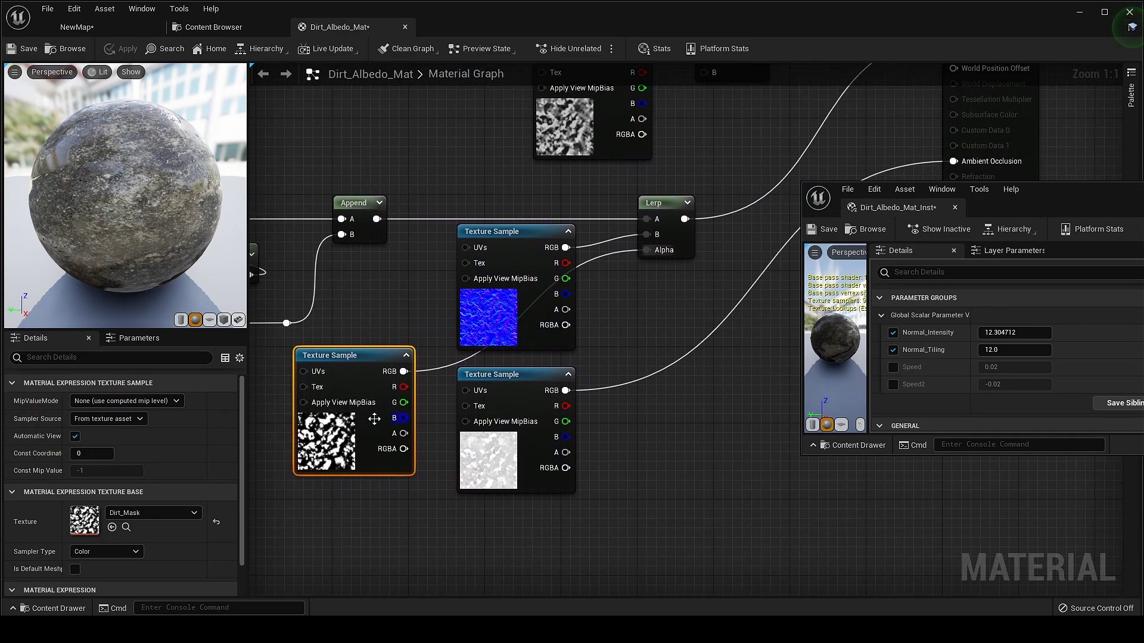
drag(323, 433, 629, 478)
right_drag(597, 338, 517, 393)
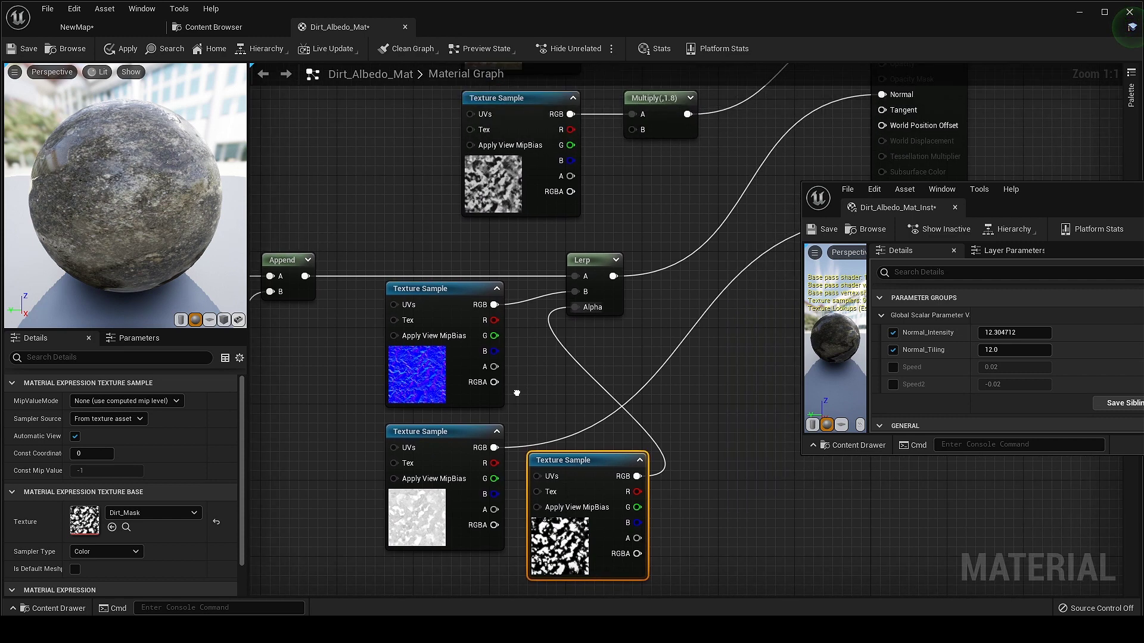
Insert a OneMinus node between the Dirt_Mask sample's RGB output and the Lerp's Alpha input, and apply the material
drag(687, 478, 691, 477)
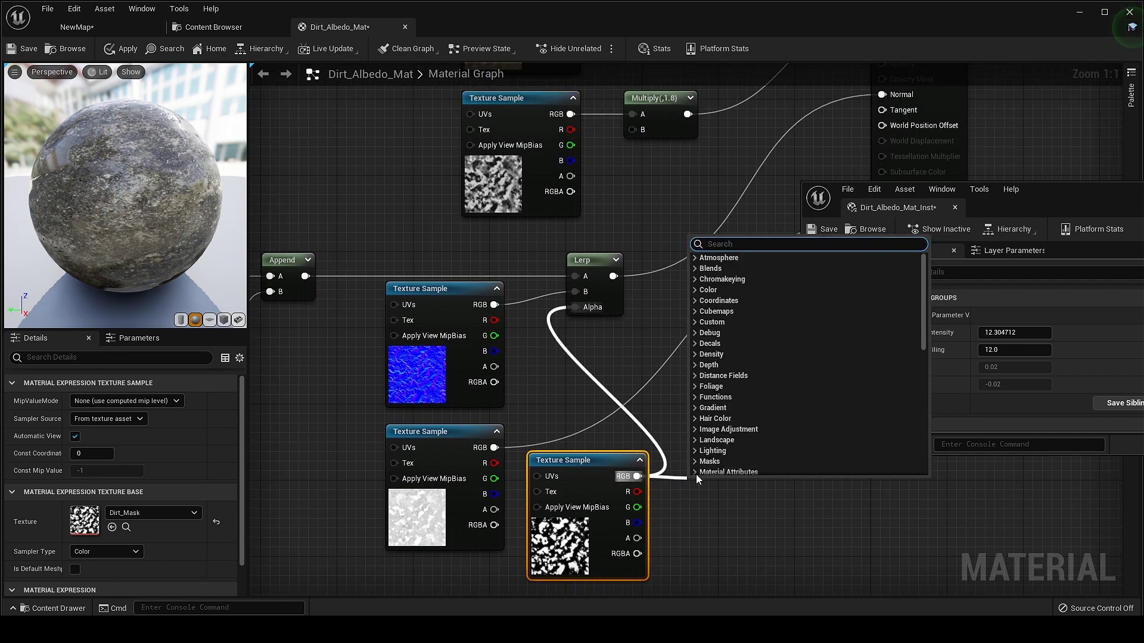
text(one)
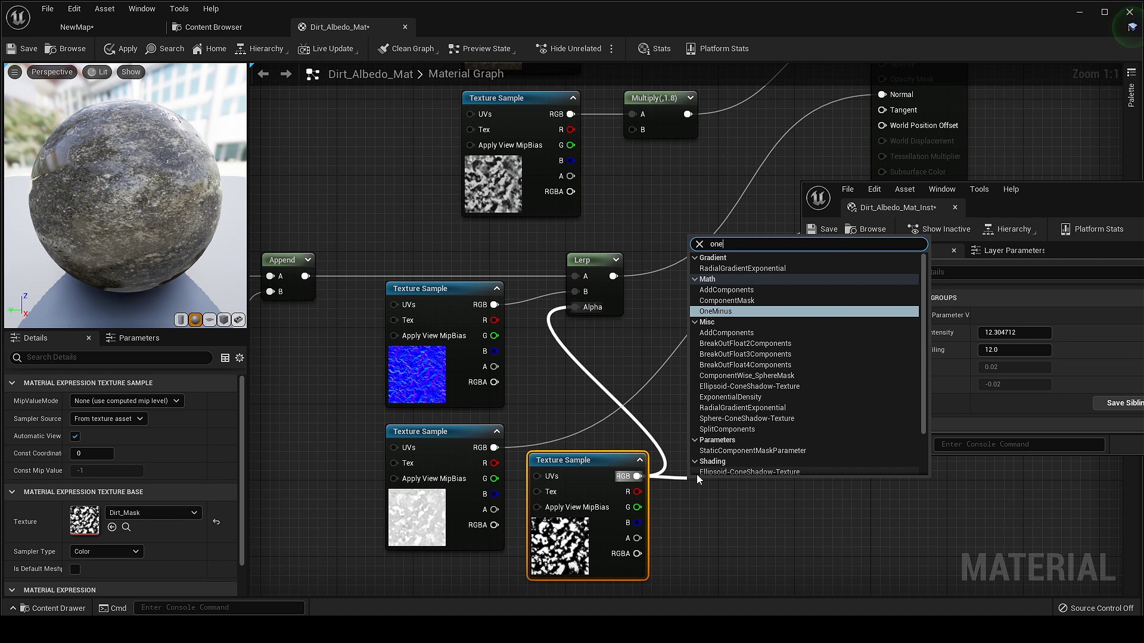
key(Return)
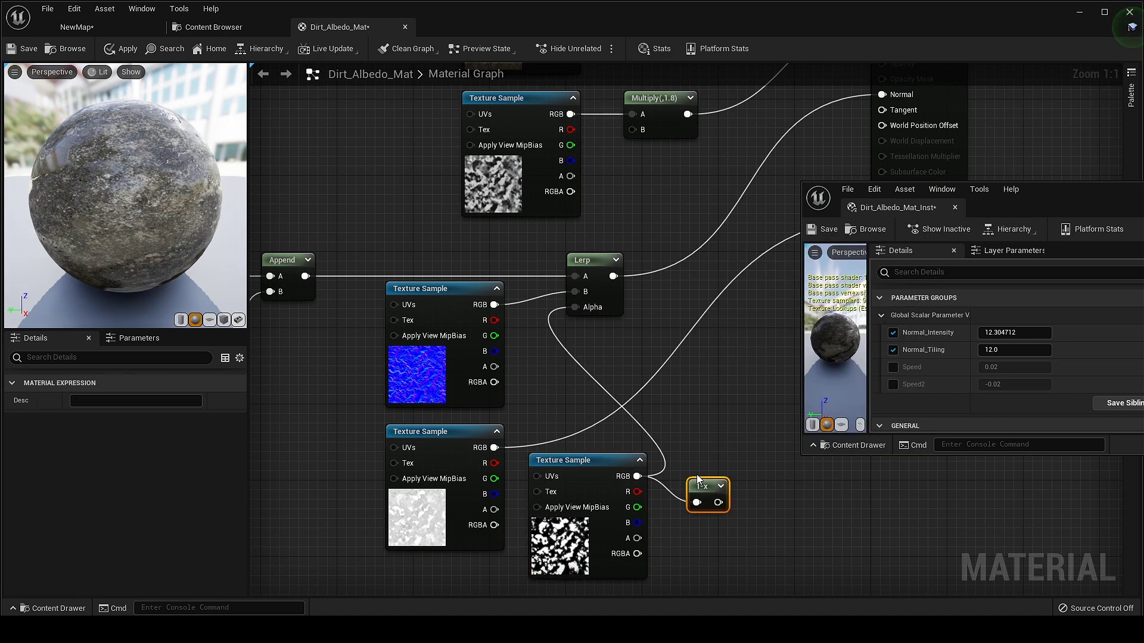
drag(717, 502, 575, 307)
drag(684, 432, 684, 442)
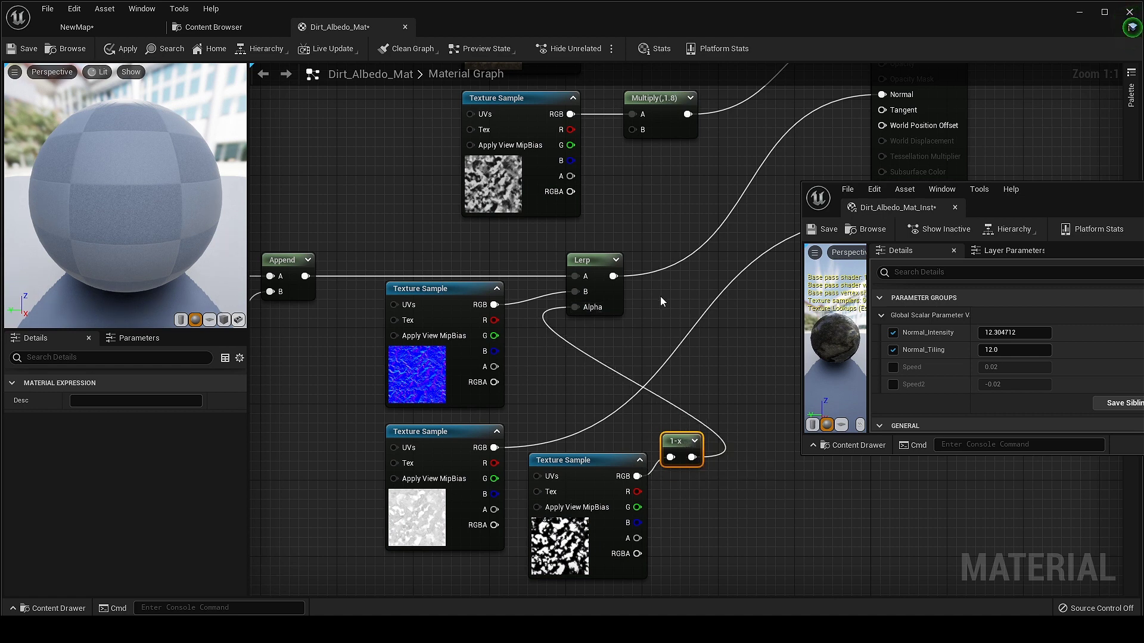
click(120, 48)
Return to the NewMap level and set Normal_Intensity to 1 and Normal_Tiling to 17 in Dirt_Albedo_Mat_Inst
click(105, 27)
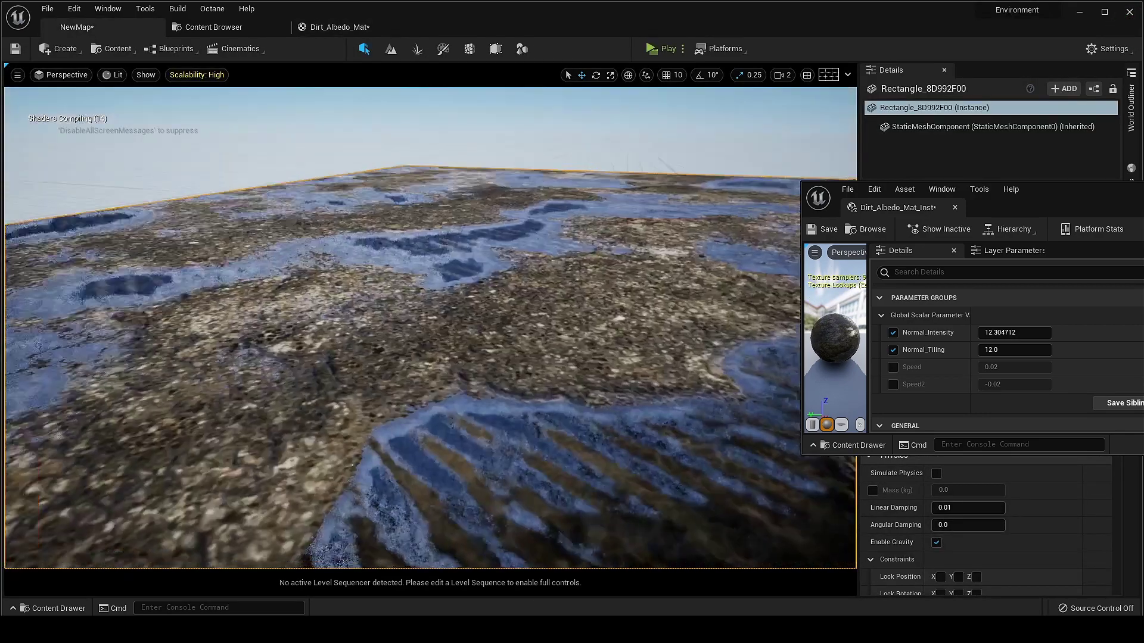
right_drag(430, 328, 185, 322)
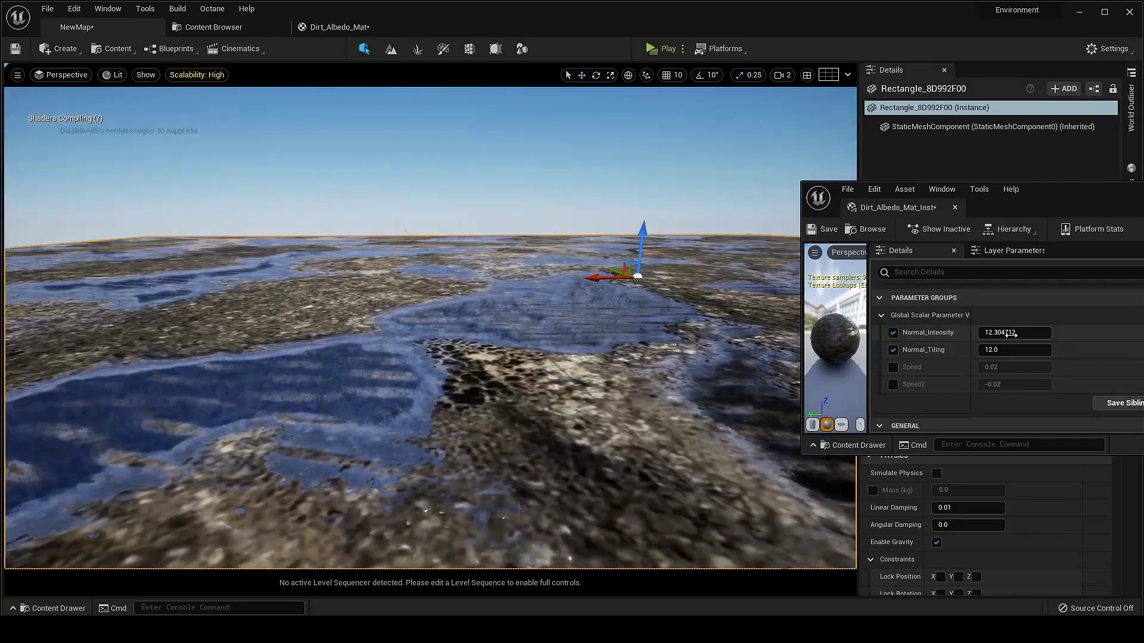
click(1008, 334)
text(1)
key(Return)
drag(1010, 350, 1039, 350)
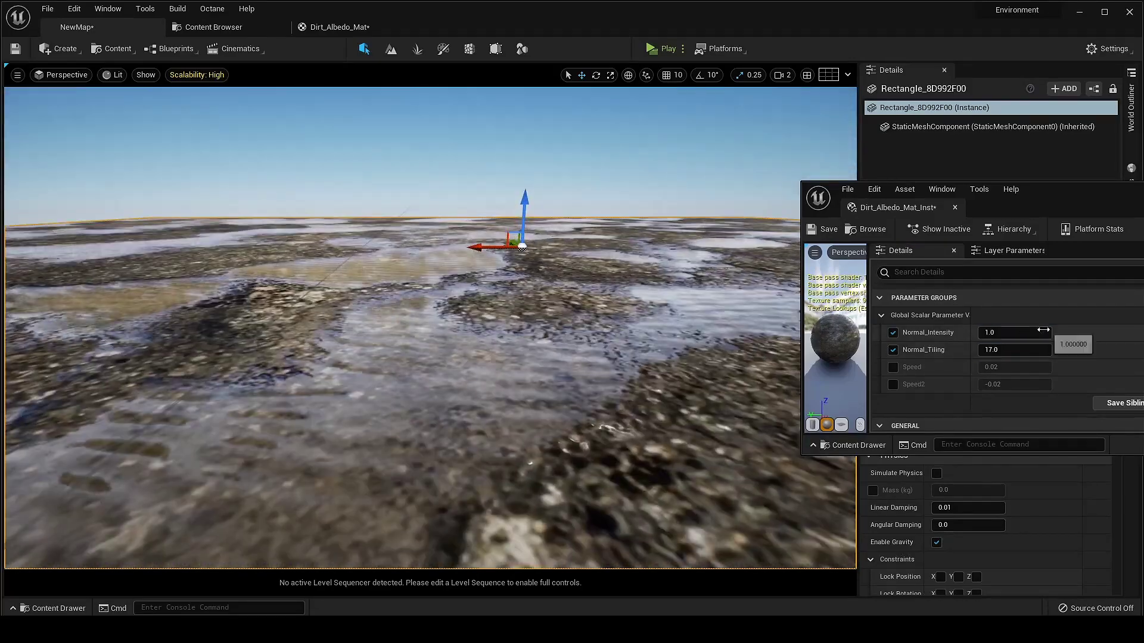
Set Normal_Intensity to 0.5 in Dirt_Albedo_Mat_Inst and re-aim the sunlight over the puddled ground
click(1041, 331)
text(0.5)
key(Return)
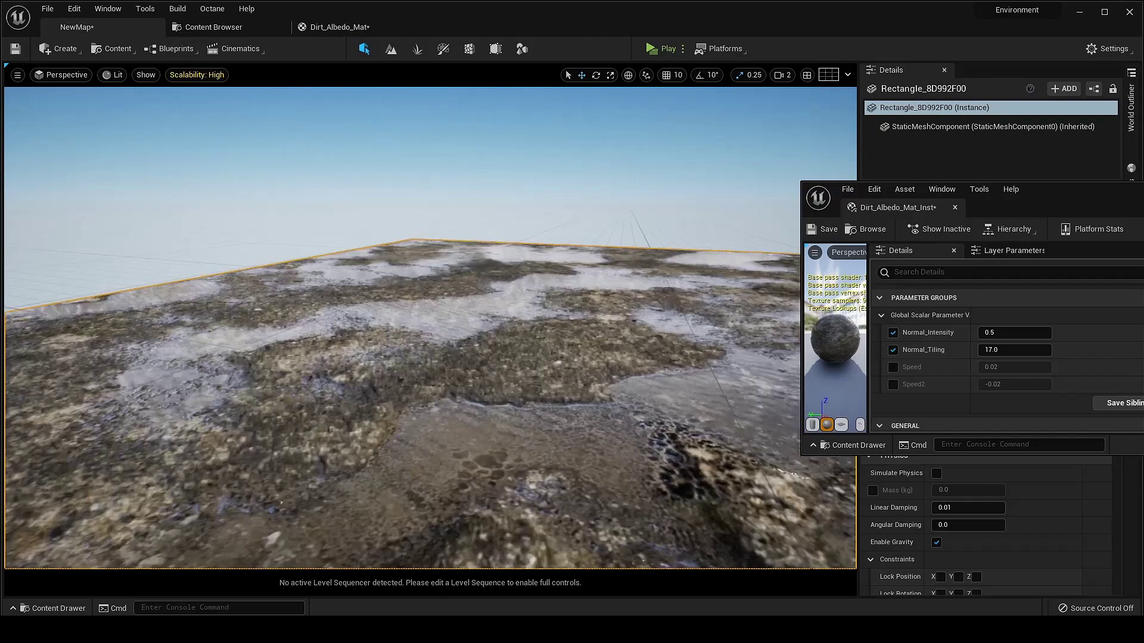
mouse_move(522, 381)
right_down()
mouse_move(590, 418)
mouse_move(522, 381)
right_up()
key(ctrl+l)
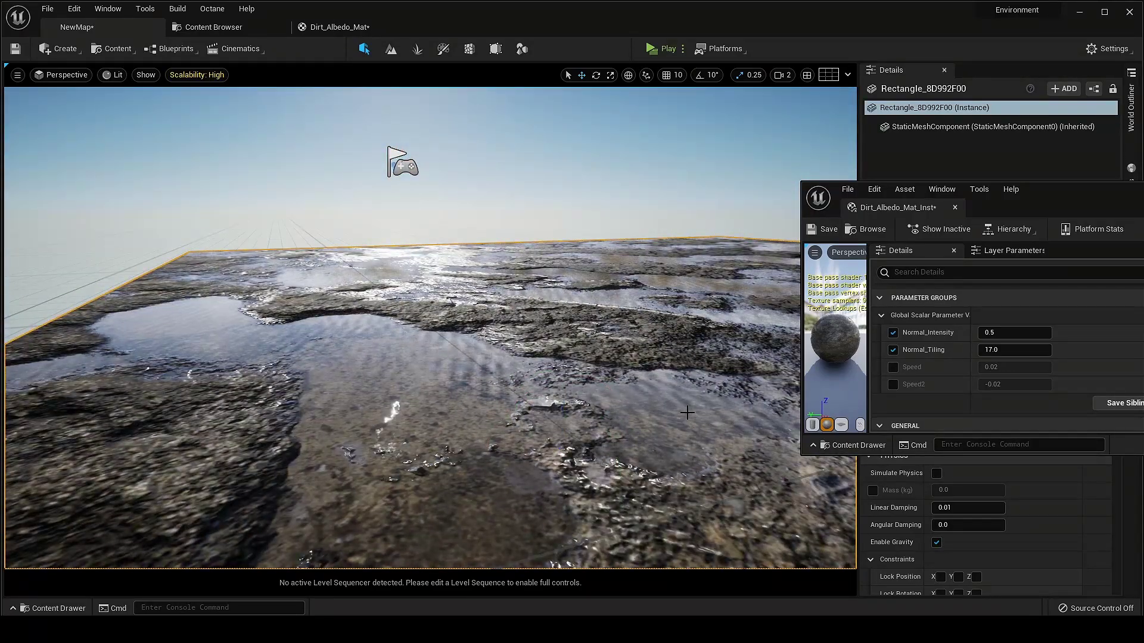
mouse_move(580, 393)
right_down()
mouse_move(709, 390)
mouse_move(584, 390)
right_up()
key(s)
key(a)
key(d)
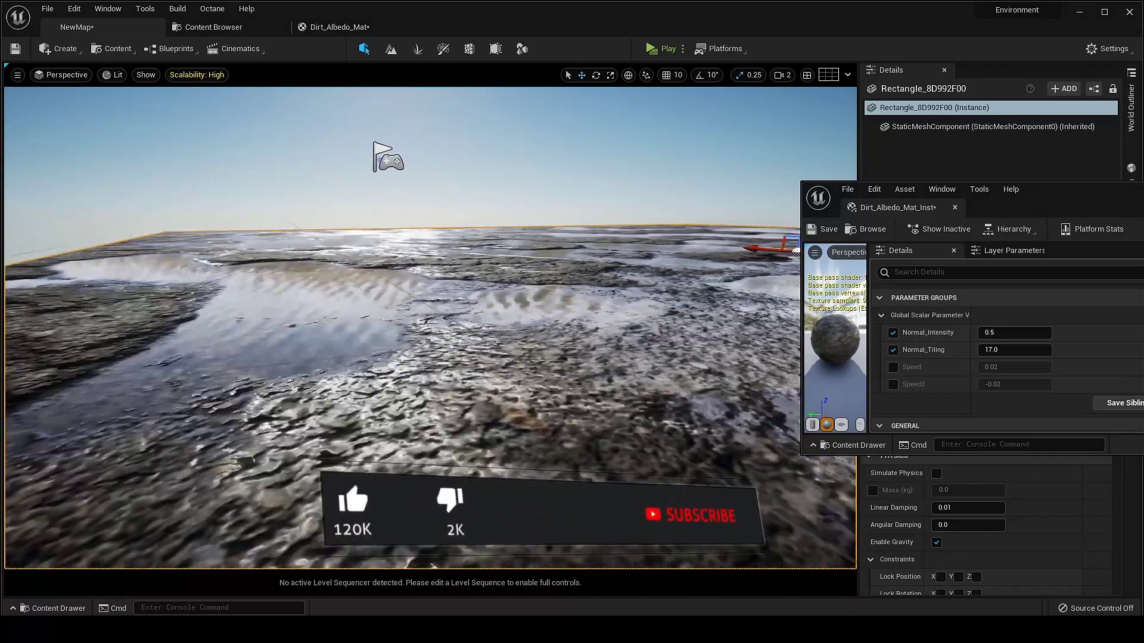
right_drag(721, 382, 819, 392)
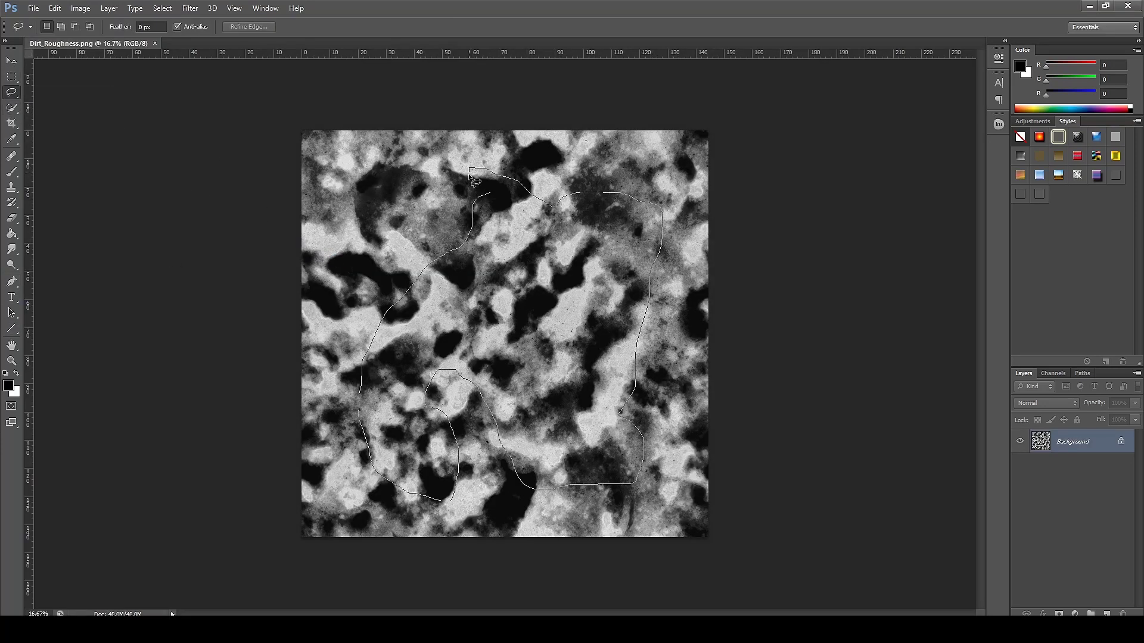
In Photoshop, feather the lasso selection on Dirt_Roughness.png heavily with Refine Edge, output as a selection
click(247, 28)
drag(1006, 265, 1028, 264)
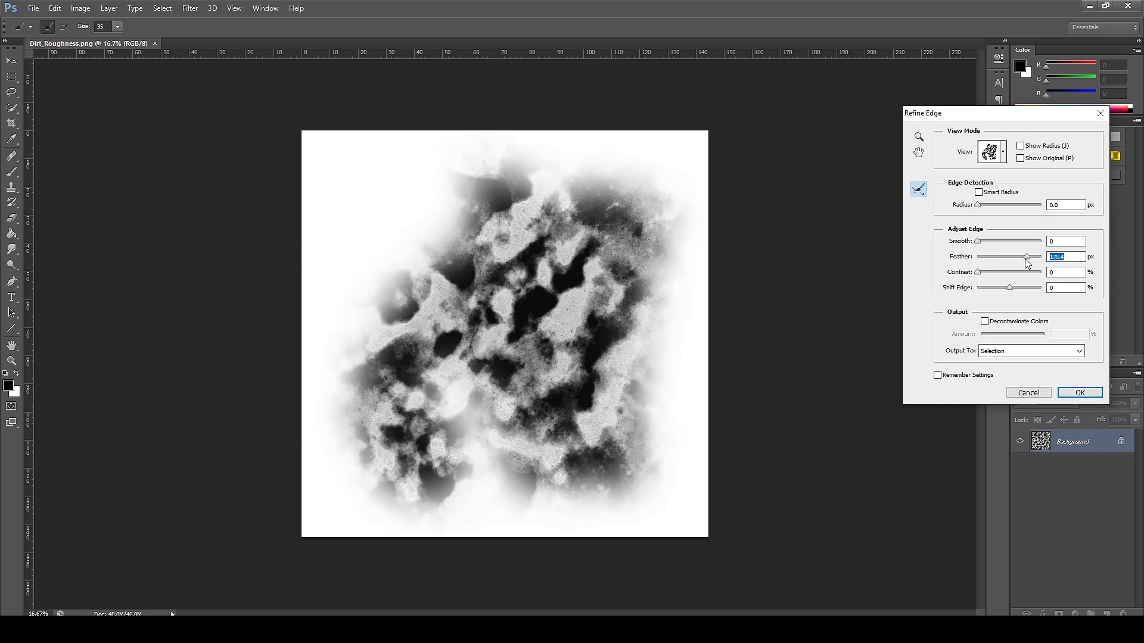
click(1086, 394)
right_click(539, 302)
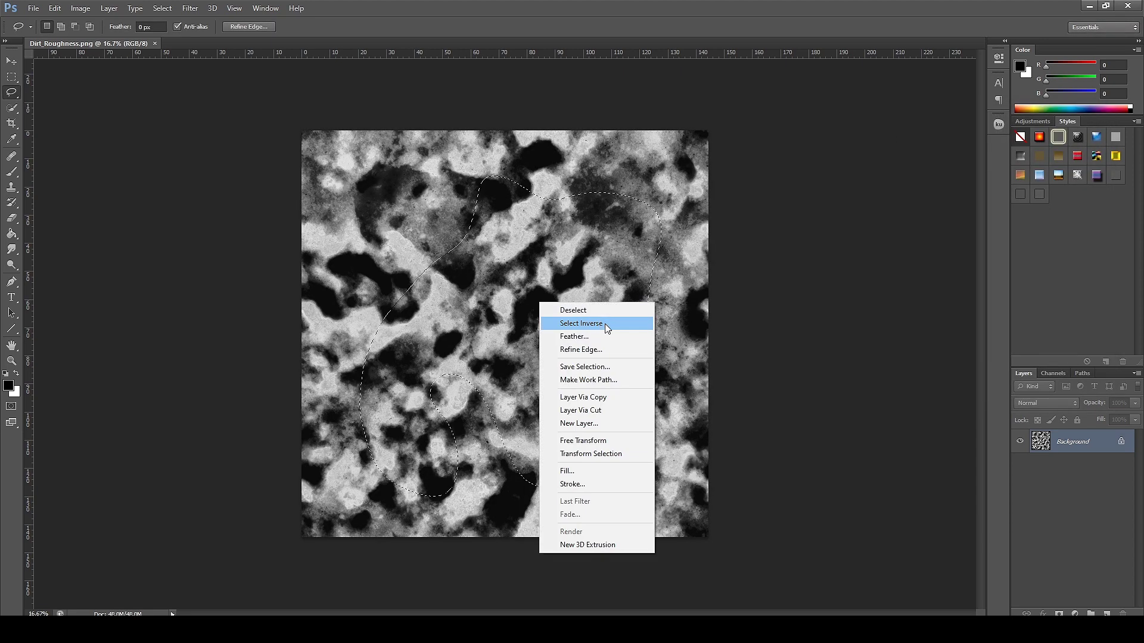
click(606, 326)
click(1059, 614)
key(ctrl+z)
right_click(657, 324)
click(686, 347)
Add a layer mask from the feathered selection, load the mask as a selection and check the image channels
click(1058, 614)
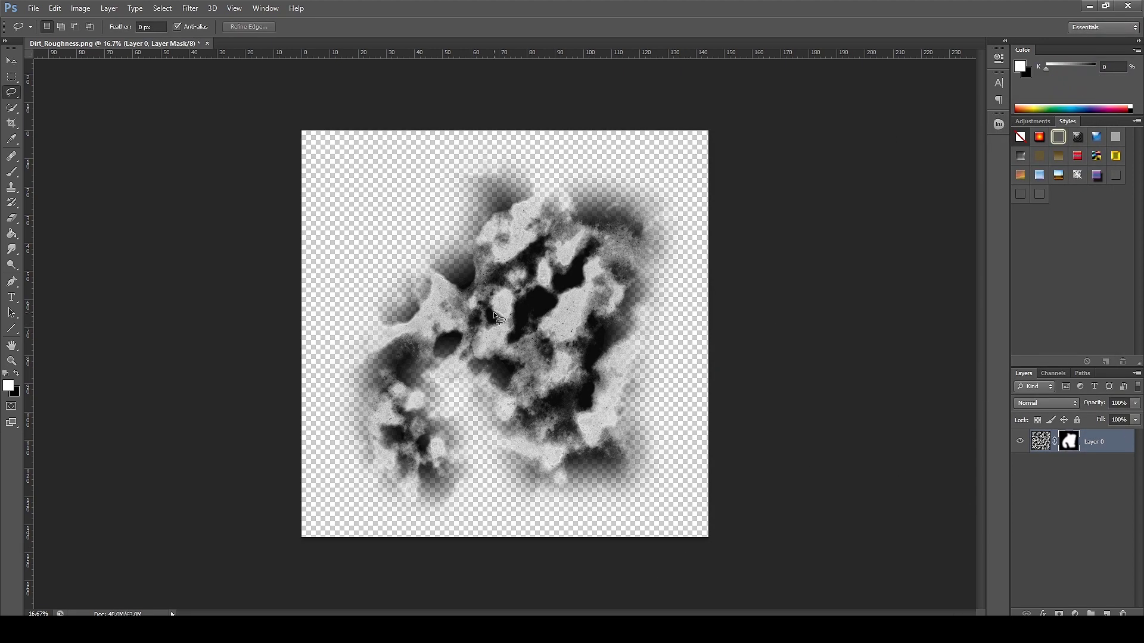
ctrl+click(1061, 443)
click(1054, 373)
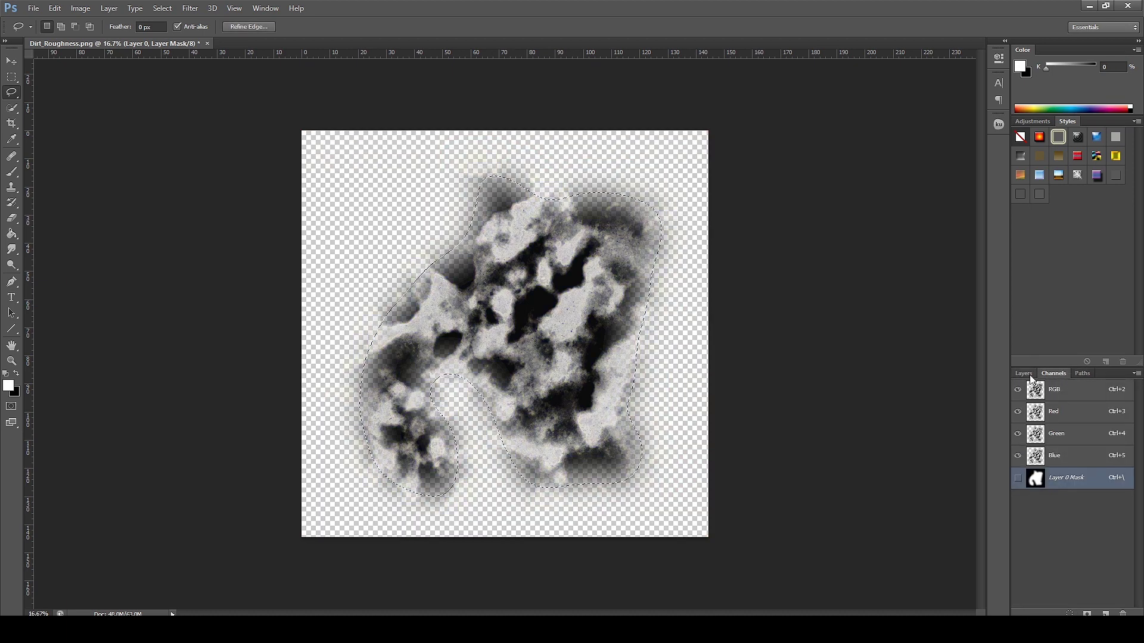
click(1023, 374)
Save the masked roughness image as a PNG named Dirt_Puddle in the Dirt folder
key(ctrl+shift+s)
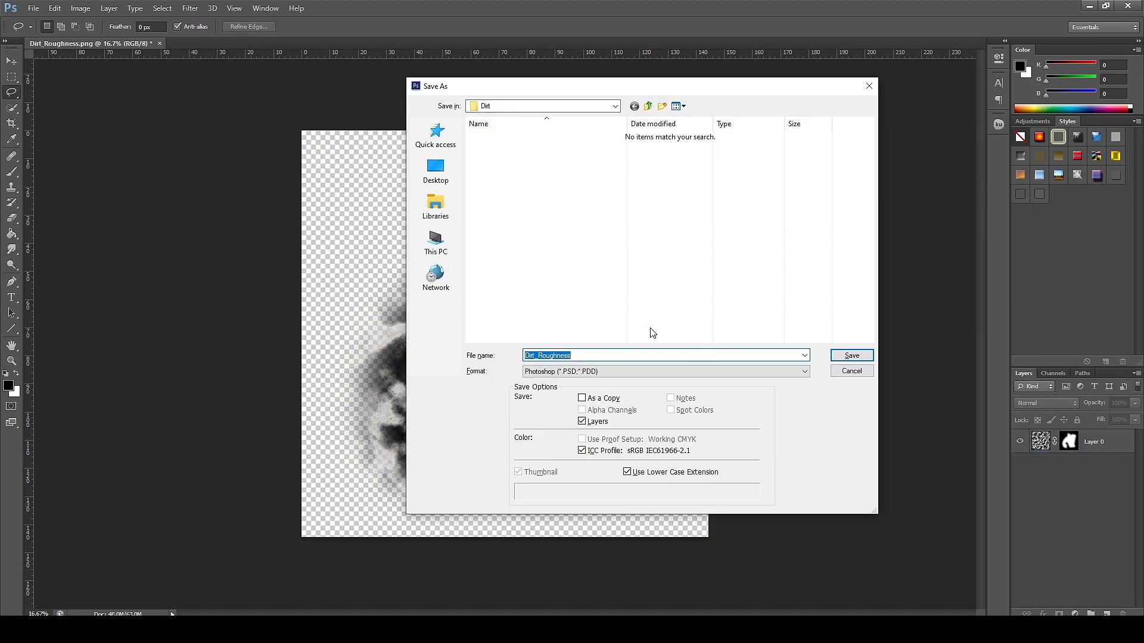
click(596, 371)
click(542, 514)
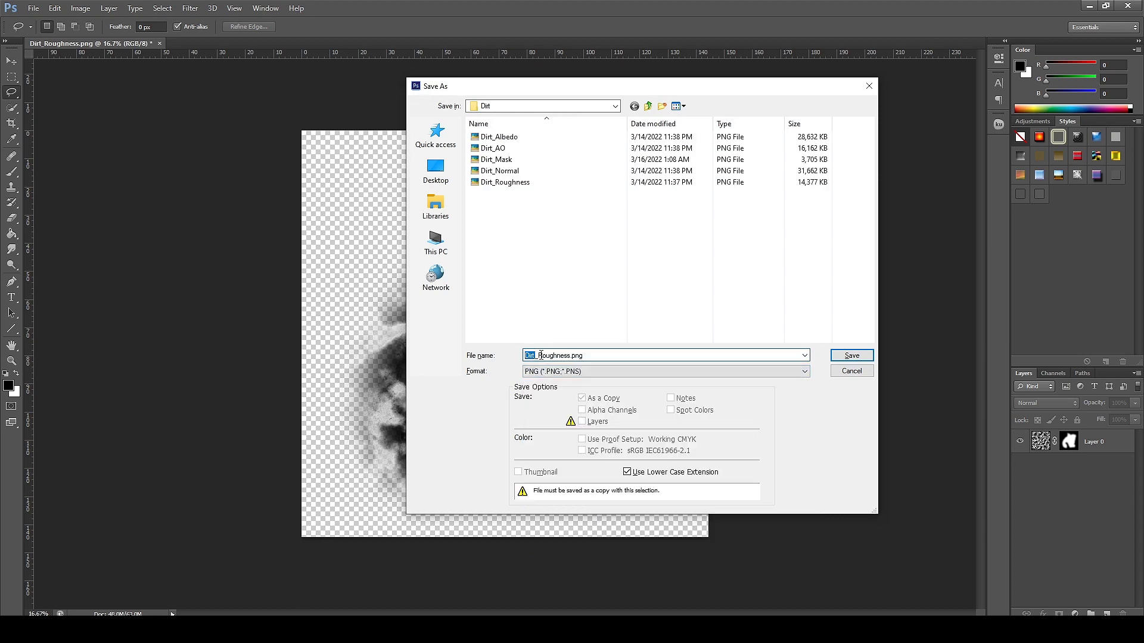
key(Return)
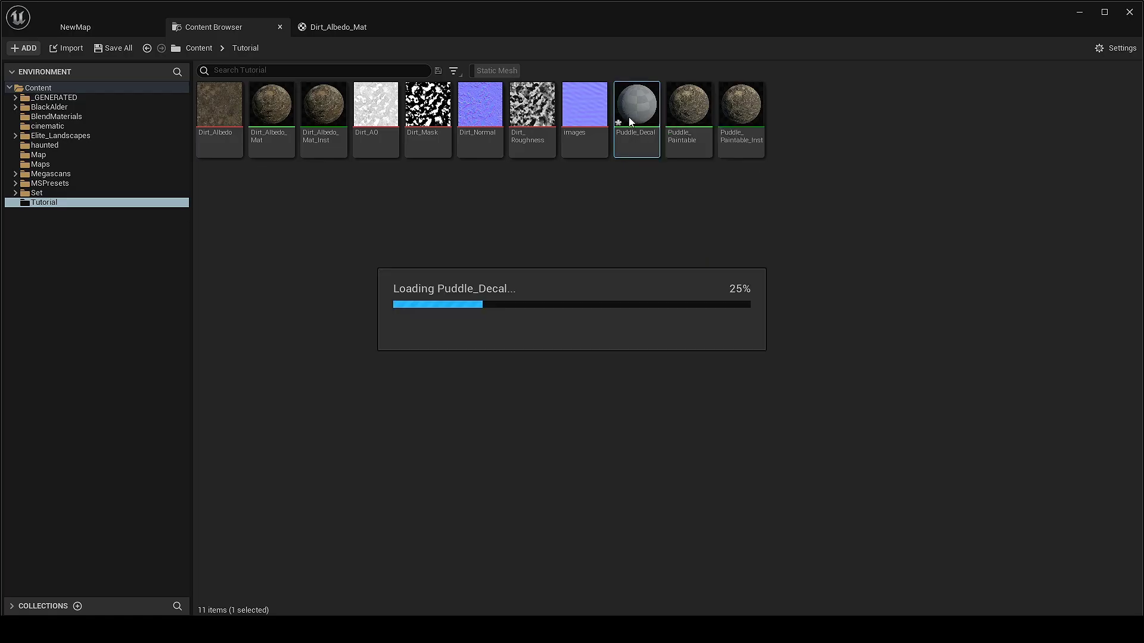
In Unreal Engine, set Puddle_Decal to Translucent Blend Mode, Deferred Decal Material Domain and DBuffer Translucent Roughness Decal Blend Mode
right_drag(441, 235, 562, 199)
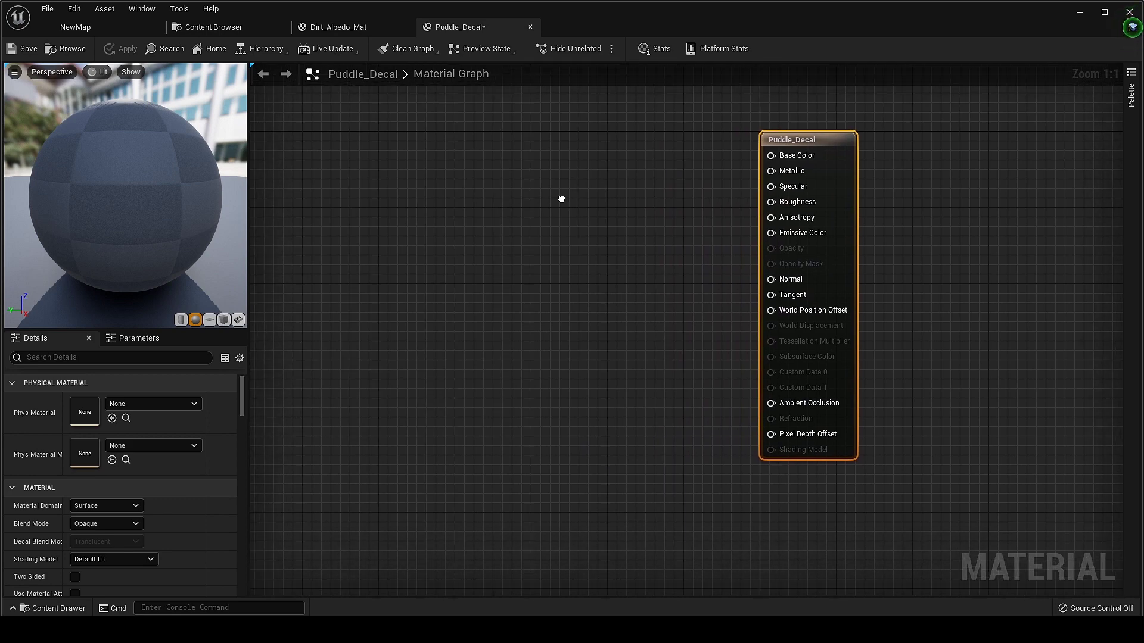
click(122, 528)
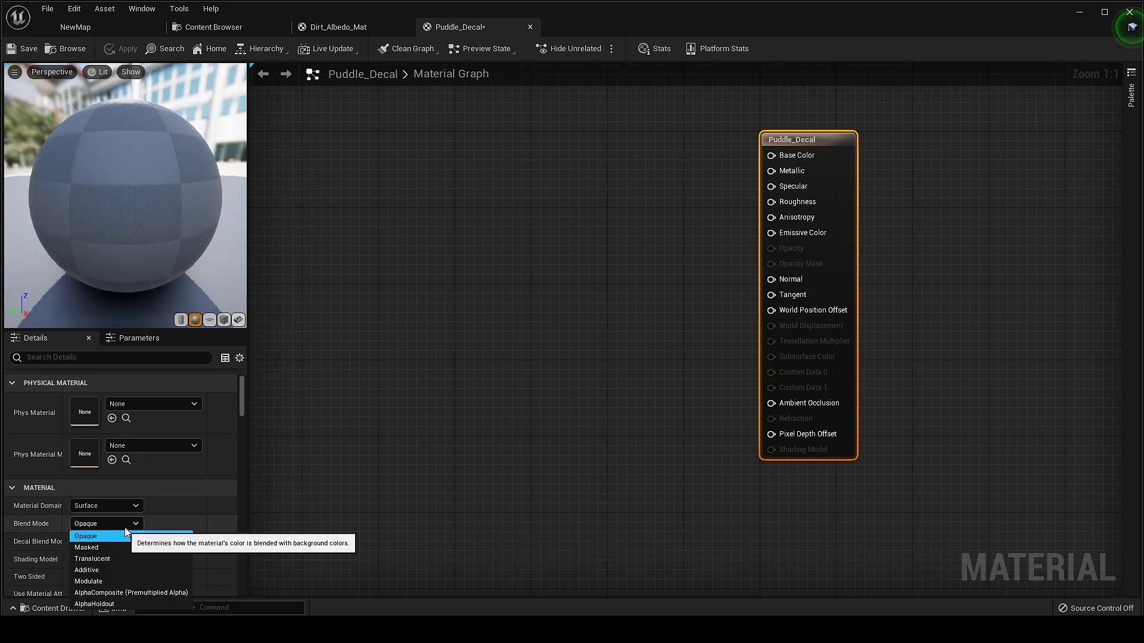
click(89, 559)
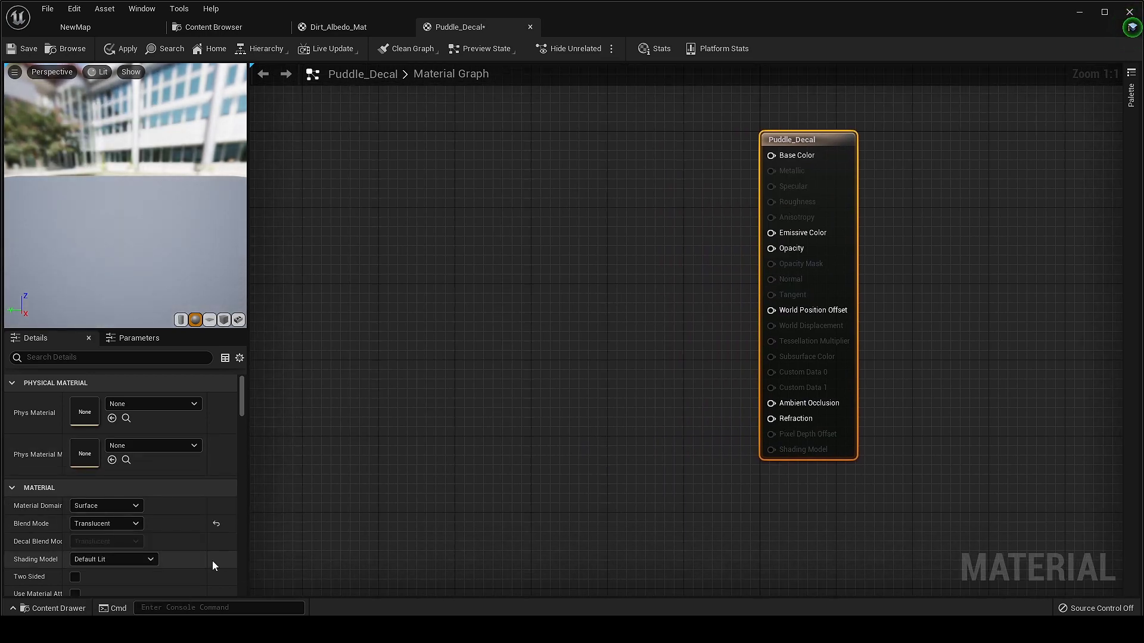
click(107, 507)
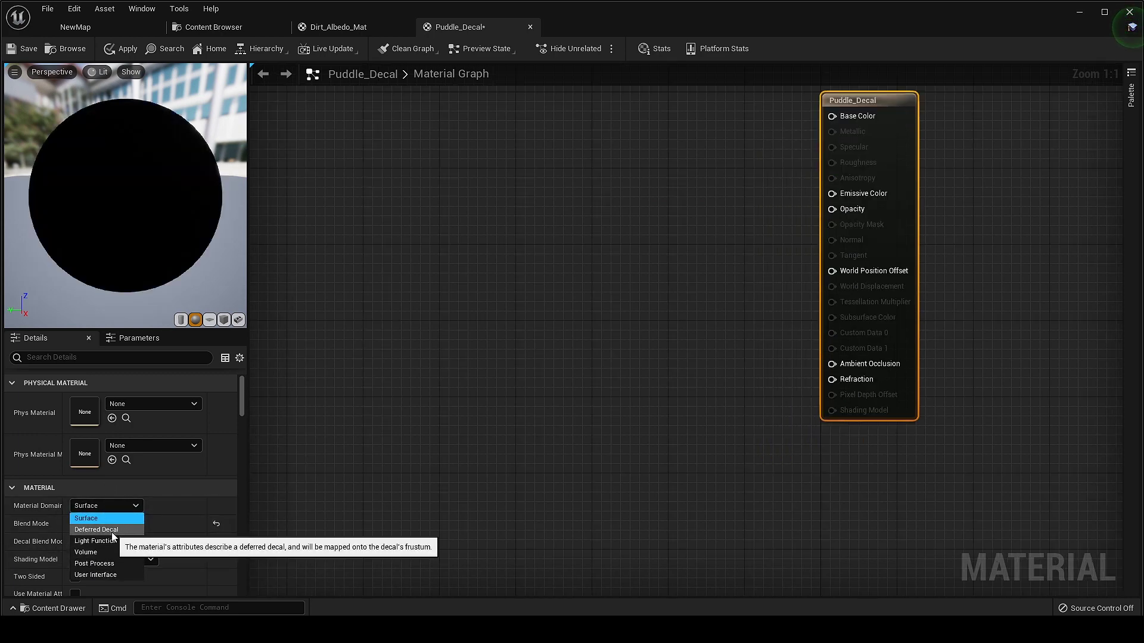
click(104, 530)
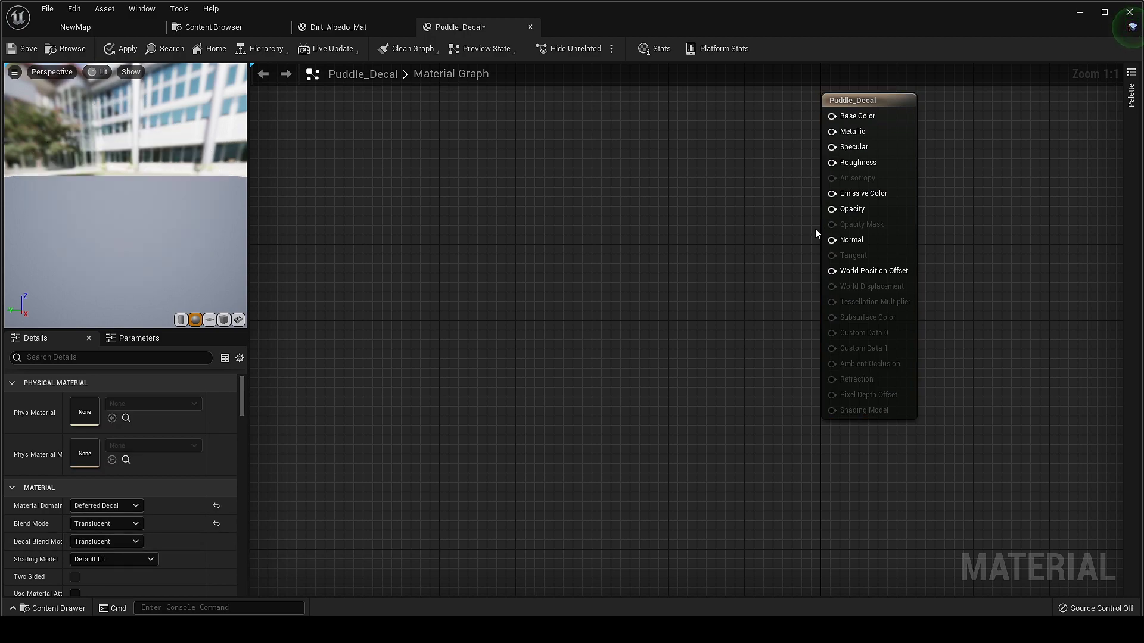
right_drag(619, 239, 561, 301)
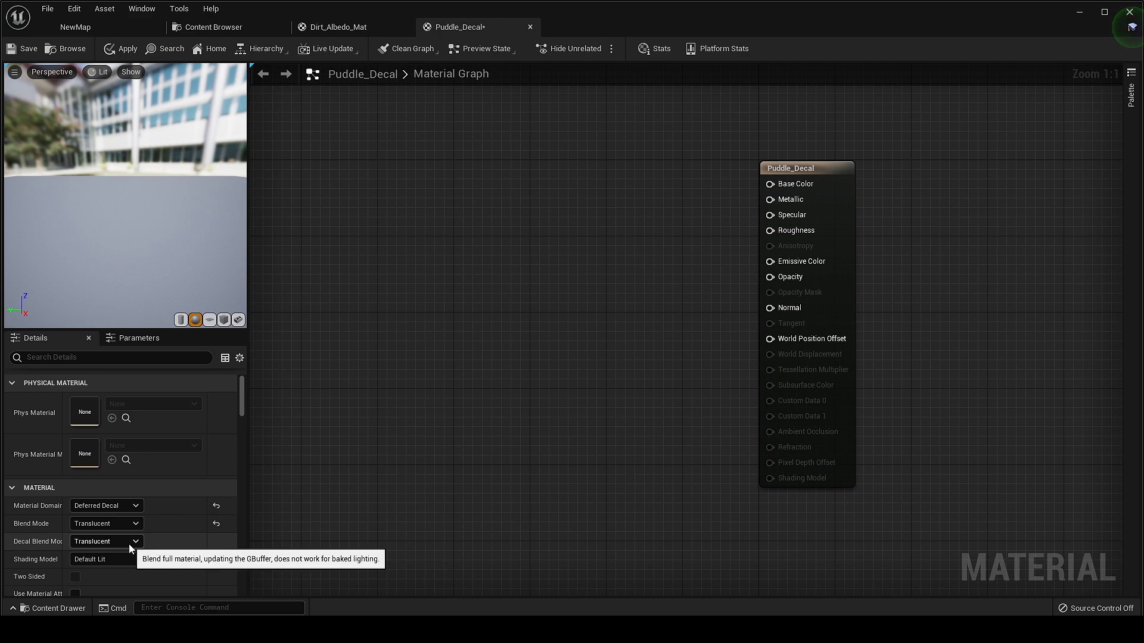
click(91, 542)
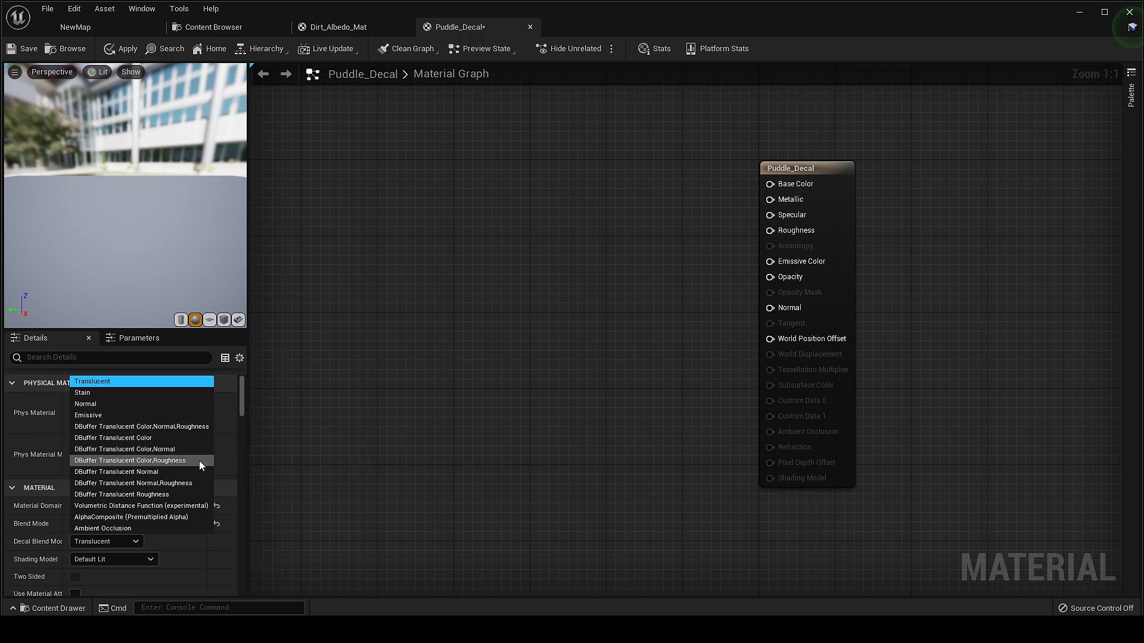
click(188, 497)
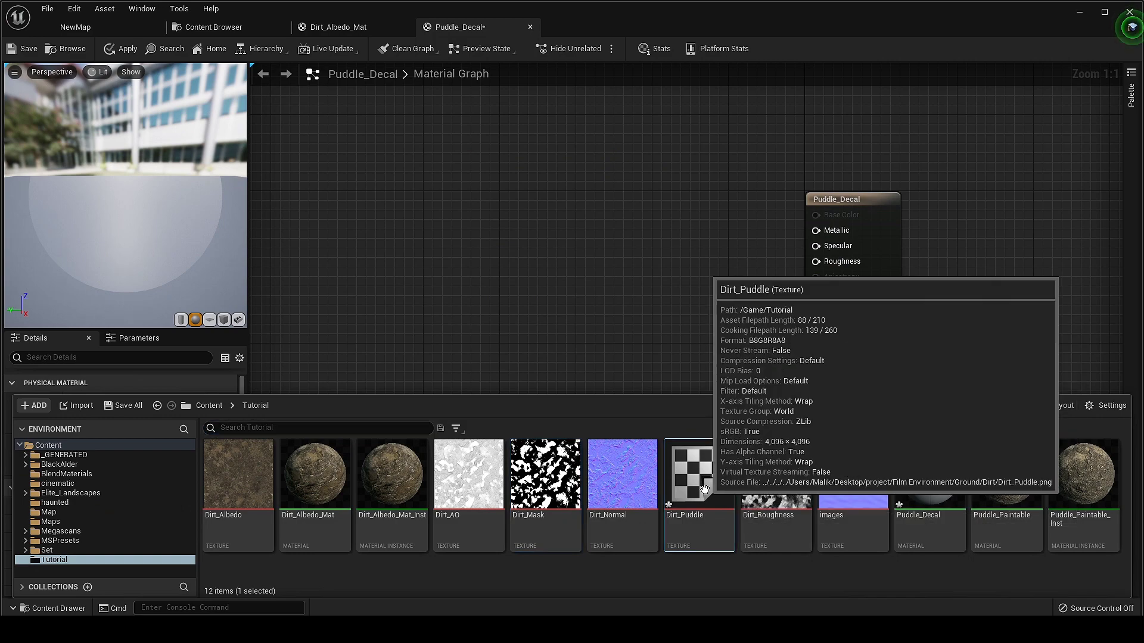
Bring the Dirt_Puddle texture into the Puddle_Decal graph, wiring its RGB to Roughness and its alpha to Opacity
double_click(705, 489)
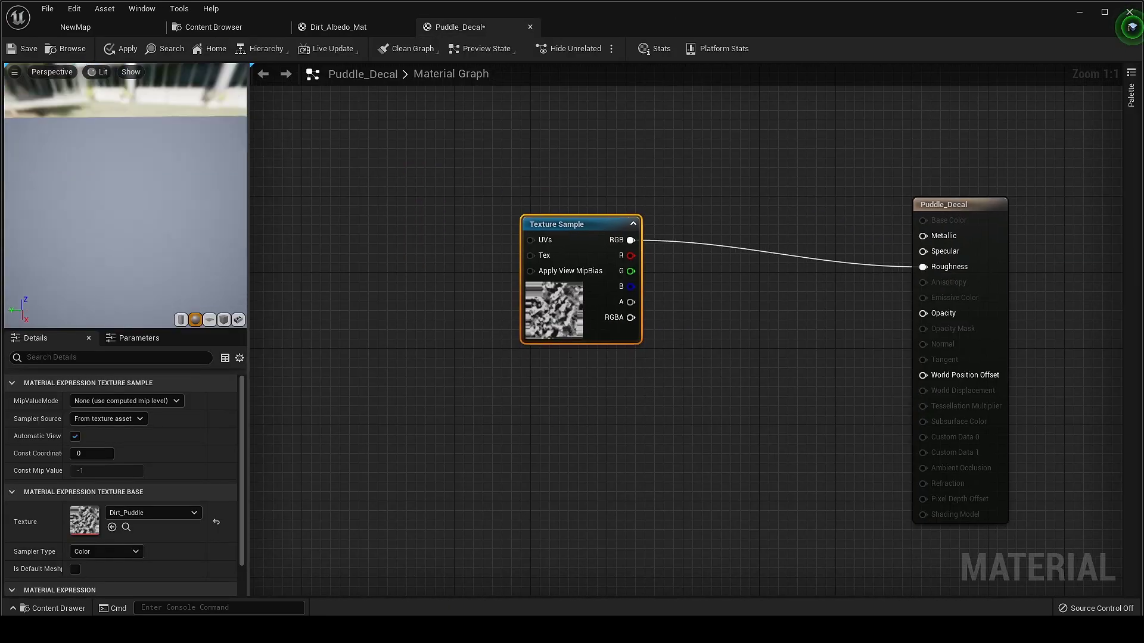
drag(630, 302, 922, 313)
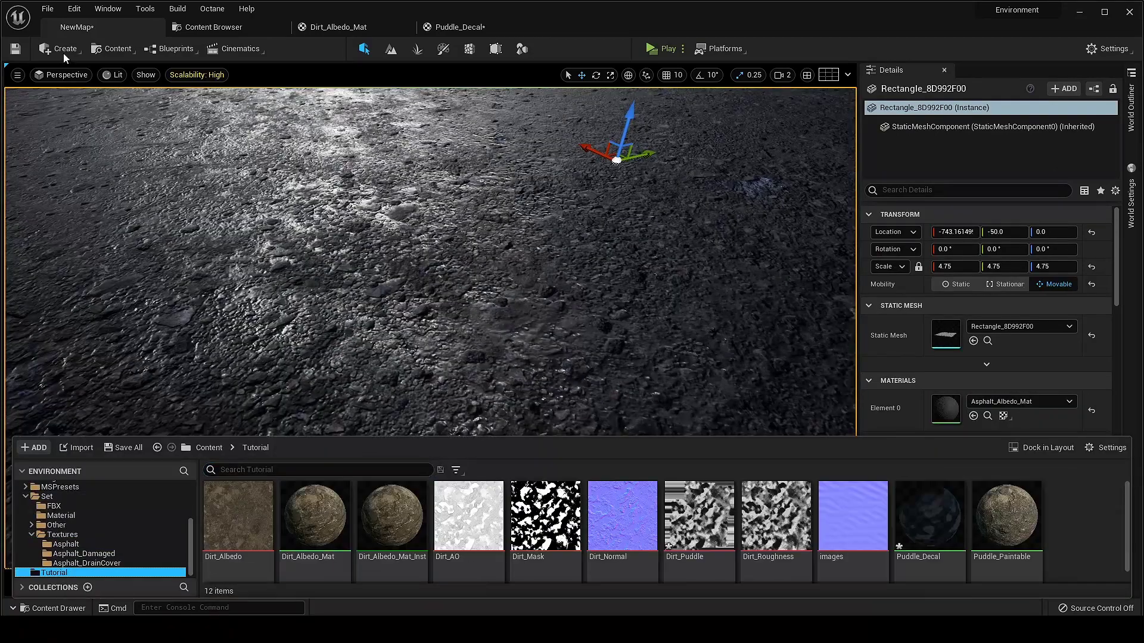
Find the Decal class among all actor classes and place a decal actor on the asphalt ground in NewMap
click(59, 49)
mouse_move(82, 135)
text(dec)
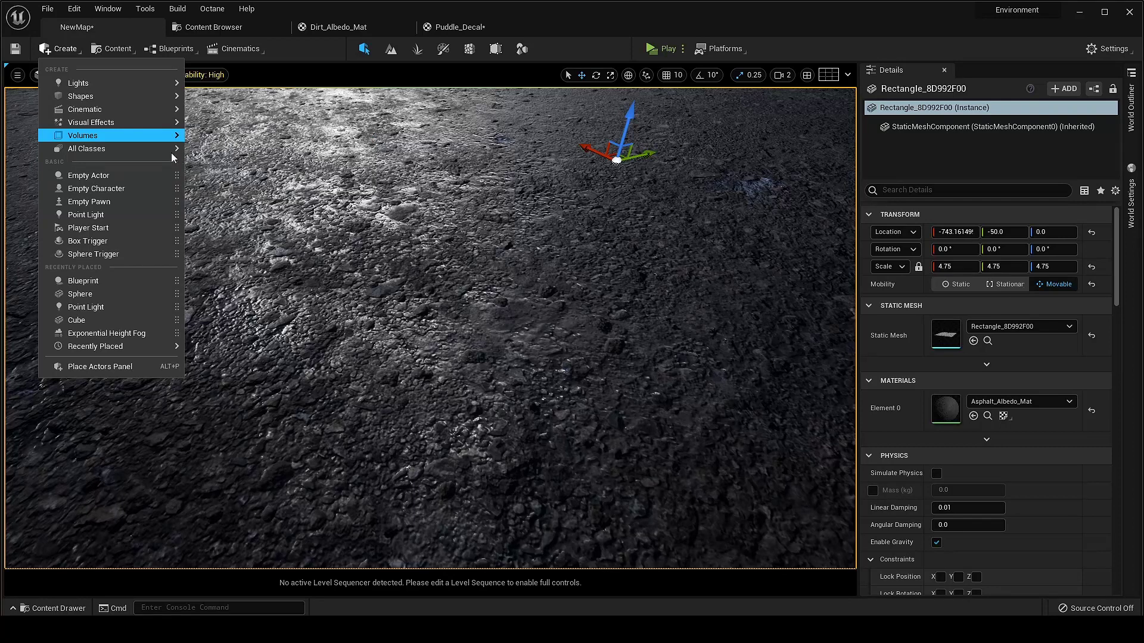
mouse_move(137, 147)
text(dec)
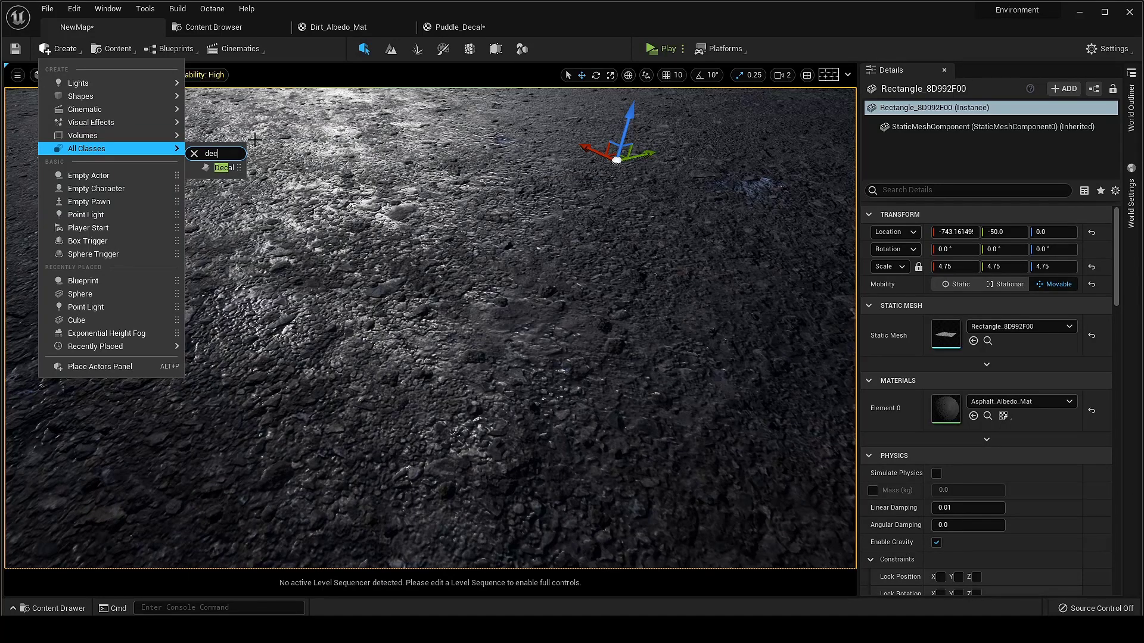
click(221, 167)
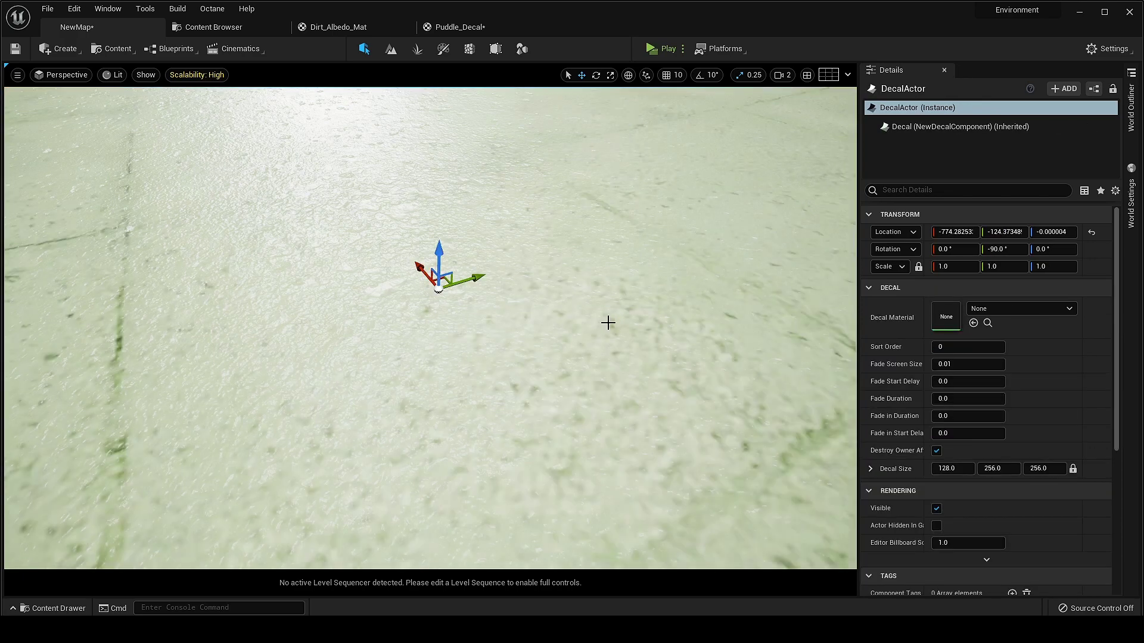
Move the decal actor across the ground plane to about X -748, Y -40
key(s)
mouse_move(609, 323)
right_down()
mouse_move(566, 301)
mouse_move(608, 320)
right_up()
right_drag(503, 261, 519, 261)
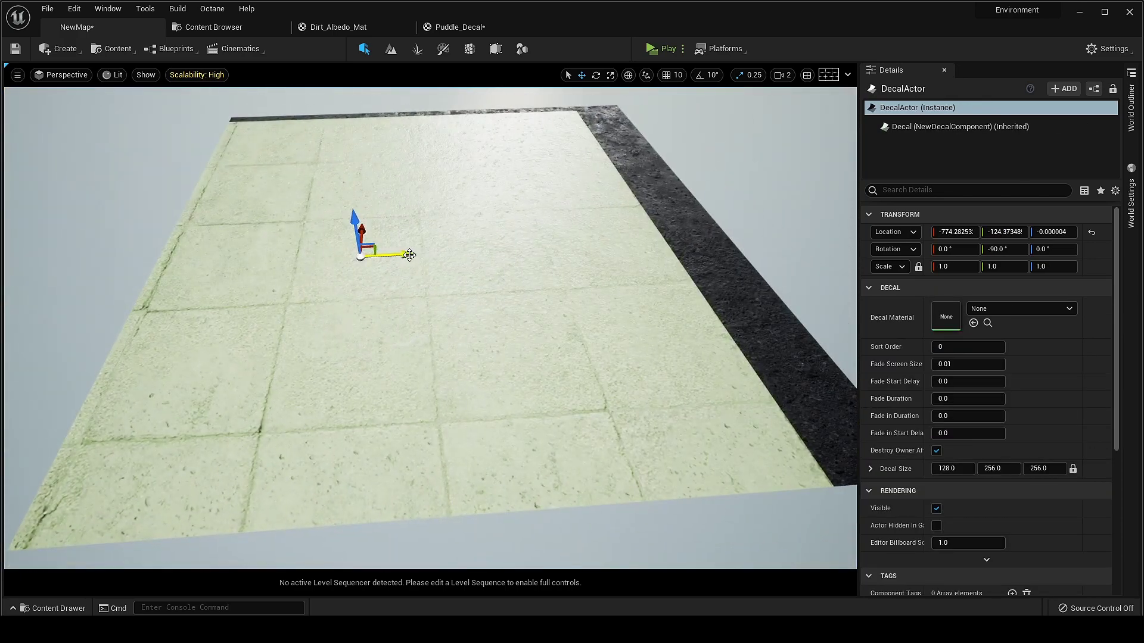
drag(410, 255, 512, 256)
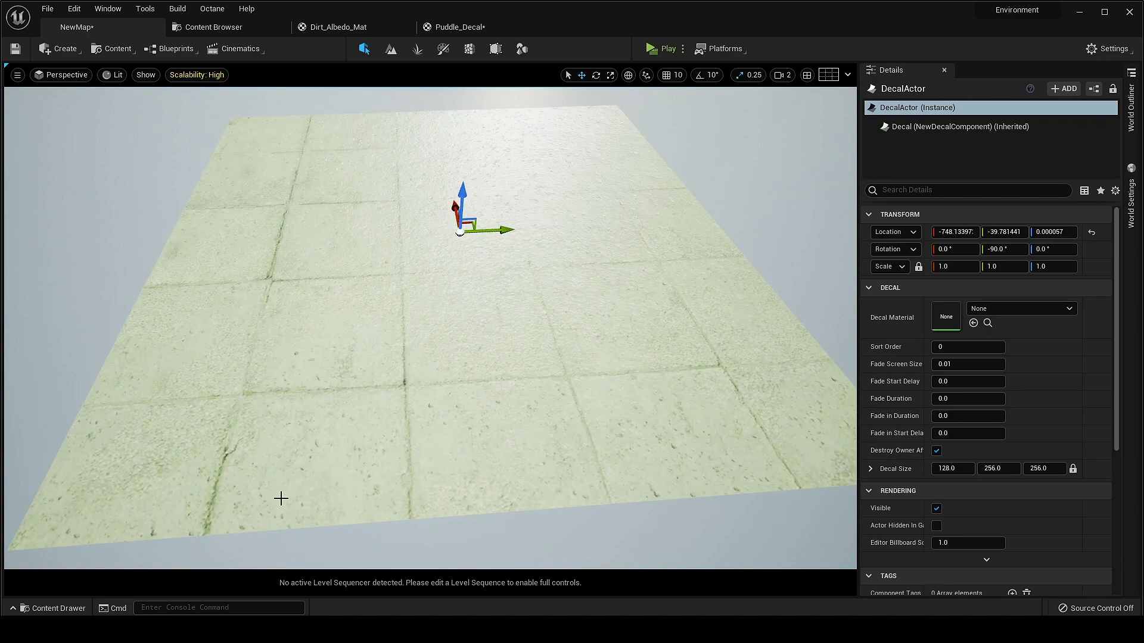
Assign the Puddle_Decal material to the decal actor and inspect the puddle surface up close on the asphalt
key(ctrl+space)
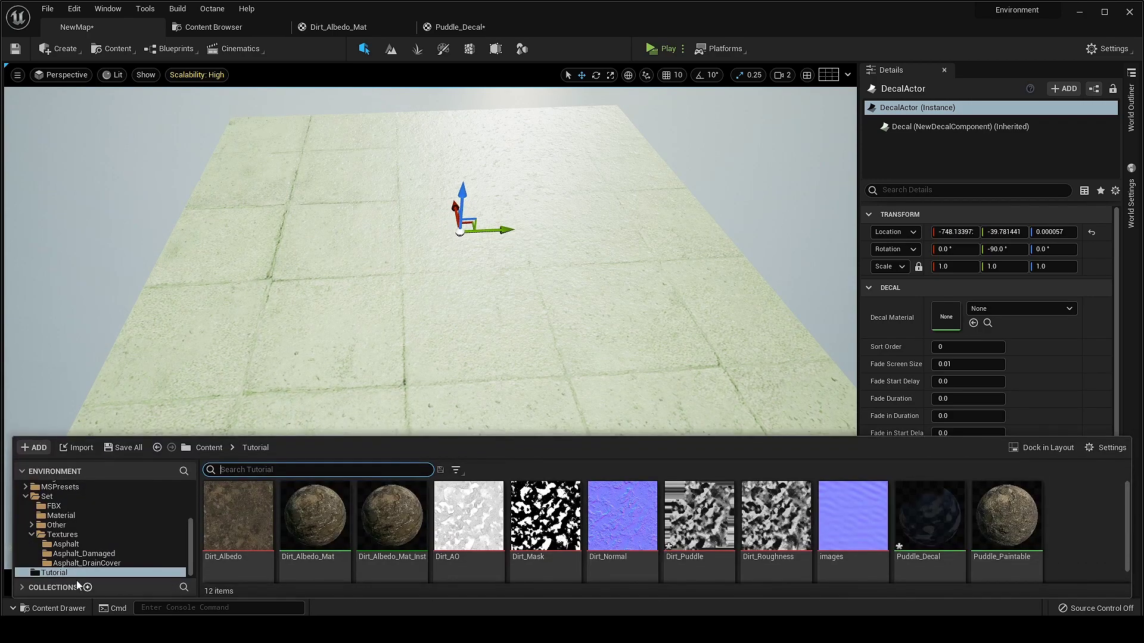
click(67, 573)
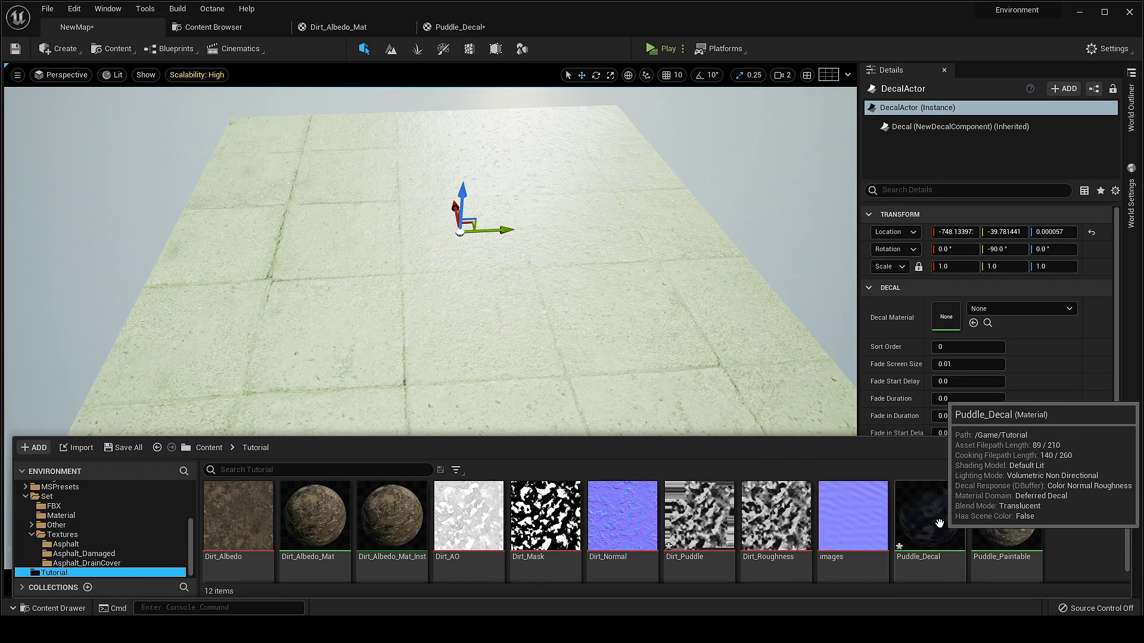
click(974, 323)
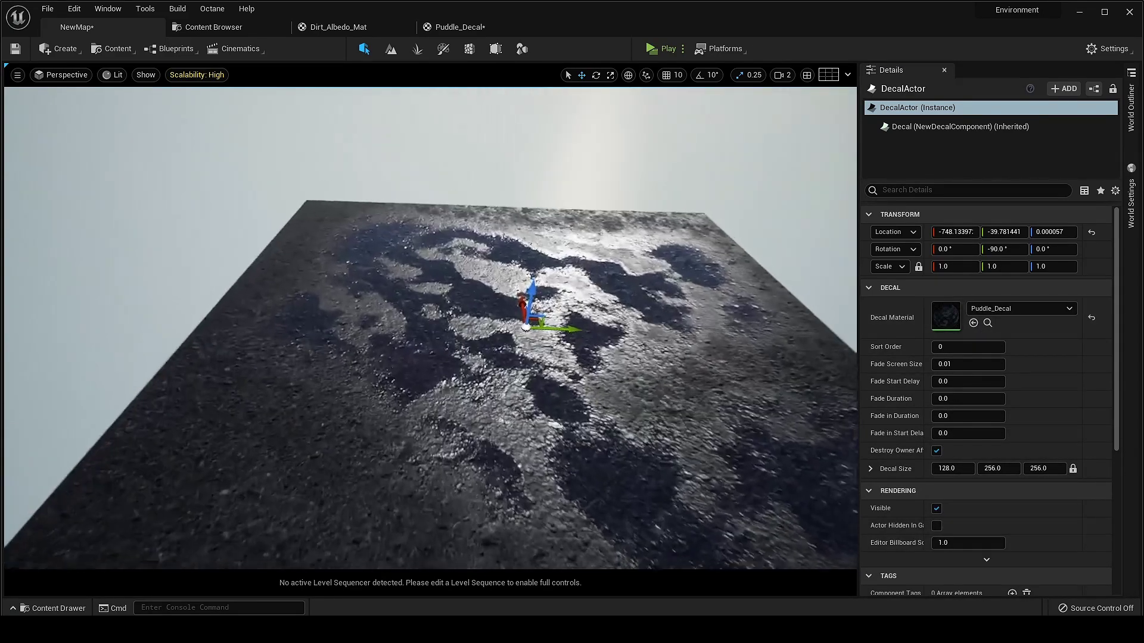
key(w)
right_drag(431, 328, 506, 324)
key(a)
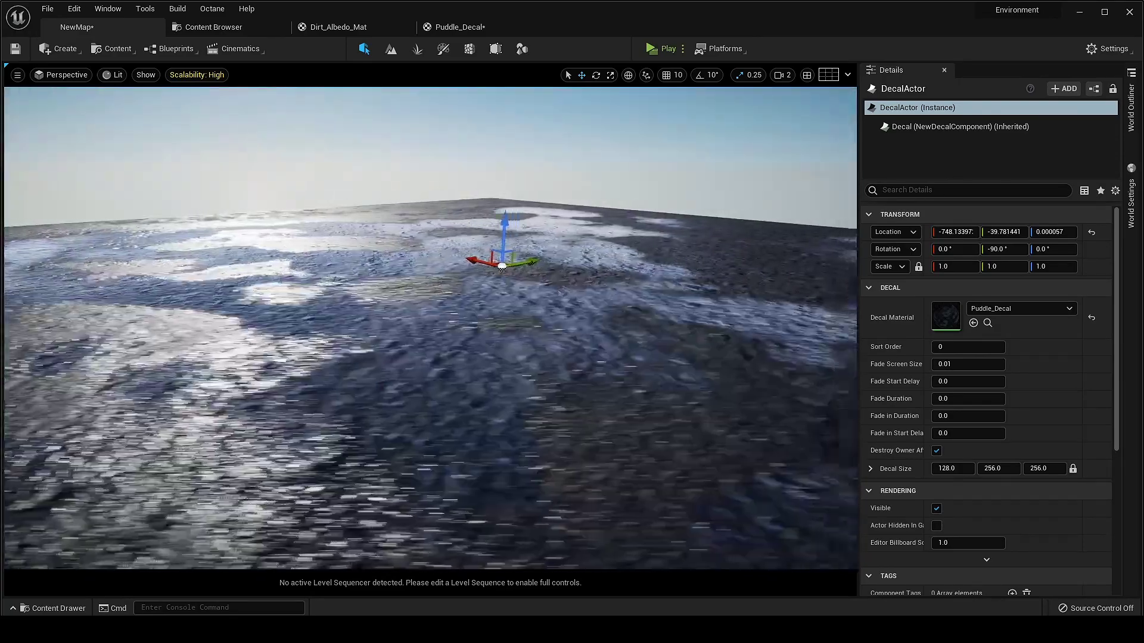
mouse_move(420, 307)
right_down()
mouse_move(411, 330)
mouse_move(404, 301)
mouse_move(418, 310)
mouse_move(403, 320)
right_up()
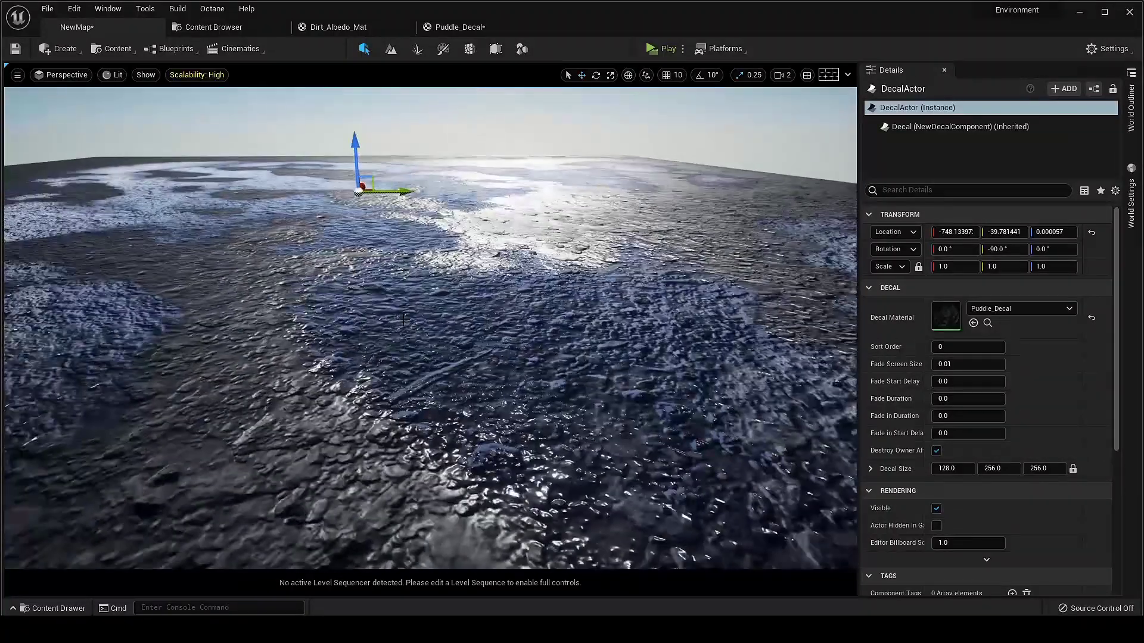
In the Puddle_Decal material, set the Decal Blend Mode to DBuffer Translucent Color,Normal,Roughness
click(458, 27)
click(156, 541)
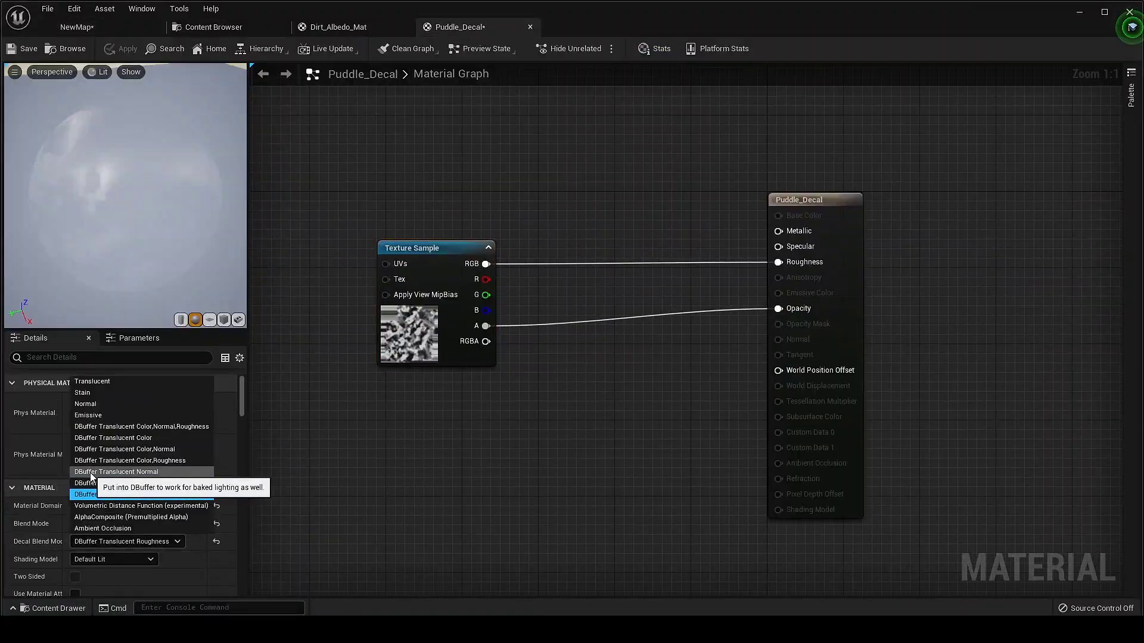
click(176, 429)
Add a three-component constant of 0,0,1 below the Texture Sample and connect it to the Normal input of Puddle_Decal
right_drag(529, 417, 535, 463)
key(1)
click(547, 427)
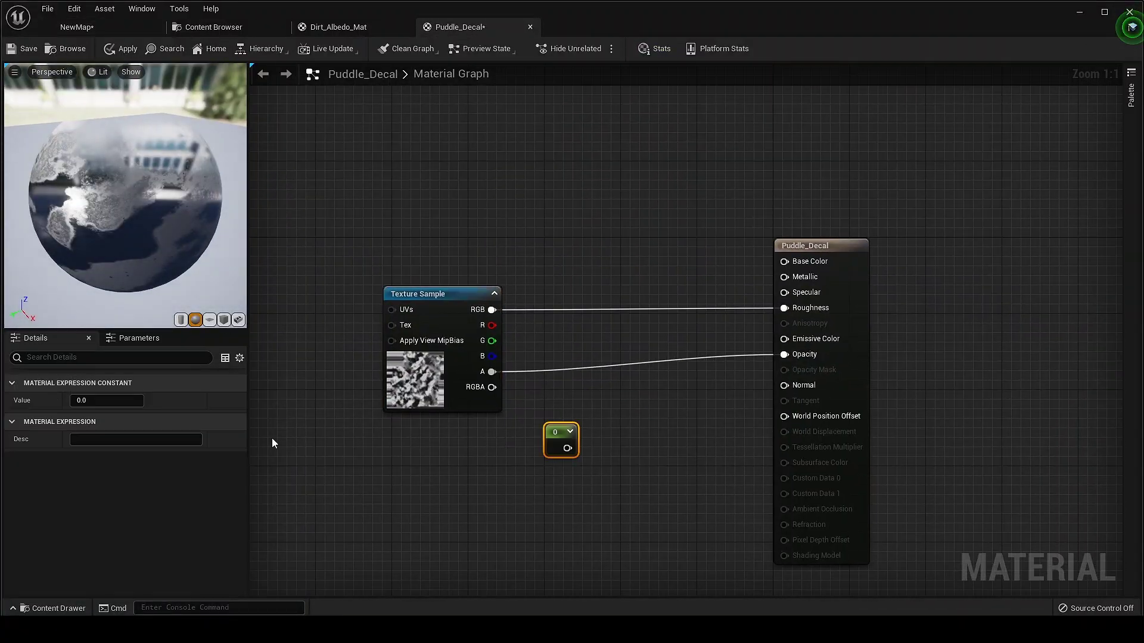
key(Delete)
double_click(482, 489)
drag(514, 470, 660, 409)
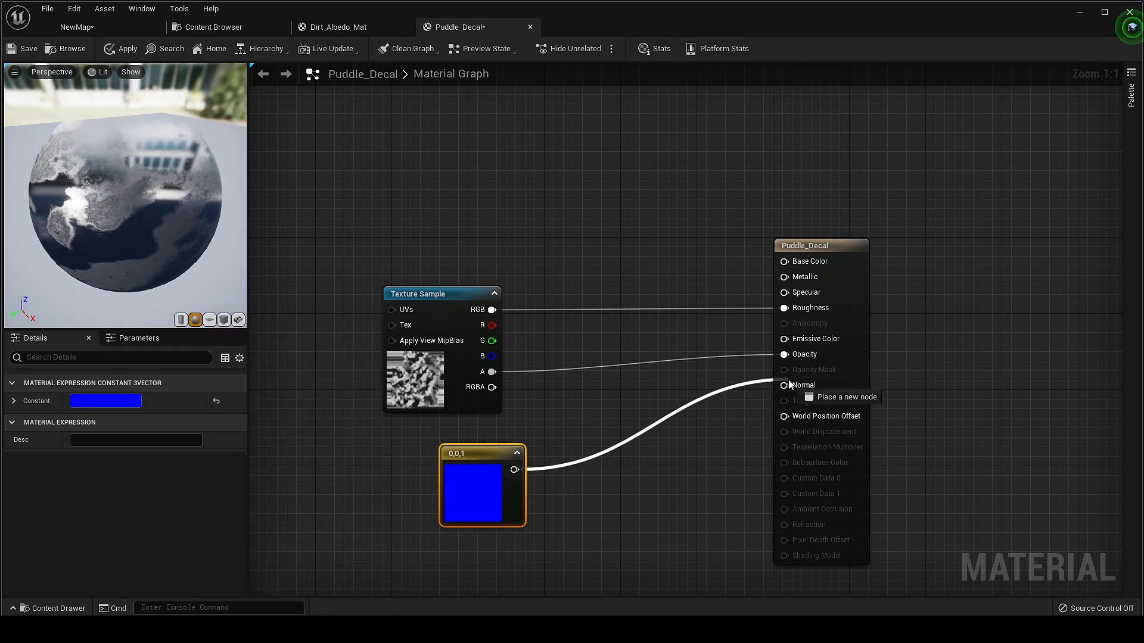
drag(790, 385, 785, 386)
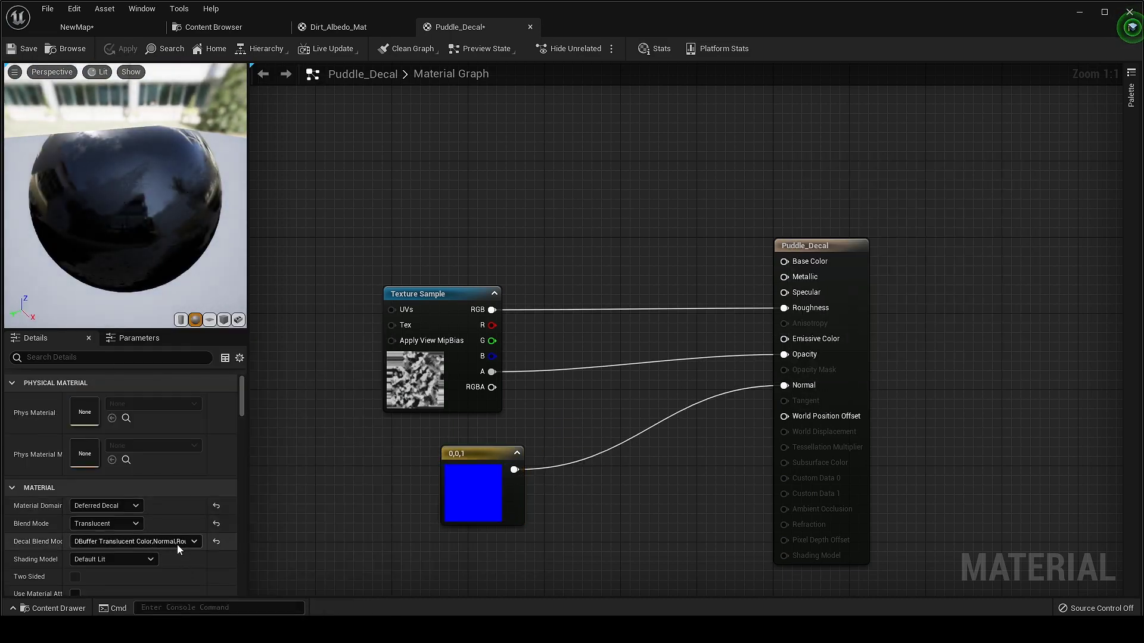
Switch Puddle_Decal to the DBuffer decal blend mode that covers only normal and roughness, and check the decal in NewMap
click(190, 484)
drag(149, 239, 191, 221)
click(108, 29)
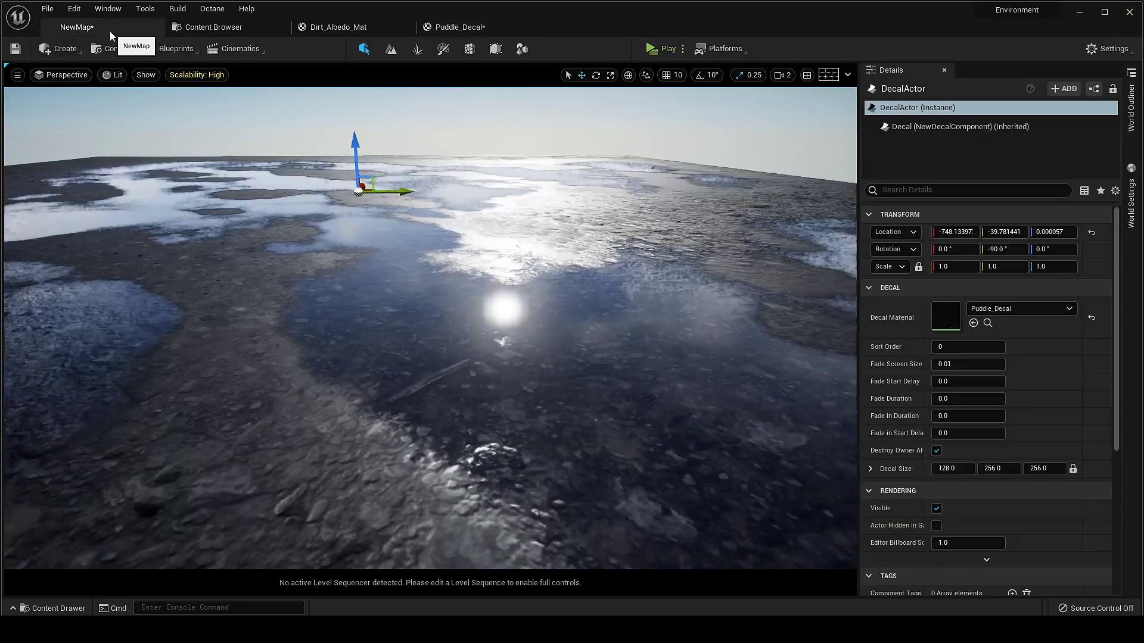
mouse_move(358, 286)
right_down()
mouse_move(381, 298)
mouse_move(363, 327)
mouse_move(316, 321)
mouse_move(316, 268)
mouse_move(345, 334)
mouse_move(351, 280)
right_up()
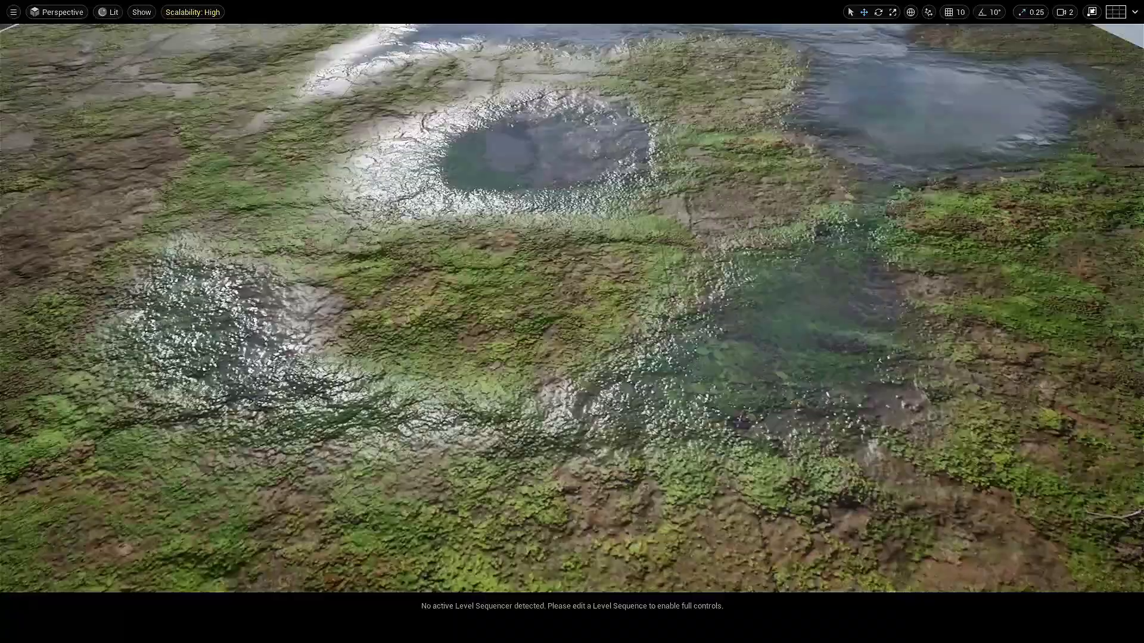
right_drag(571, 322, 470, 320)
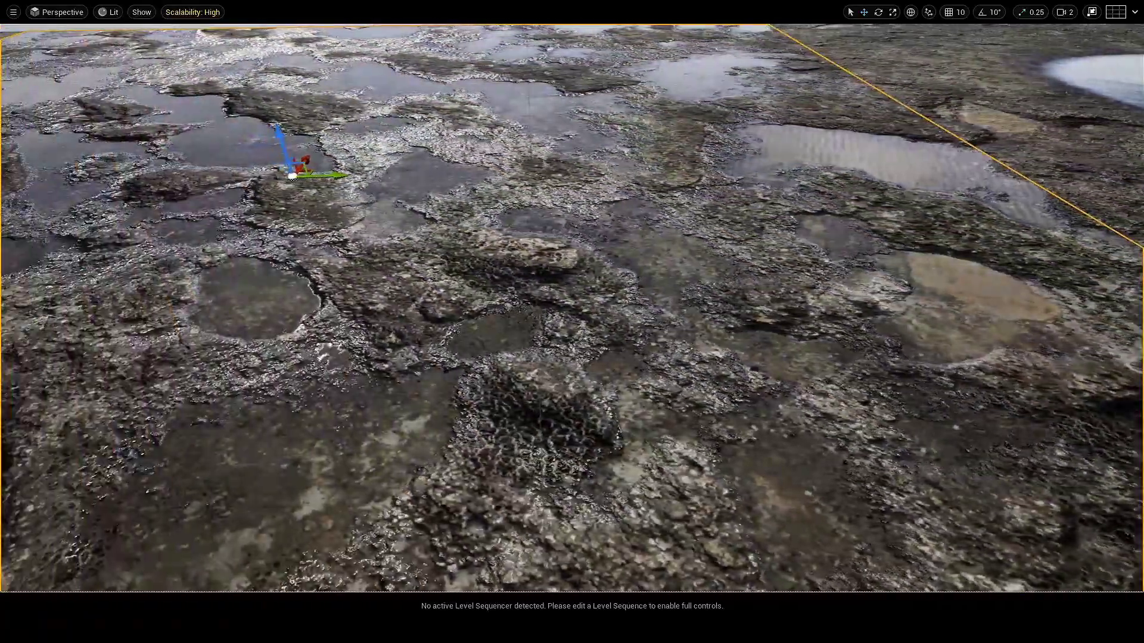